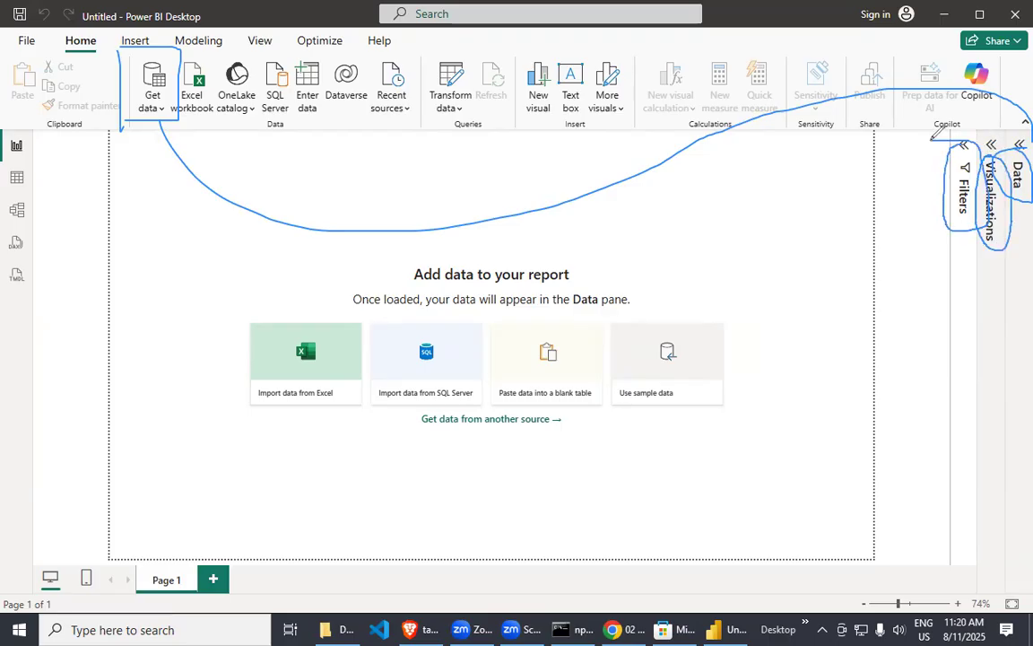
pyautogui.moveTo(816, 164)
pyautogui.mouseDown()
pyautogui.moveTo(883, 188)
pyautogui.moveTo(891, 272)
pyautogui.mouseUp()
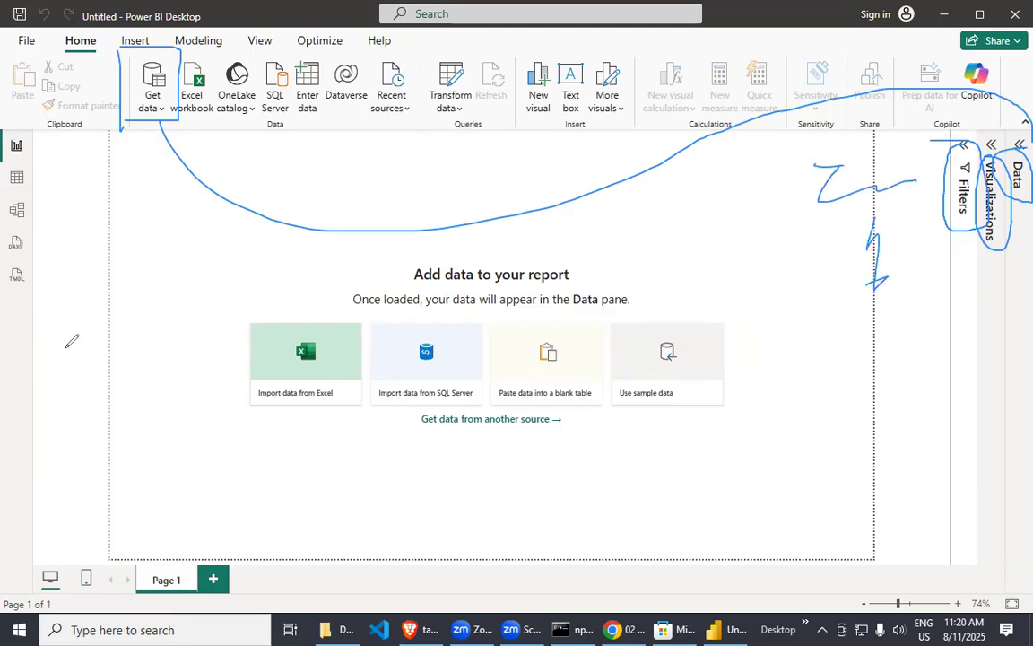
pyautogui.press('Escape')
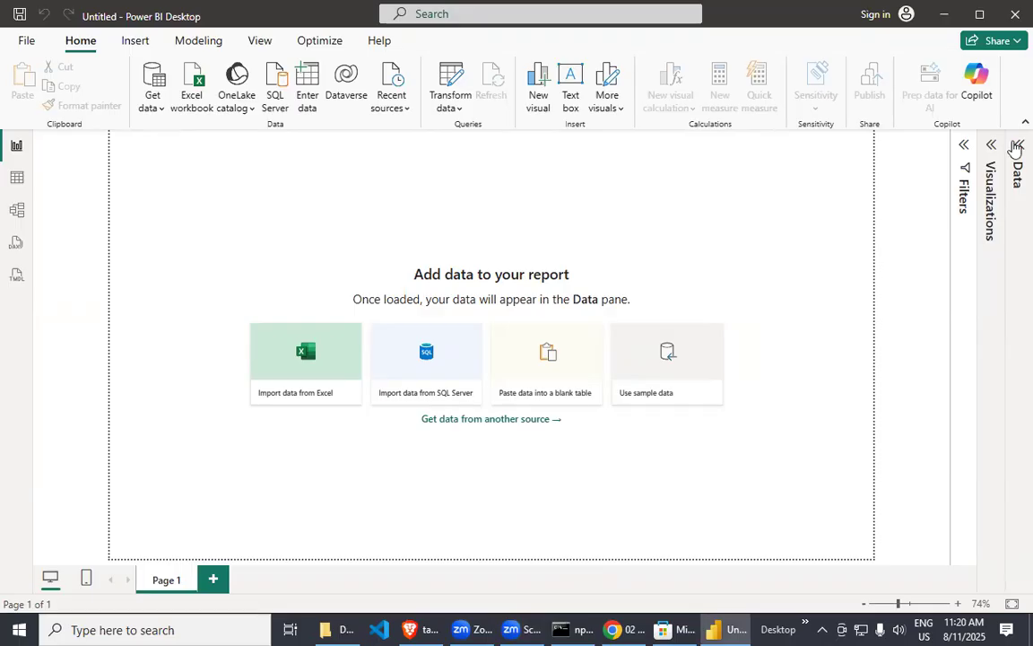
# Expand and collapse the Data, Visualizations and Filters panes in turn to view their contents.
pyautogui.click(1017, 146)
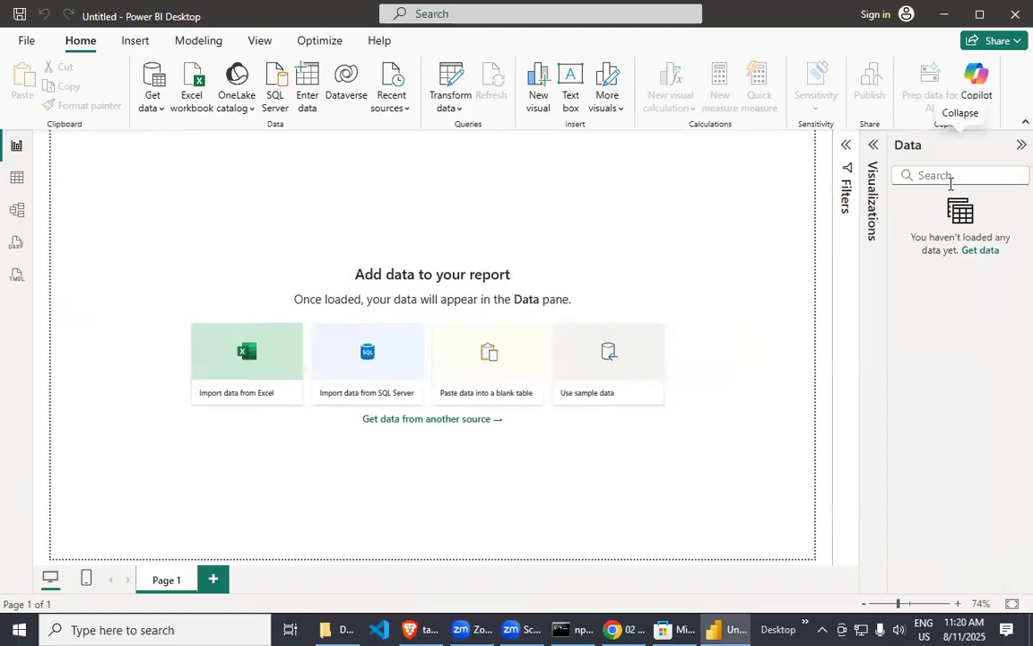
pyautogui.click(1016, 144)
pyautogui.click(990, 149)
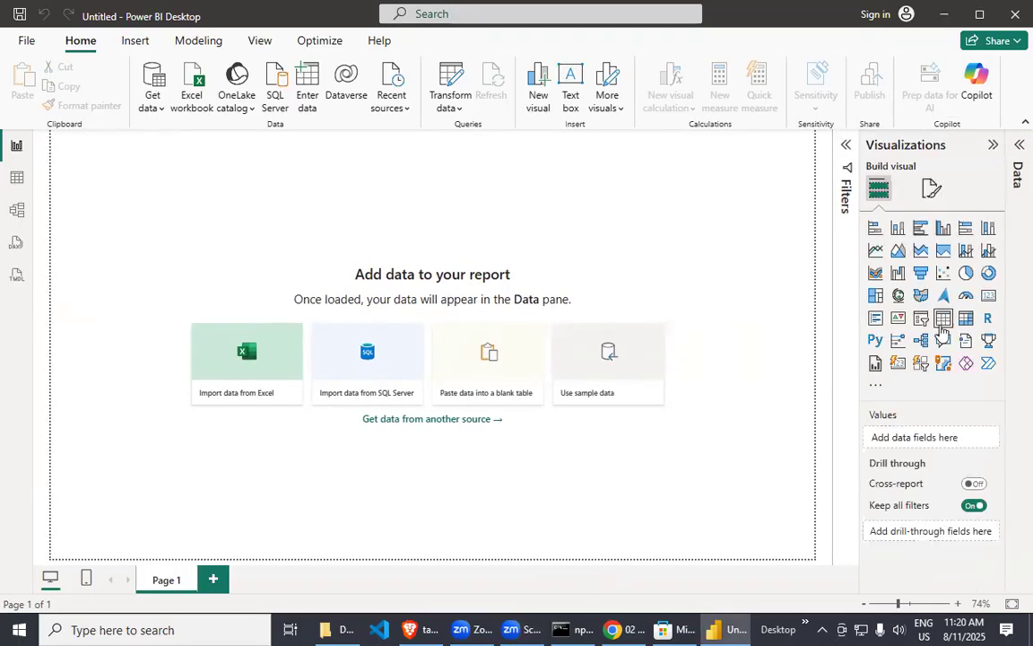
pyautogui.click(992, 144)
pyautogui.click(962, 185)
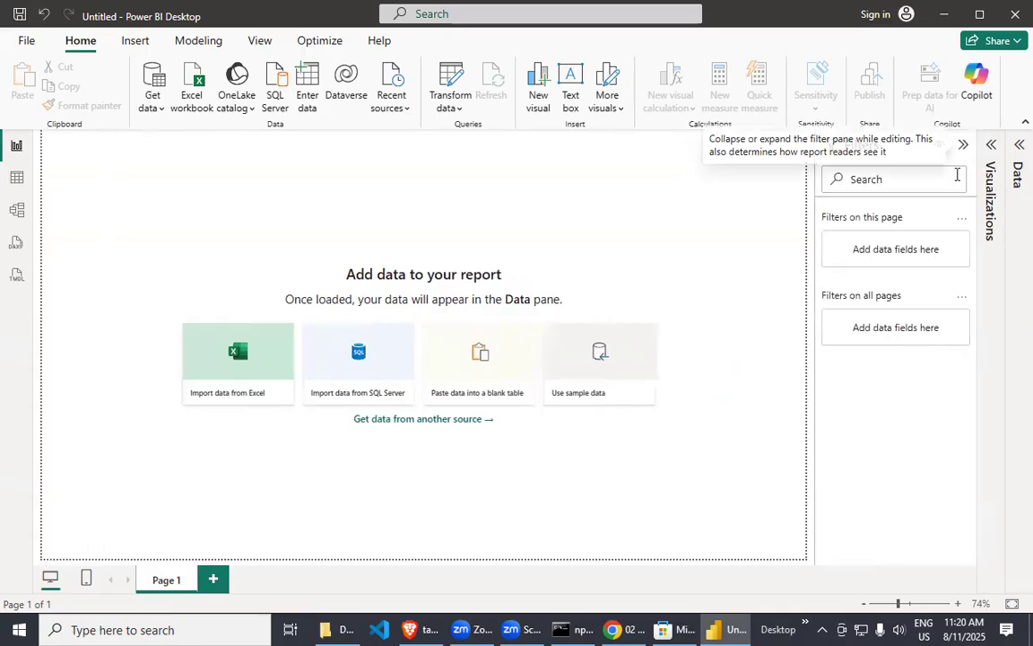
pyautogui.click(963, 145)
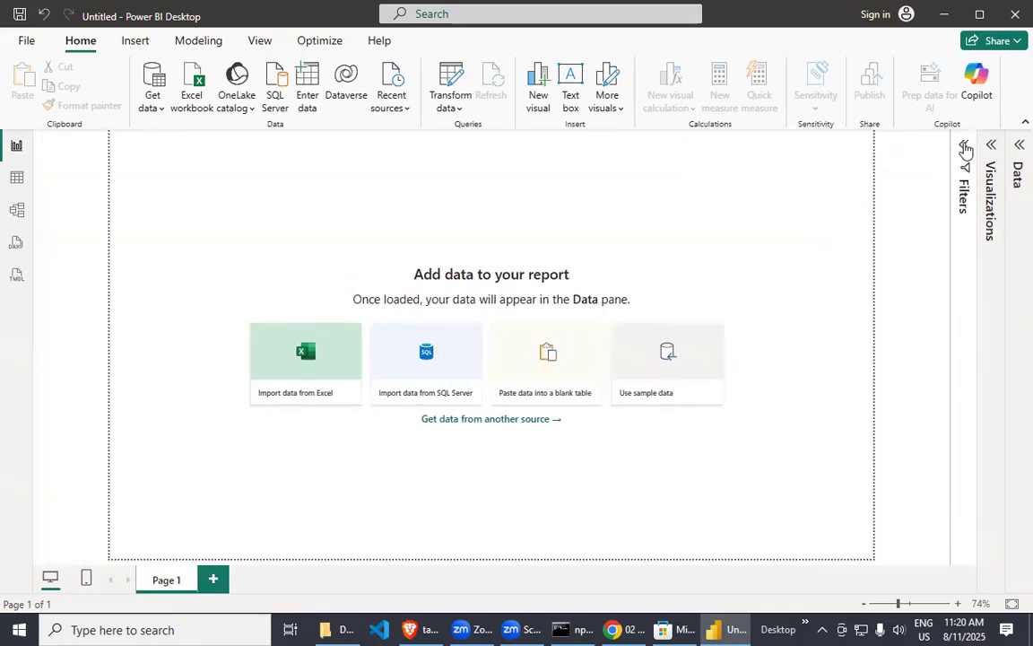
# Open the full list of data sources and look through the available connectors.
pyautogui.click(154, 104)
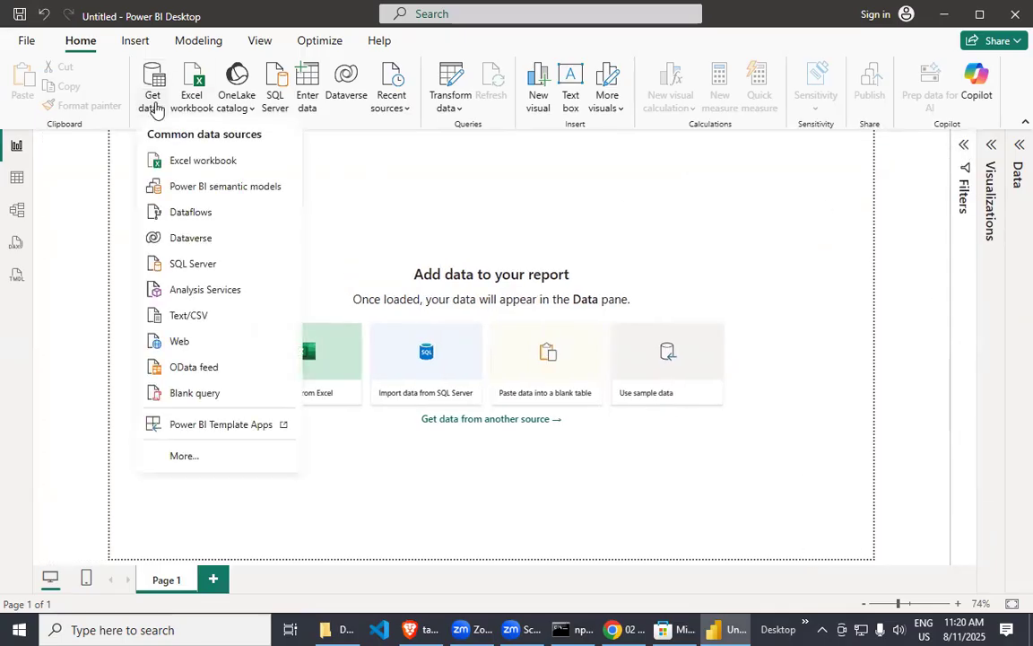
pyautogui.click(184, 456)
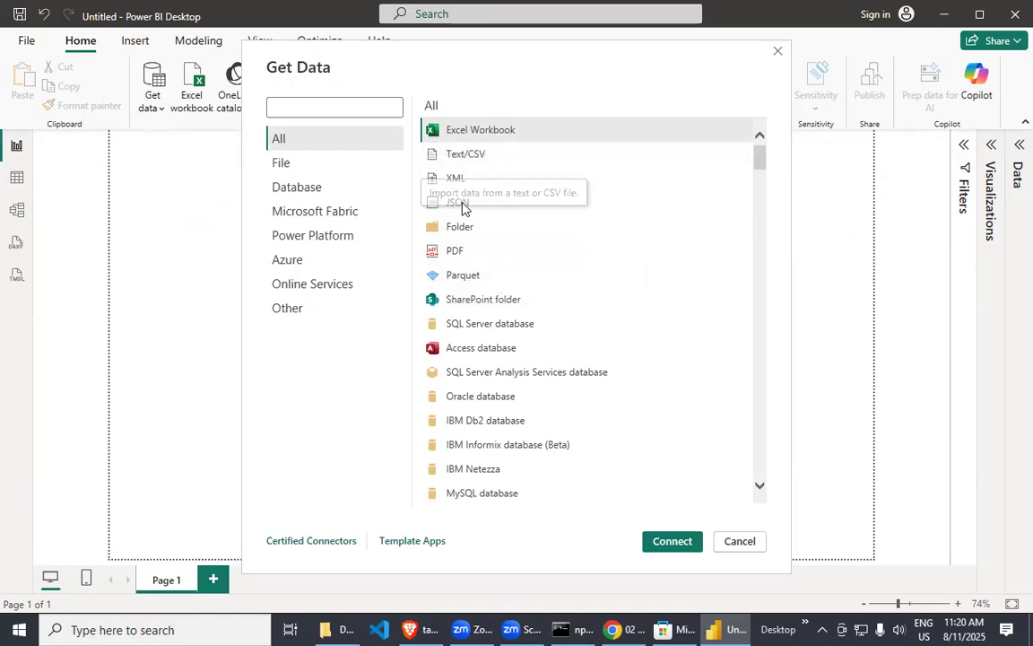
pyautogui.scroll(-1, 470, 184)
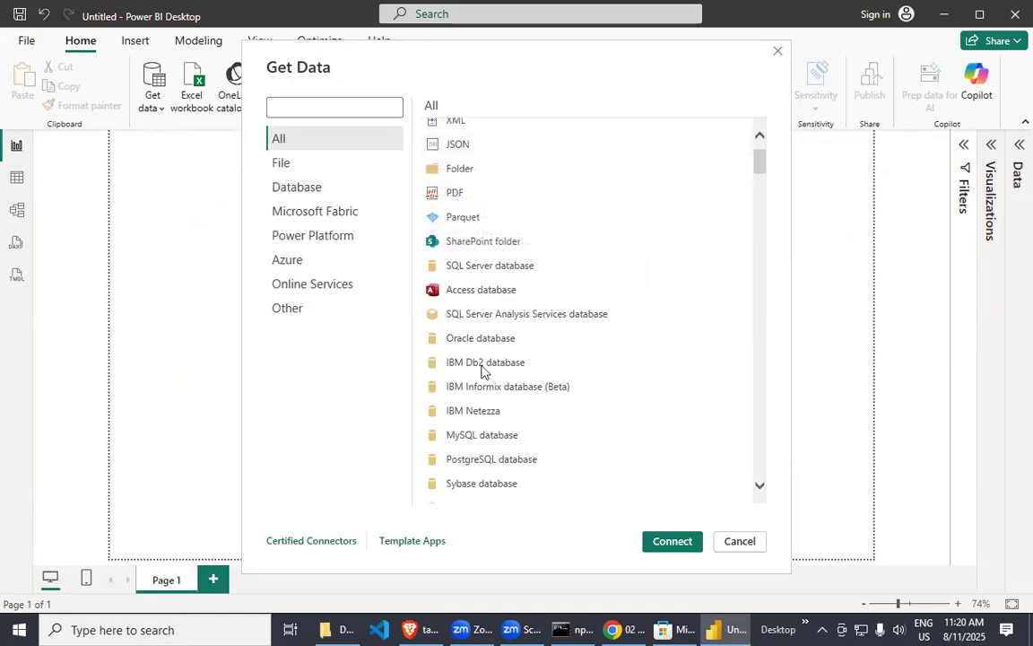
pyautogui.scroll(-20, 509, 385)
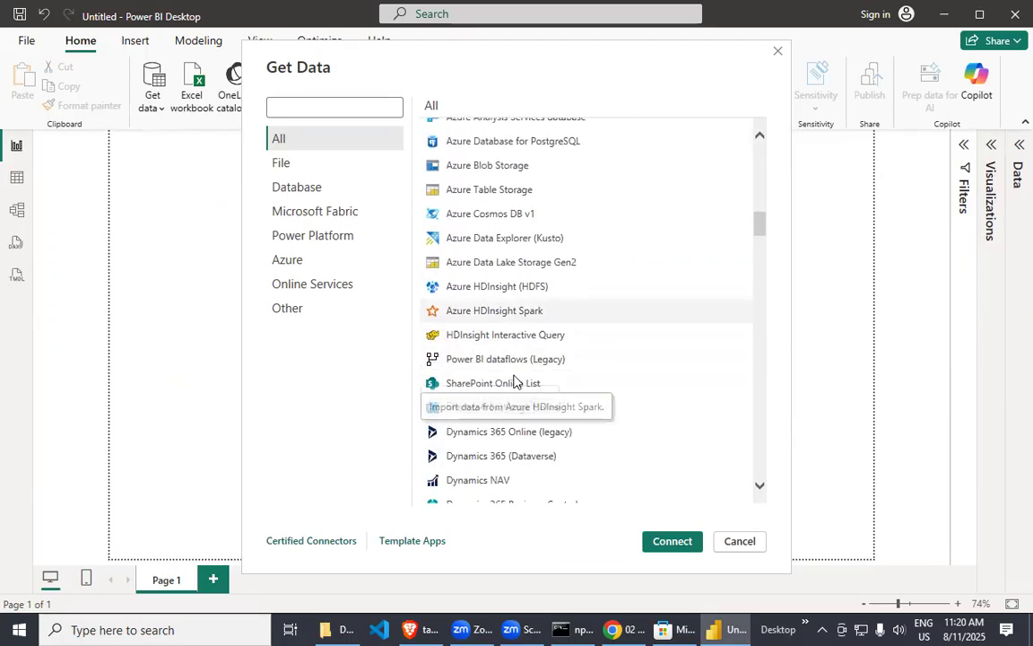
pyautogui.scroll(-20, 515, 382)
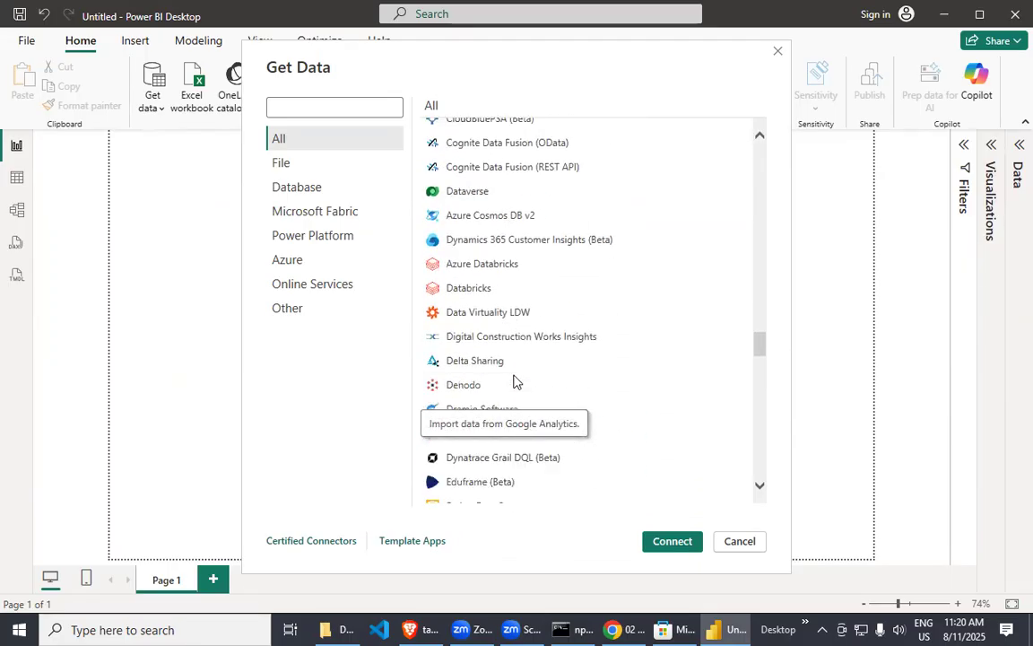
pyautogui.scroll(-15, 515, 383)
pyautogui.scroll(5, 538, 384)
pyautogui.scroll(-5, 543, 381)
pyautogui.scroll(20, 545, 369)
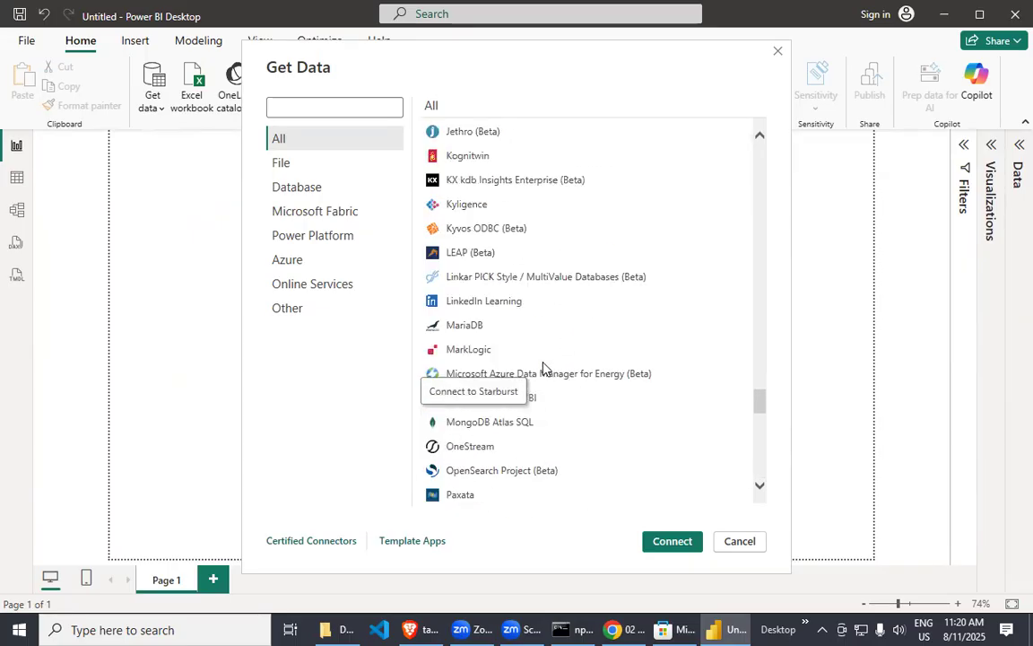
pyautogui.scroll(20, 546, 368)
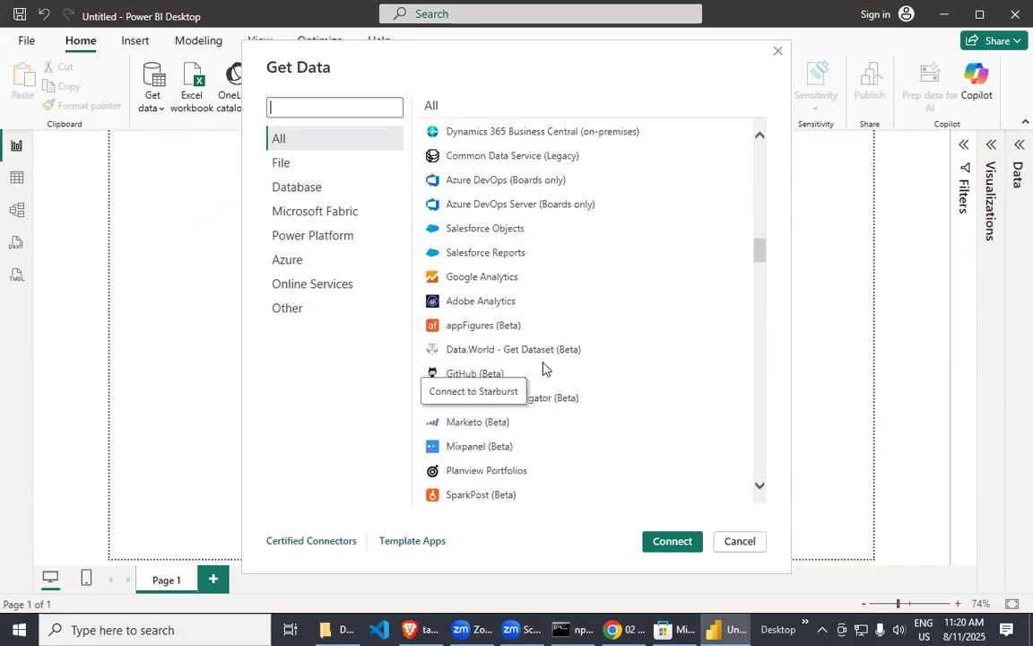
pyautogui.scroll(15, 544, 364)
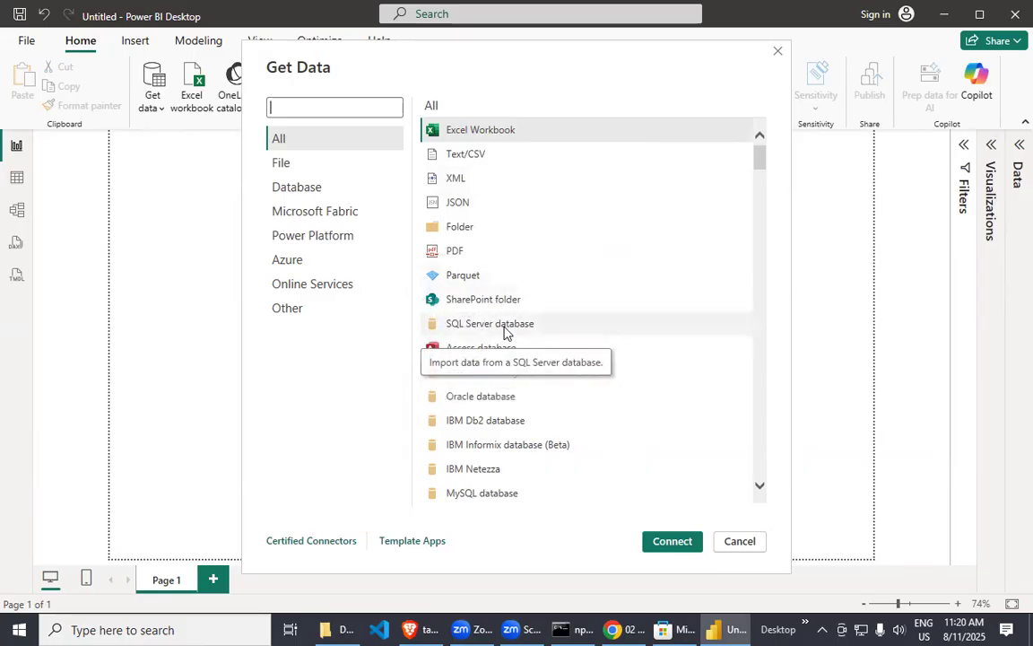
# Choose Excel Workbook as the data source and connect to it.
pyautogui.click(506, 131)
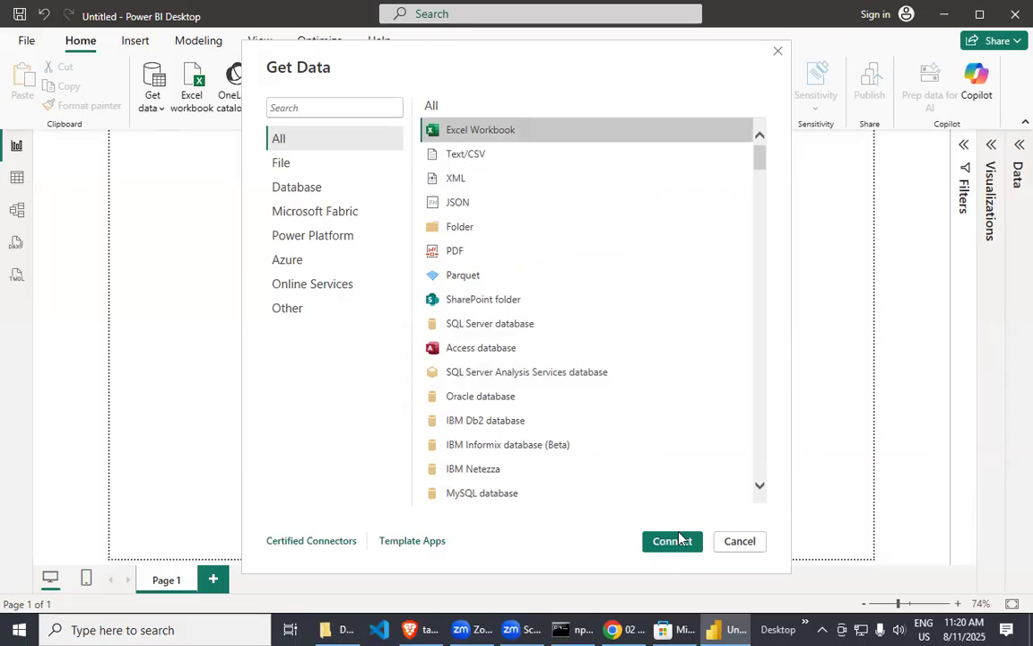
pyautogui.scroll(-10, 537, 380)
pyautogui.scroll(8, 538, 380)
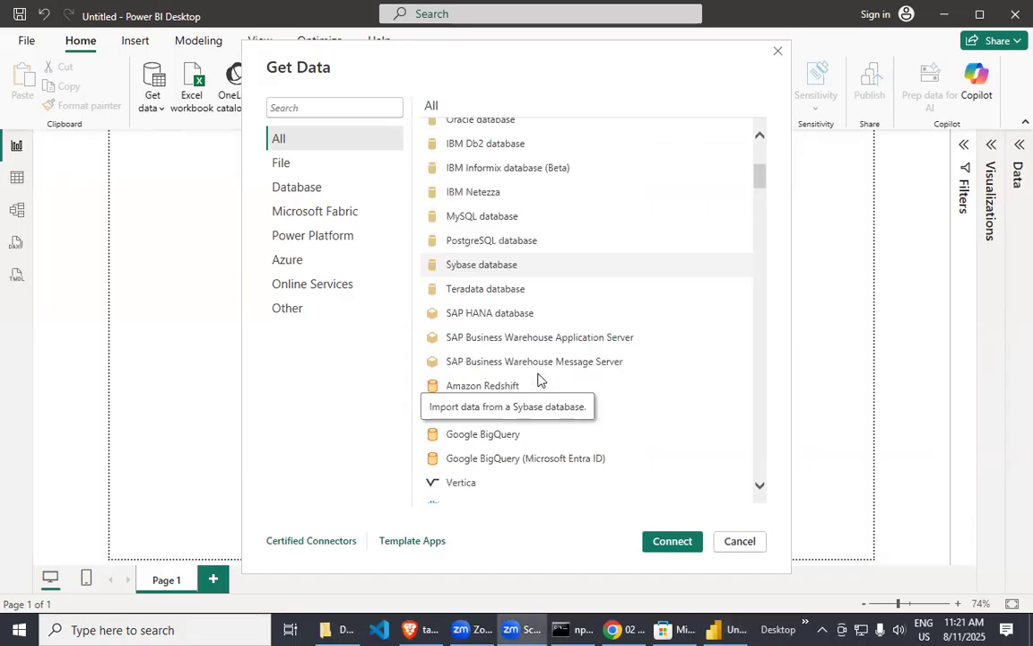
pyautogui.scroll(5, 538, 380)
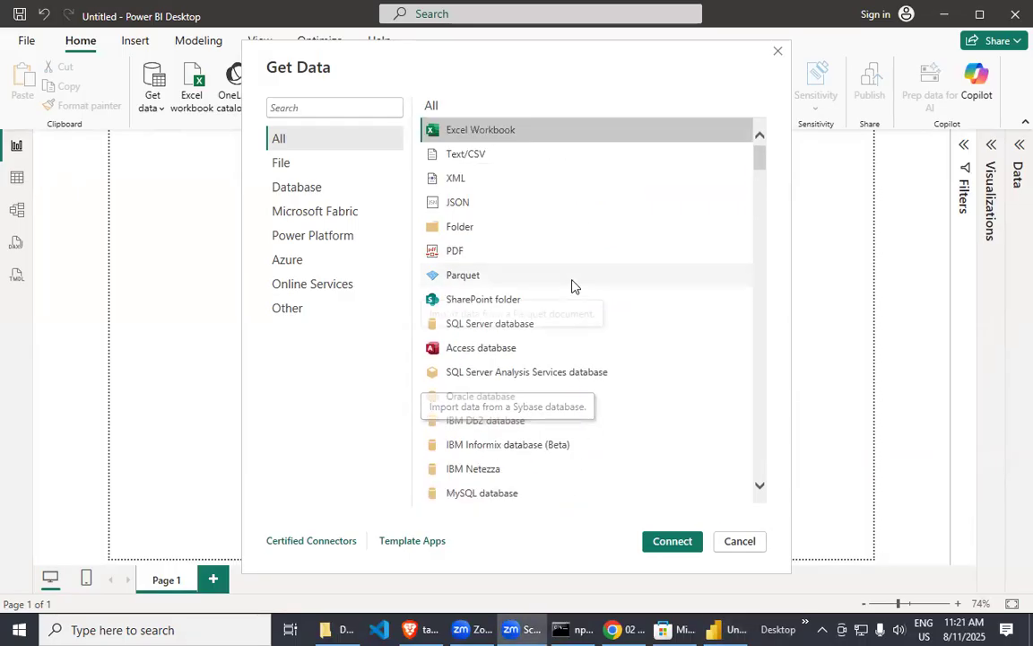
pyautogui.click(678, 543)
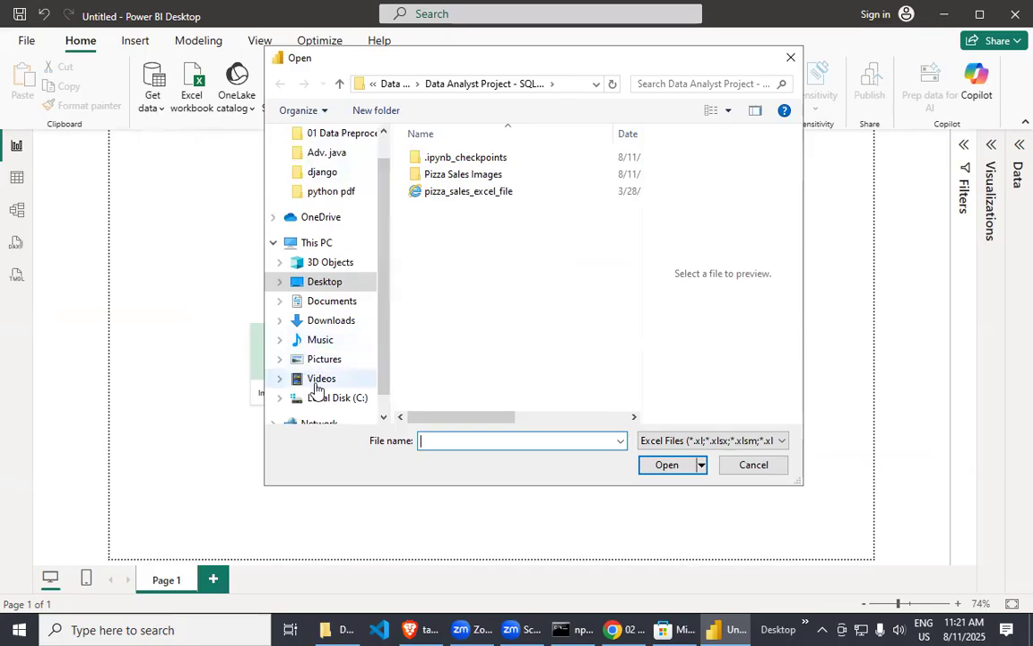
pyautogui.scroll(-1, 365, 290)
pyautogui.scroll(1, 365, 291)
pyautogui.scroll(-1, 354, 290)
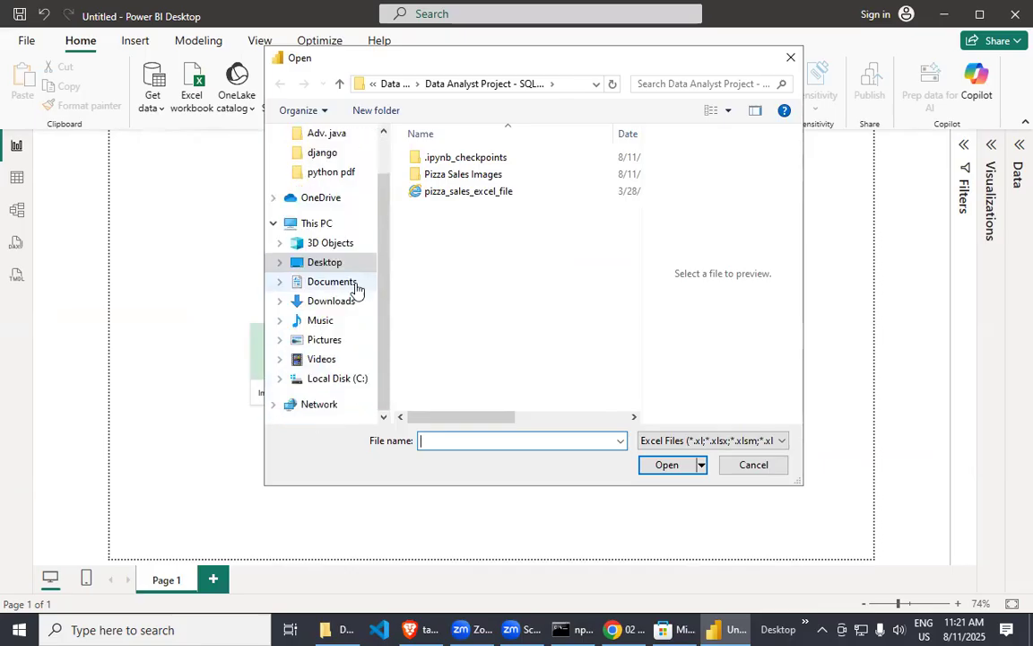
pyautogui.click(341, 266)
pyautogui.doubleClick(463, 295)
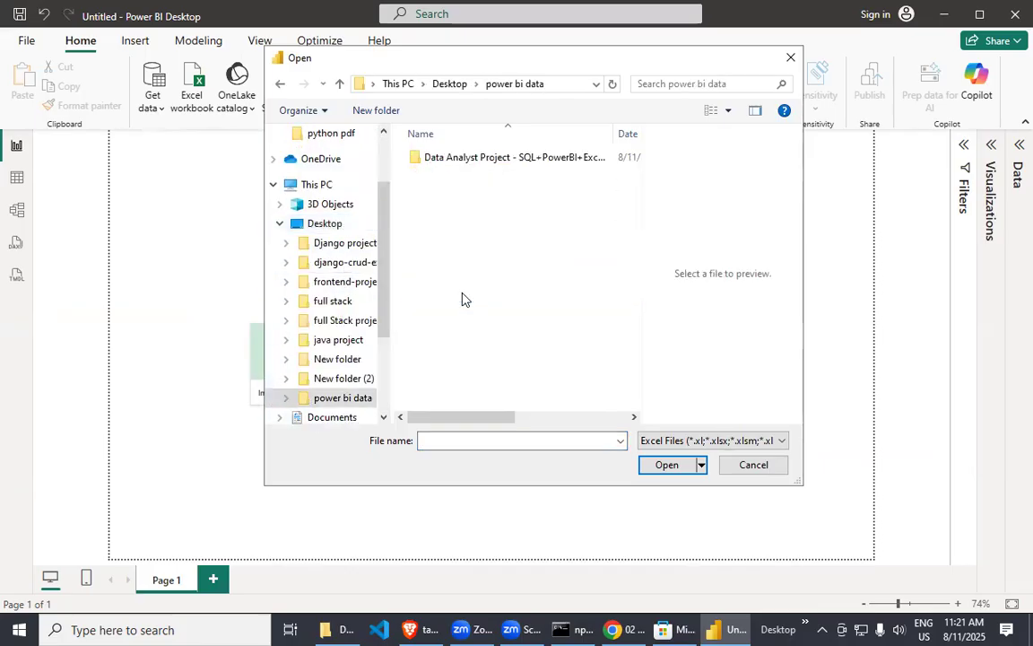
pyautogui.doubleClick(492, 161)
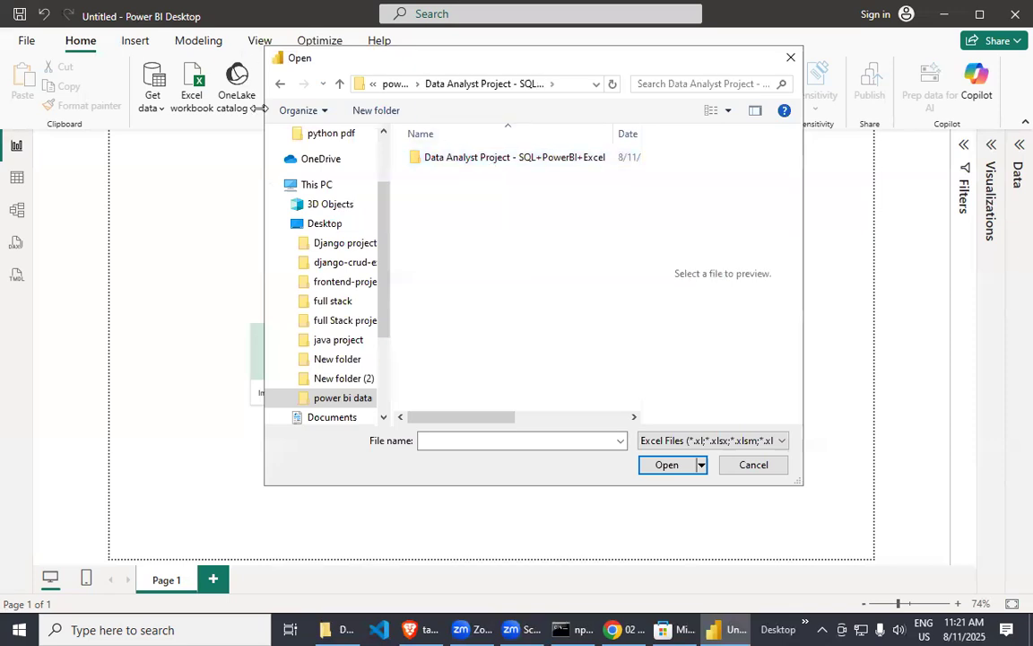
pyautogui.click(281, 84)
# Browse to the notes folder inside the personal folder on Local Disk (C:).
pyautogui.scroll(-2, 350, 386)
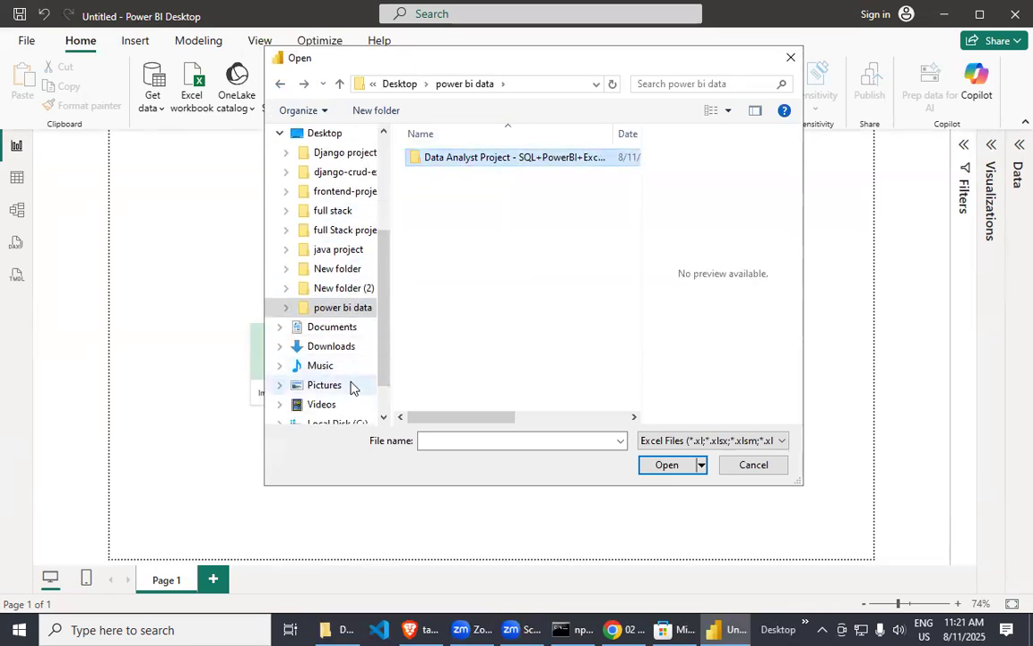
pyautogui.scroll(-3, 351, 386)
pyautogui.click(339, 364)
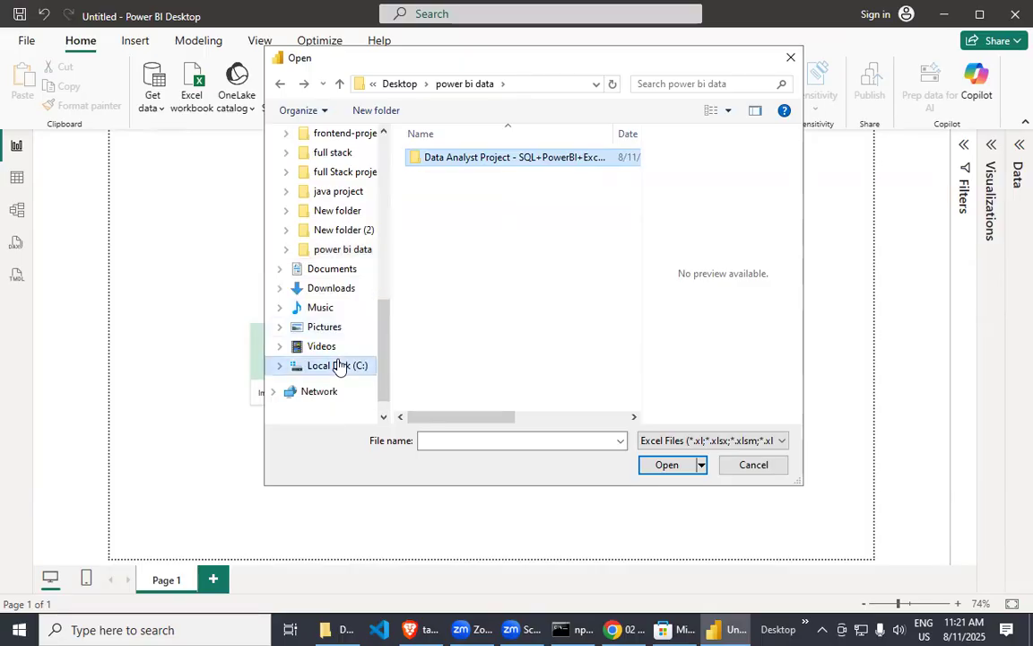
pyautogui.doubleClick(437, 361)
pyautogui.click(440, 310)
pyautogui.doubleClick(445, 312)
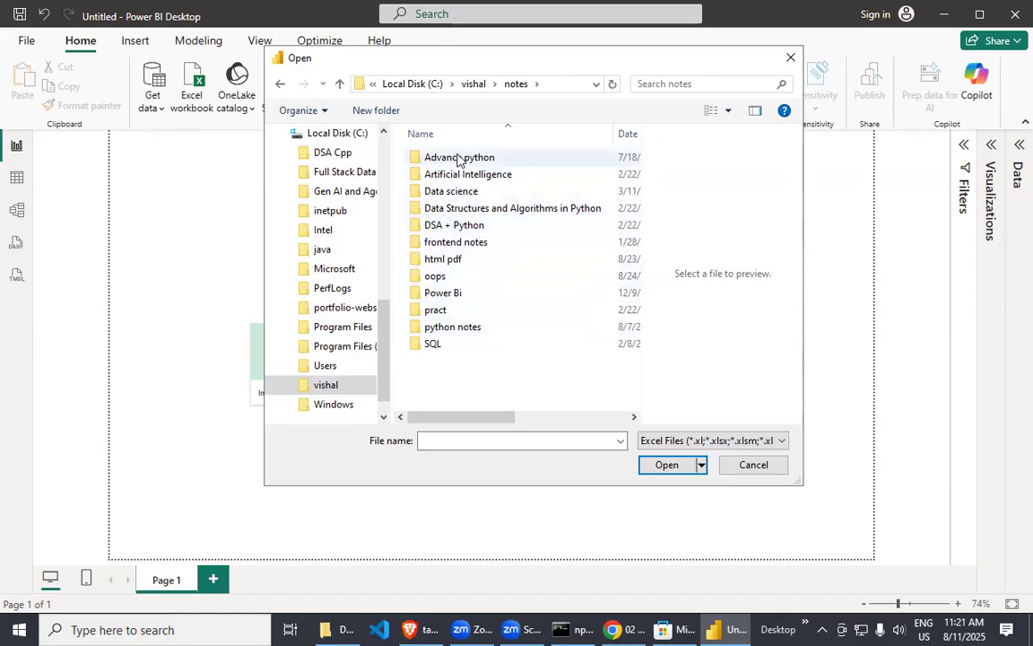
# Open the V2 Salesdata workbook from the DATASET folder under Power Bi > 01 Introducting Power Bi.
pyautogui.click(463, 308)
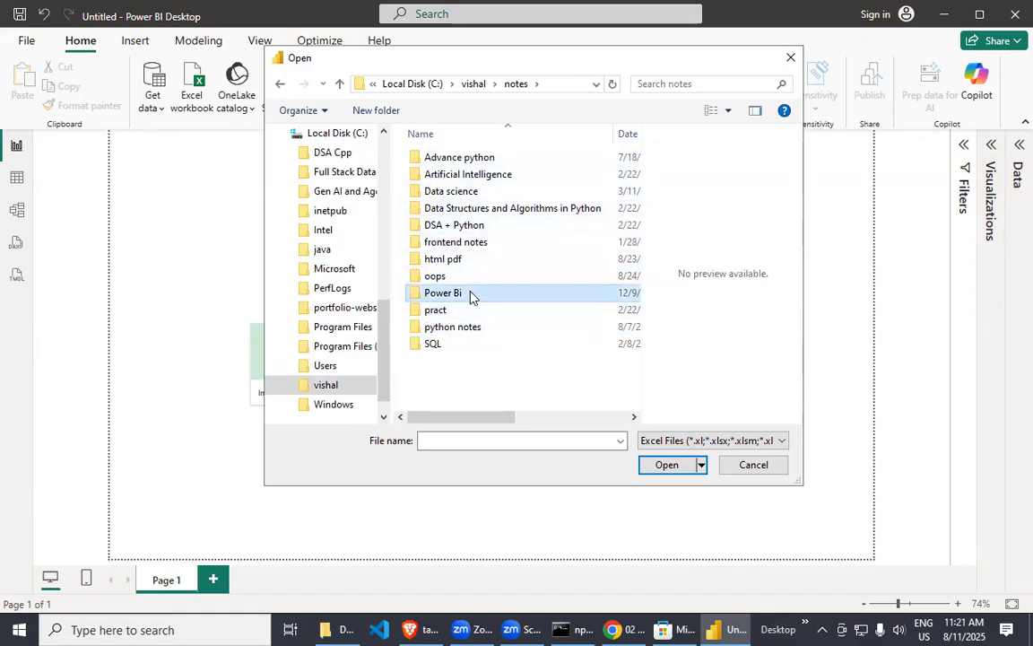
pyautogui.doubleClick(469, 294)
pyautogui.doubleClick(458, 159)
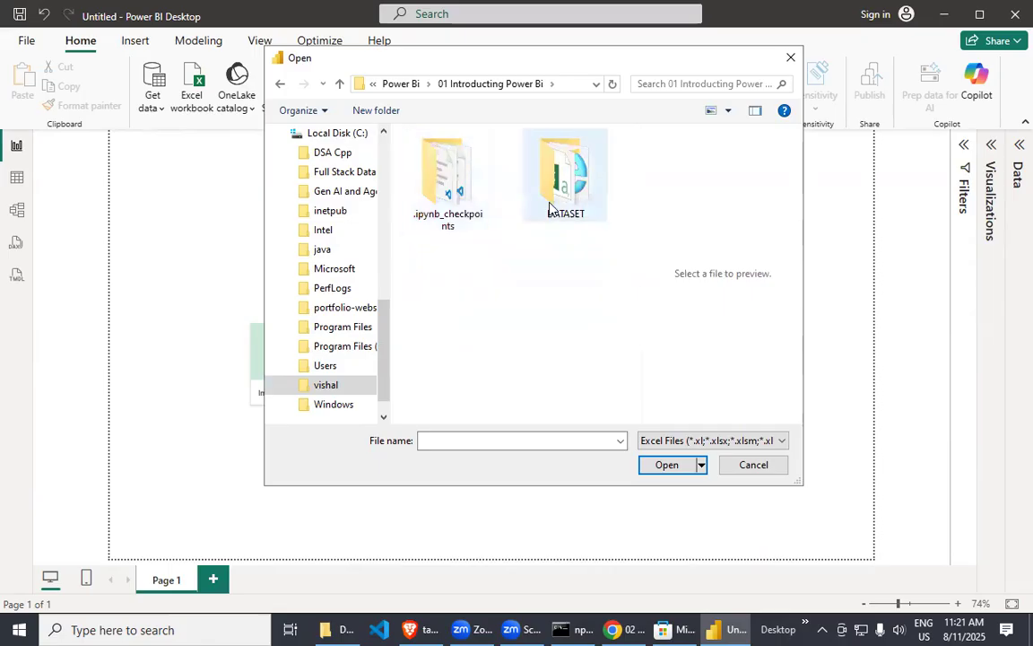
pyautogui.doubleClick(547, 183)
pyautogui.click(459, 162)
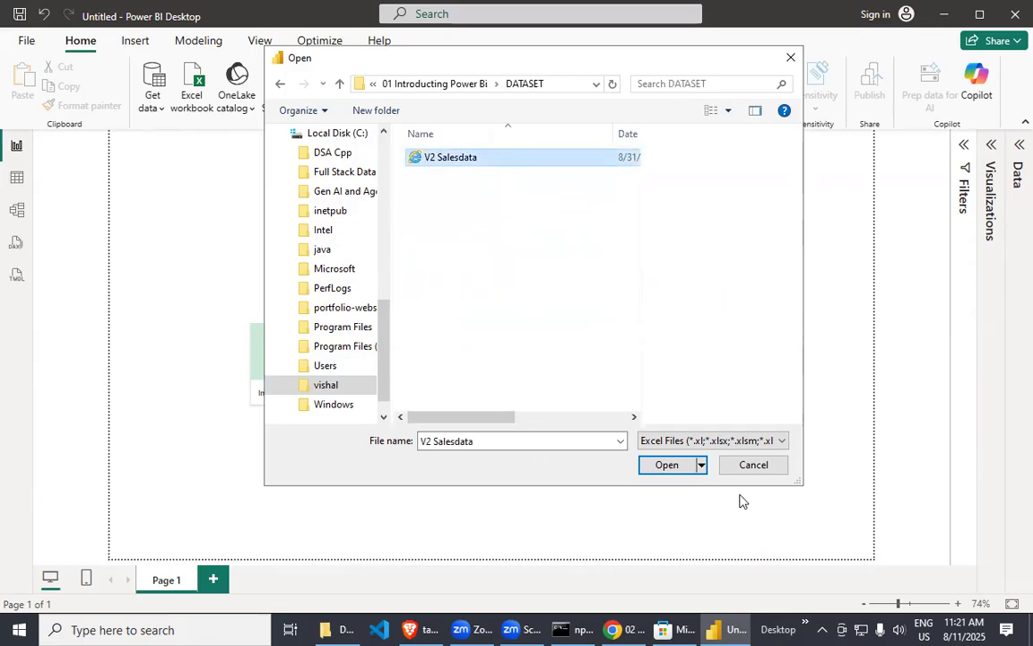
pyautogui.click(667, 464)
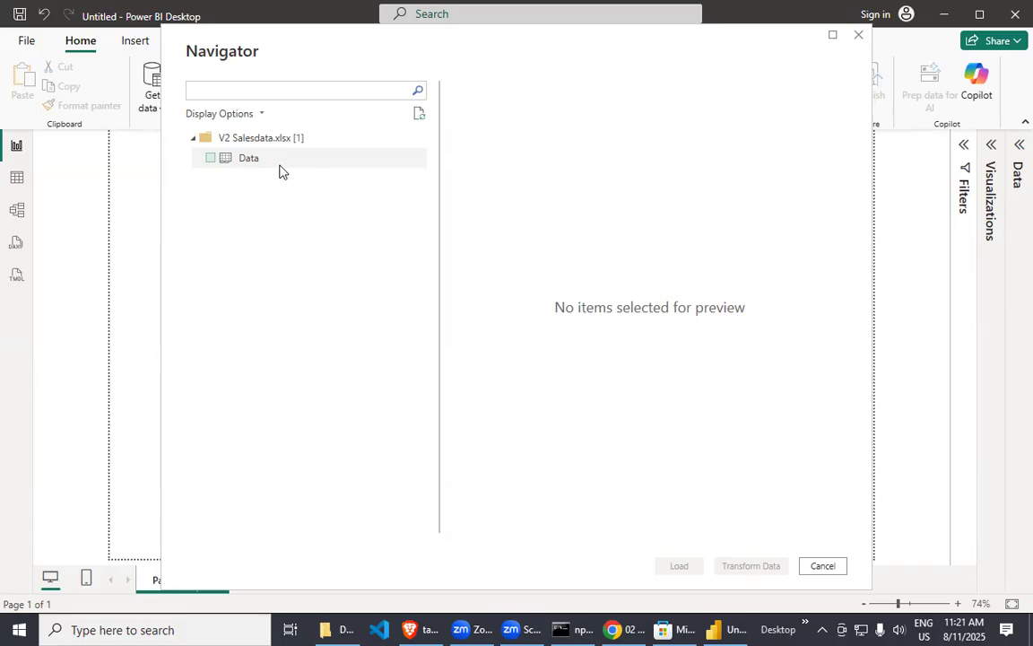
# Select the Data sheet of V2 Salesdata.xlsx and load it into the report.
pyautogui.click(208, 159)
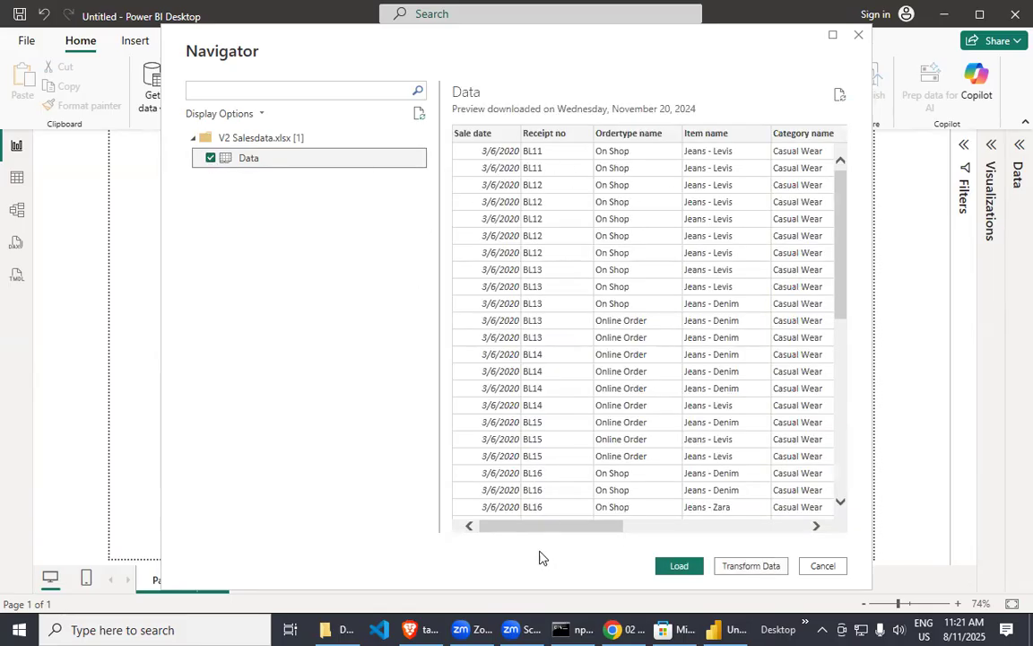
pyautogui.moveTo(534, 526)
pyautogui.mouseDown()
pyautogui.moveTo(722, 527)
pyautogui.moveTo(534, 527)
pyautogui.mouseUp()
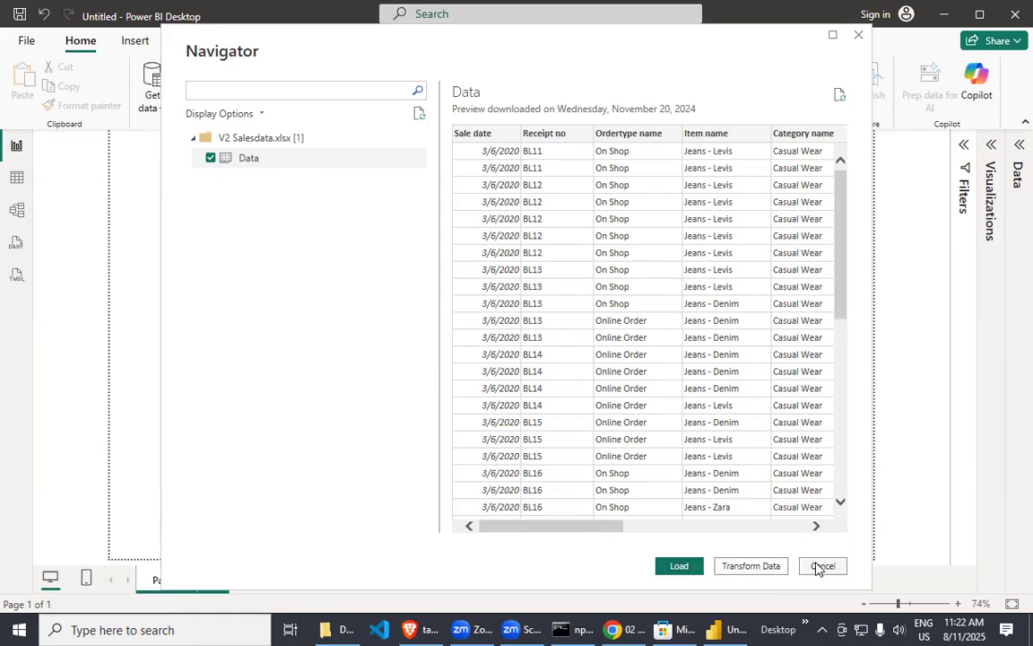
pyautogui.click(672, 567)
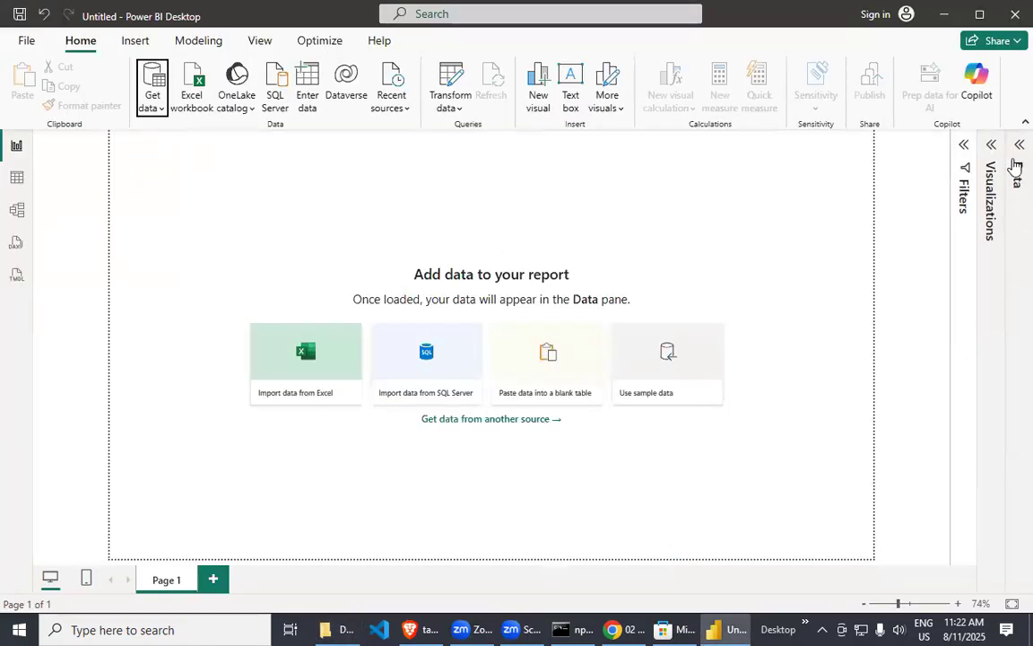
# Show the Data pane and expand the loaded Data table to view its fields.
pyautogui.click(1014, 153)
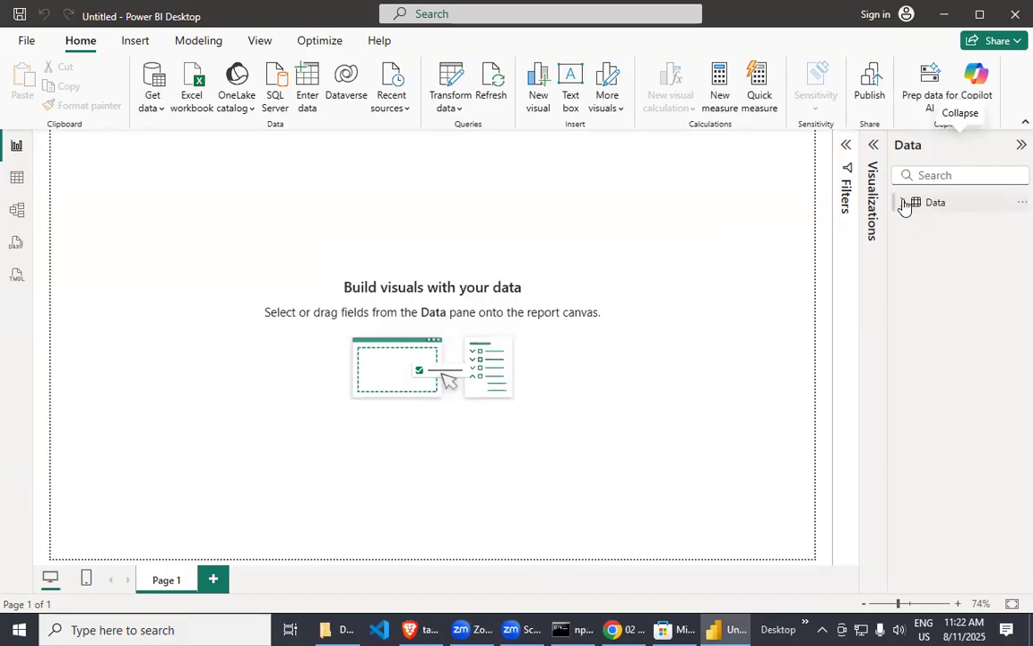
pyautogui.click(905, 204)
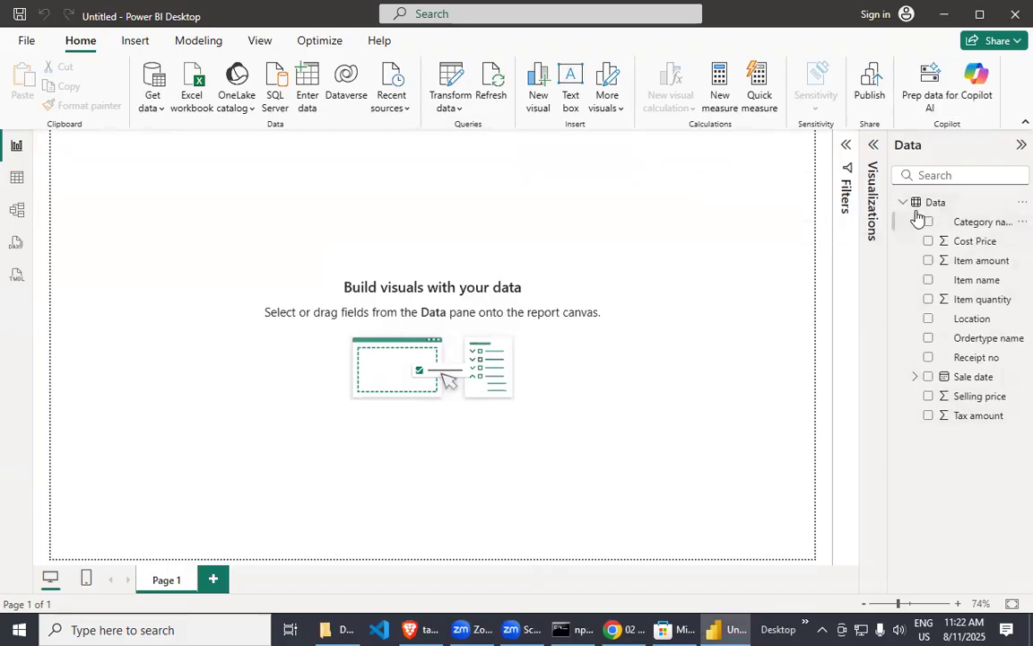
pyautogui.click(905, 204)
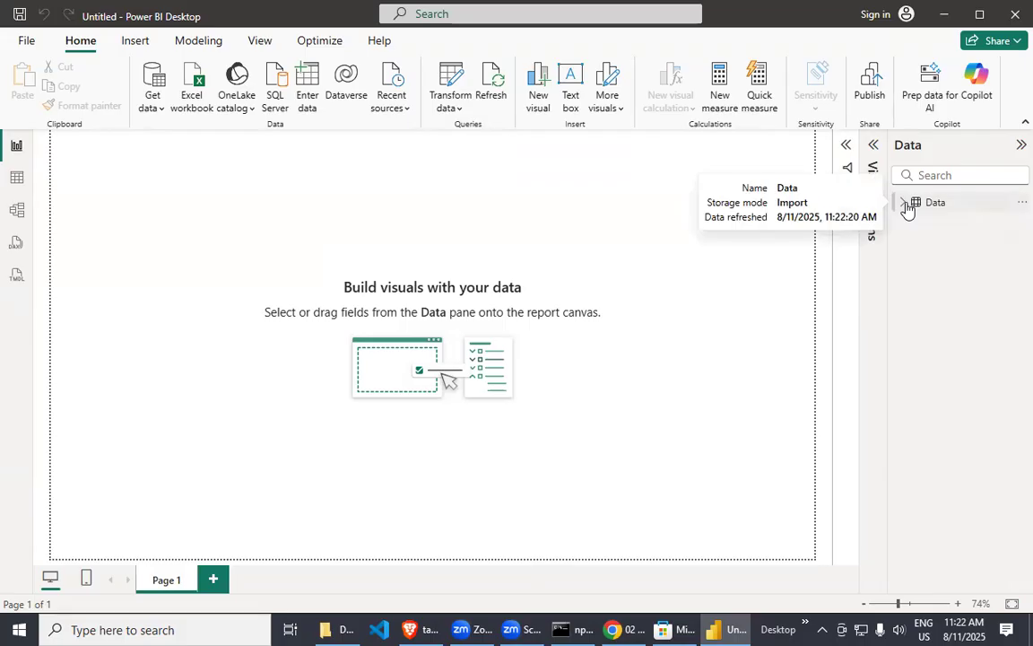
pyautogui.click(906, 204)
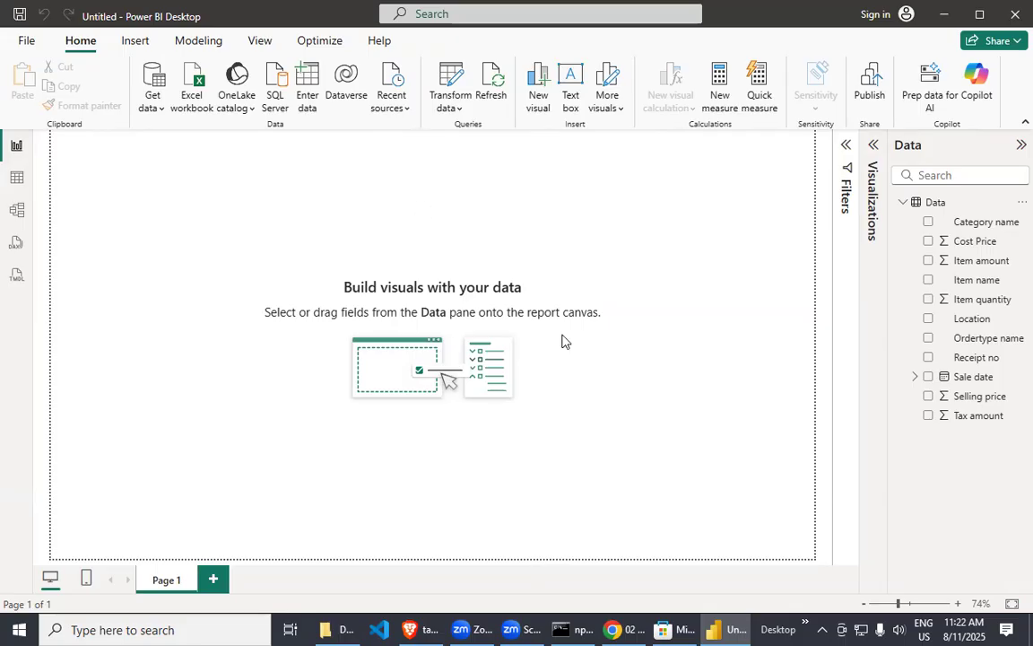
# Examine the rows and columns of the loaded Data table in Table view.
pyautogui.click(18, 178)
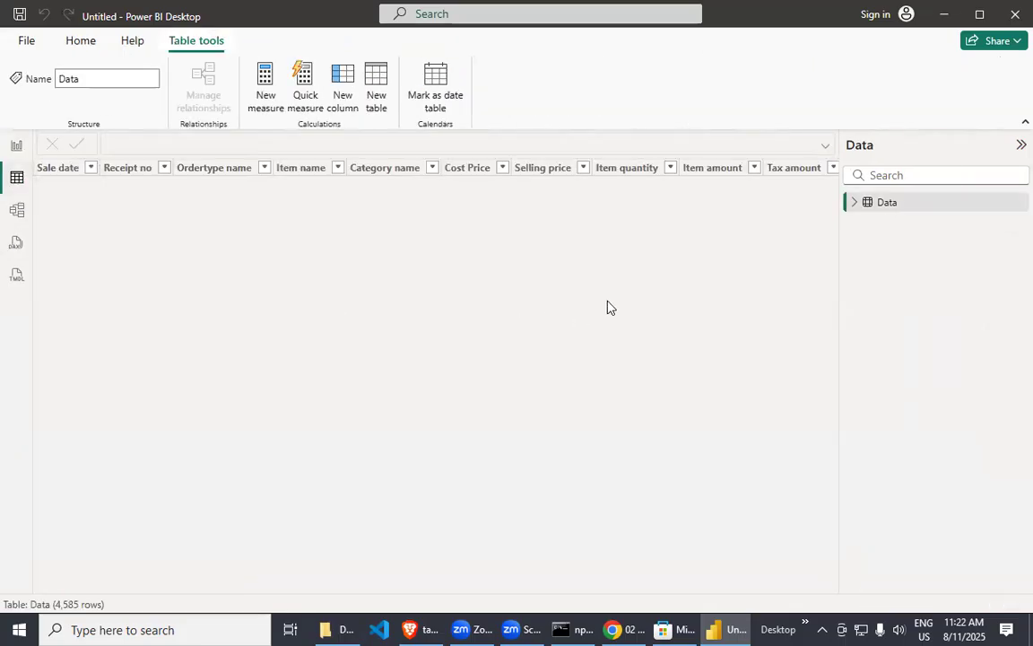
pyautogui.scroll(-10, 607, 307)
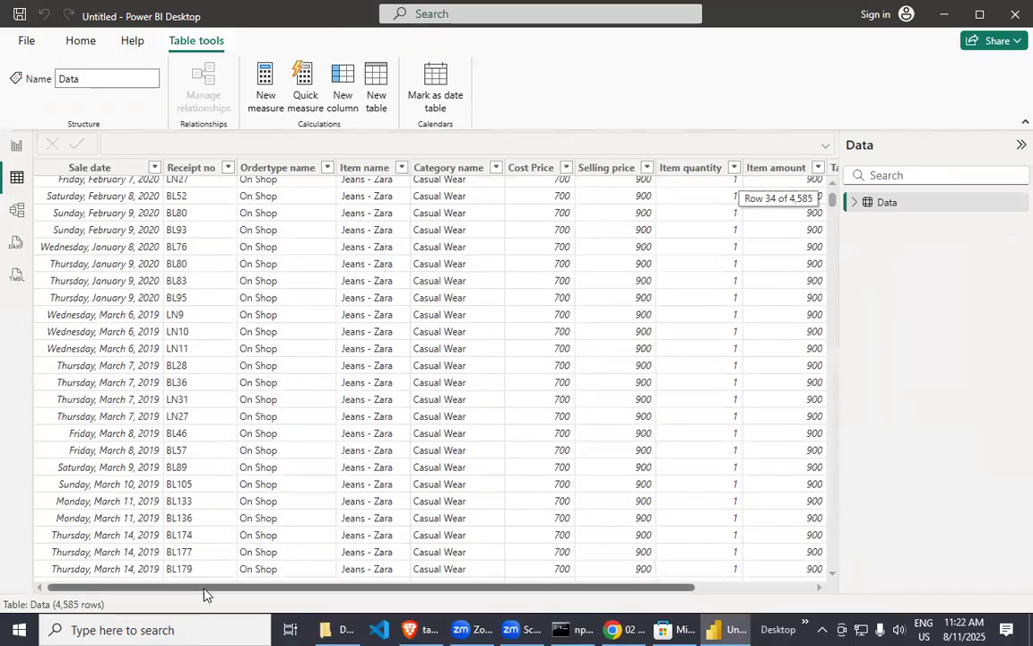
pyautogui.moveTo(202, 587); pyautogui.dragTo(488, 592)
pyautogui.moveTo(294, 585); pyautogui.dragTo(55, 473)
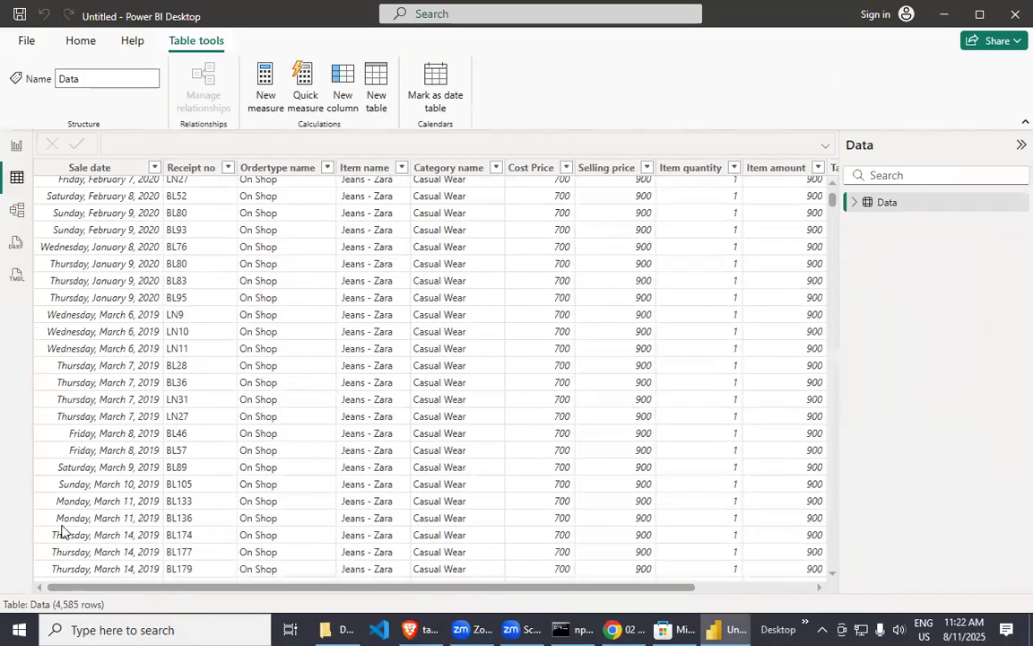
# Look through the Model, DAX query and TMDL views, dismissing the TMDL introduction, and return to Model view.
pyautogui.click(15, 215)
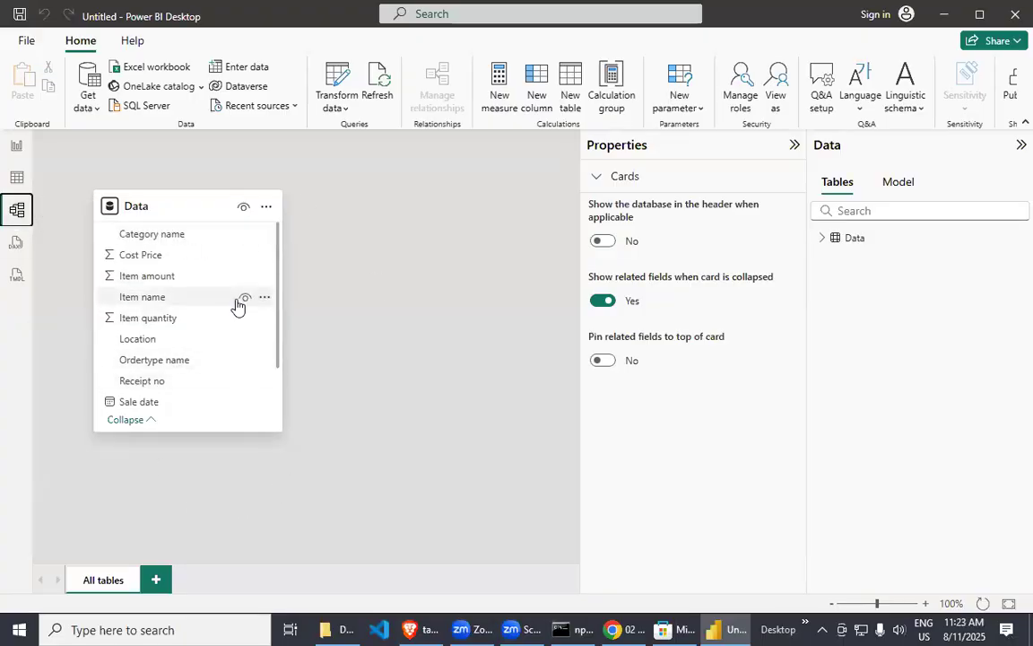
pyautogui.click(15, 245)
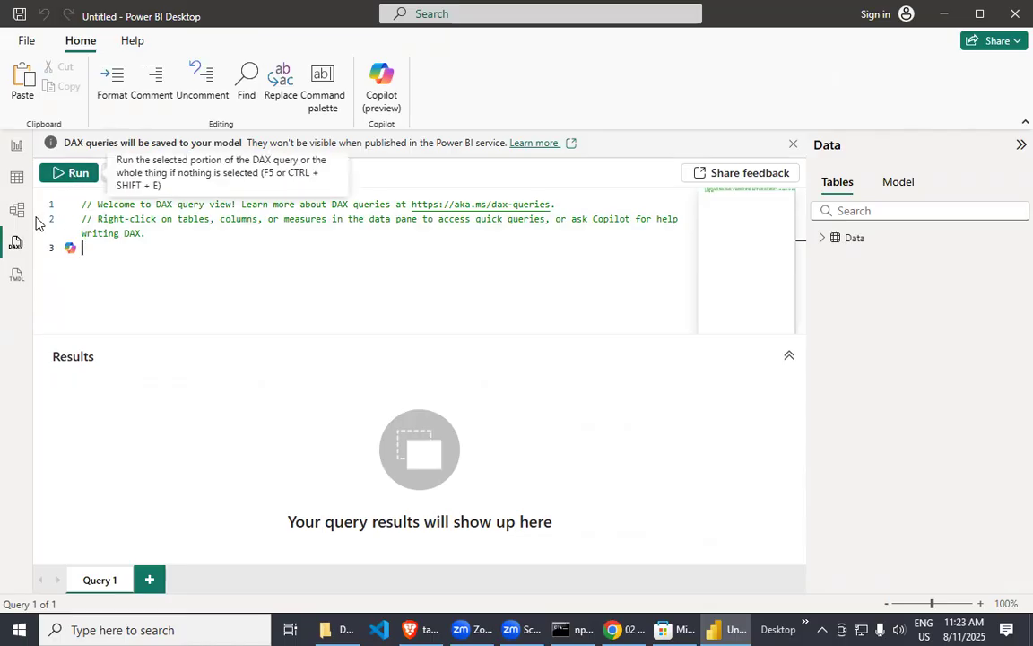
pyautogui.click(17, 275)
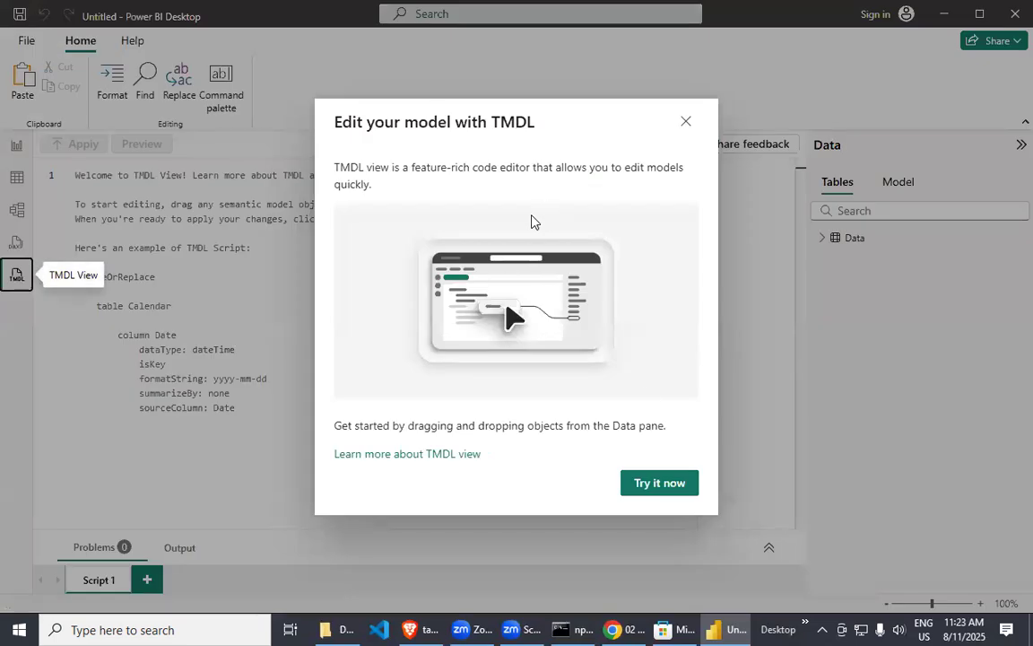
pyautogui.click(662, 488)
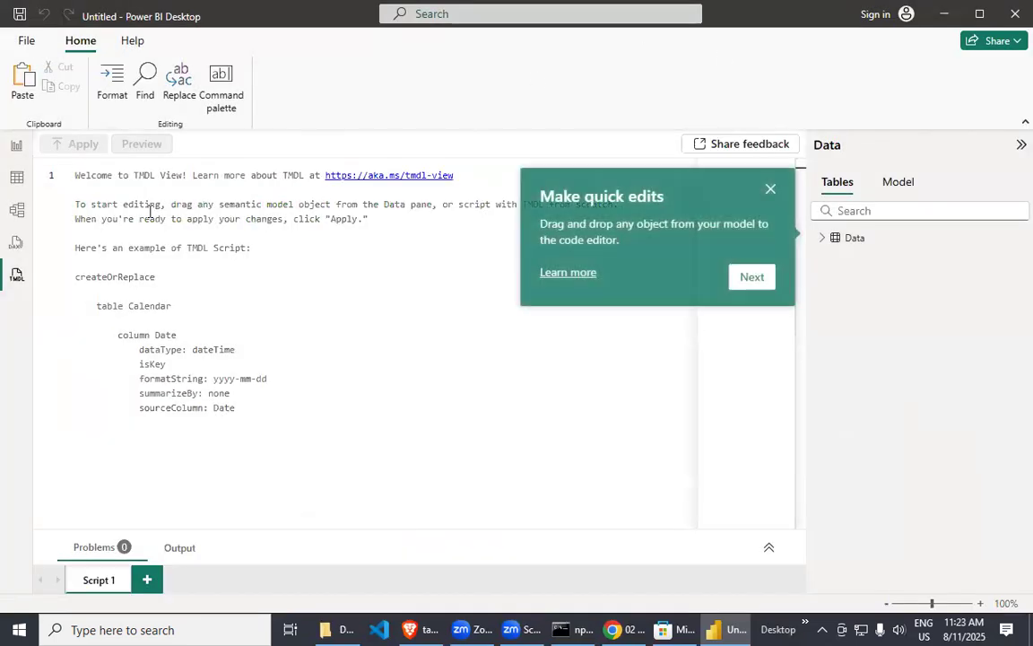
pyautogui.click(741, 278)
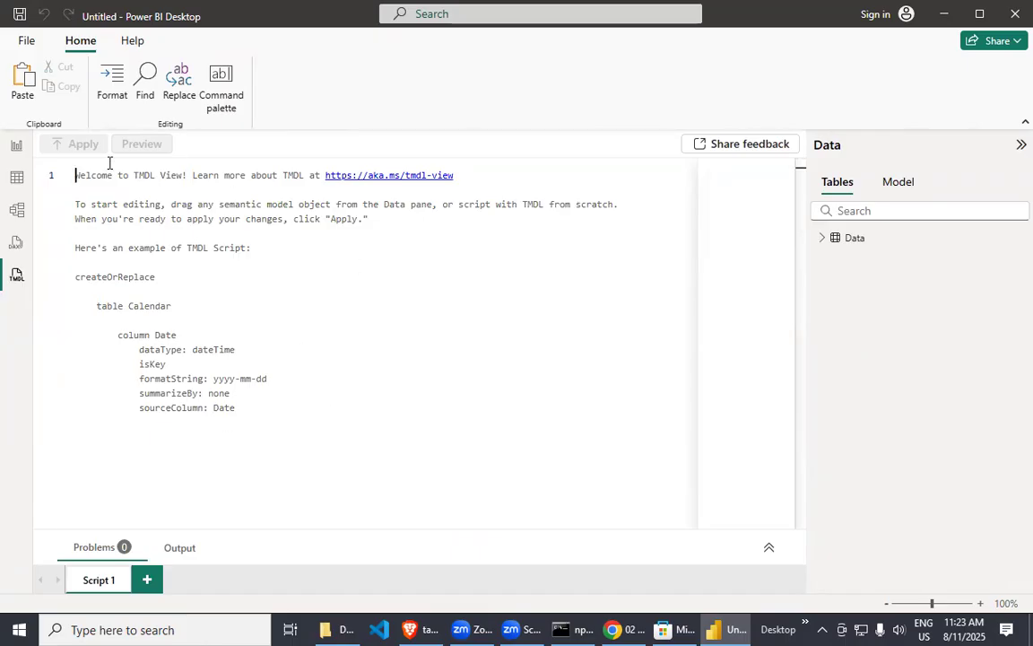
pyautogui.click(18, 178)
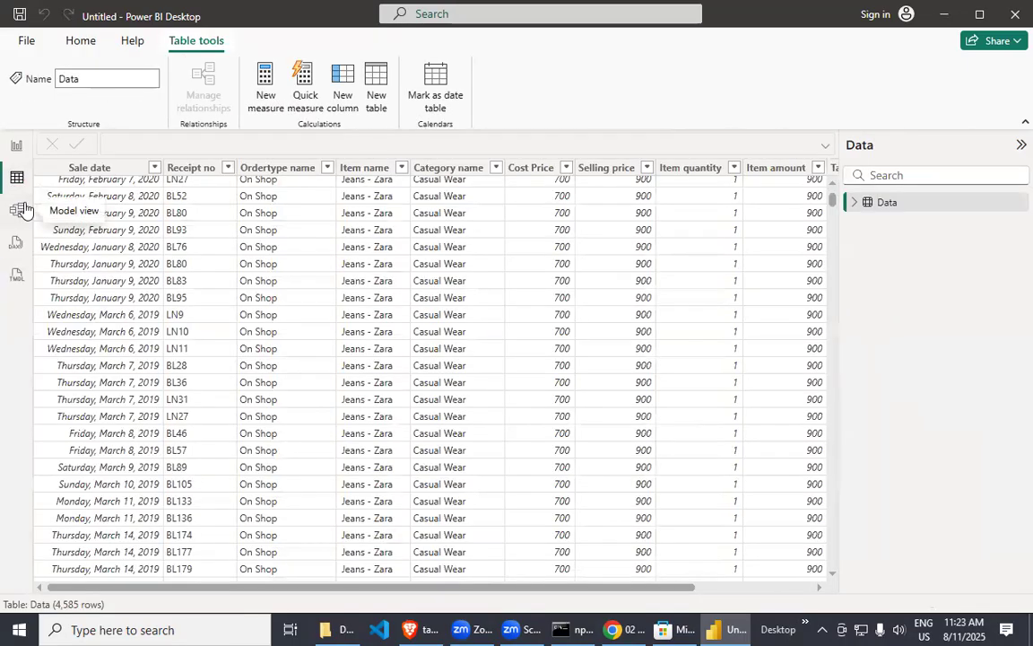
pyautogui.click(22, 209)
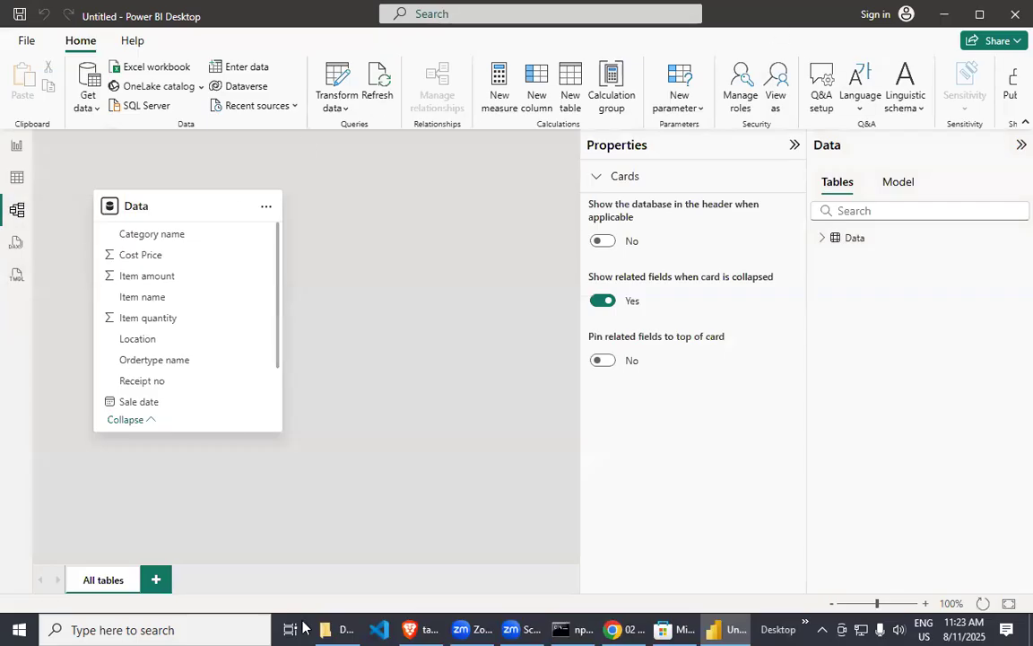
# Switch to File Explorer and check the DATASET and 02 Connecting folders under Power Bi for usable data files.
pyautogui.moveTo(324, 629)
pyautogui.click(340, 567)
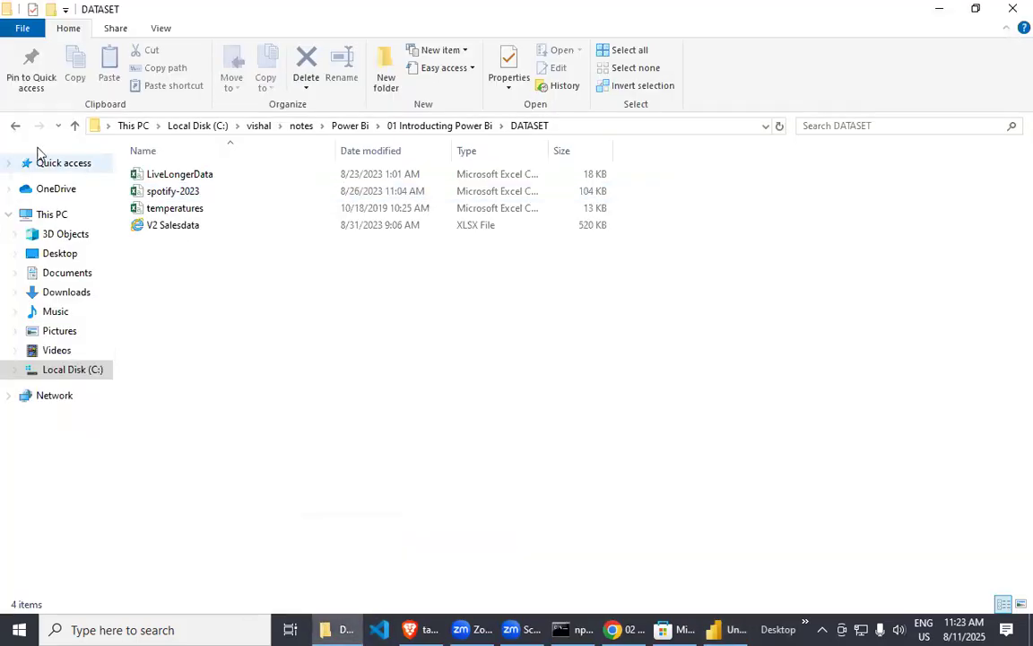
pyautogui.click(14, 126)
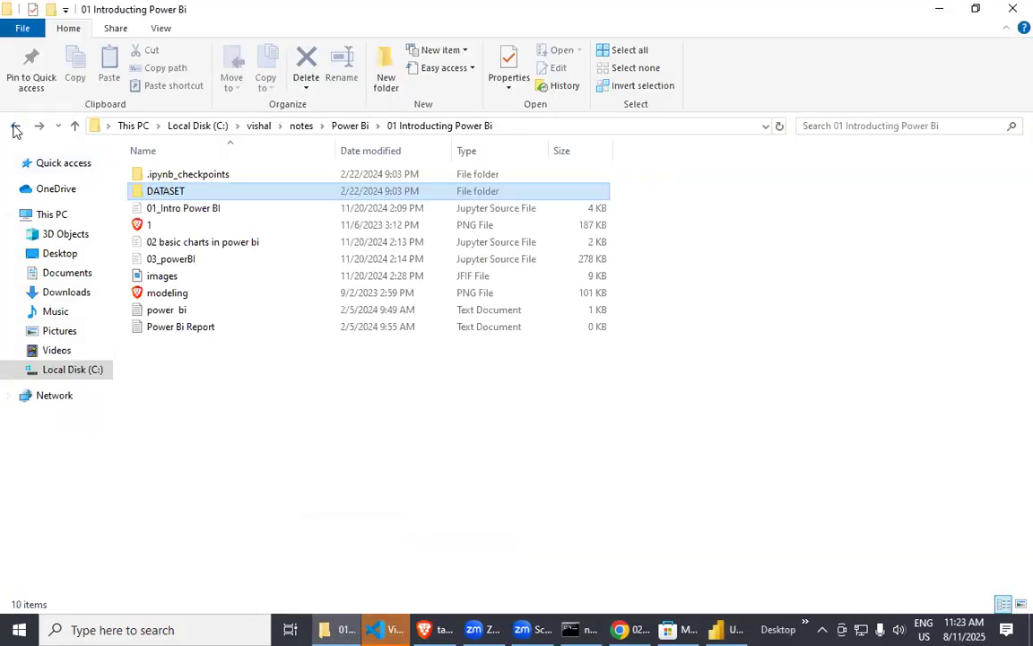
pyautogui.doubleClick(191, 190)
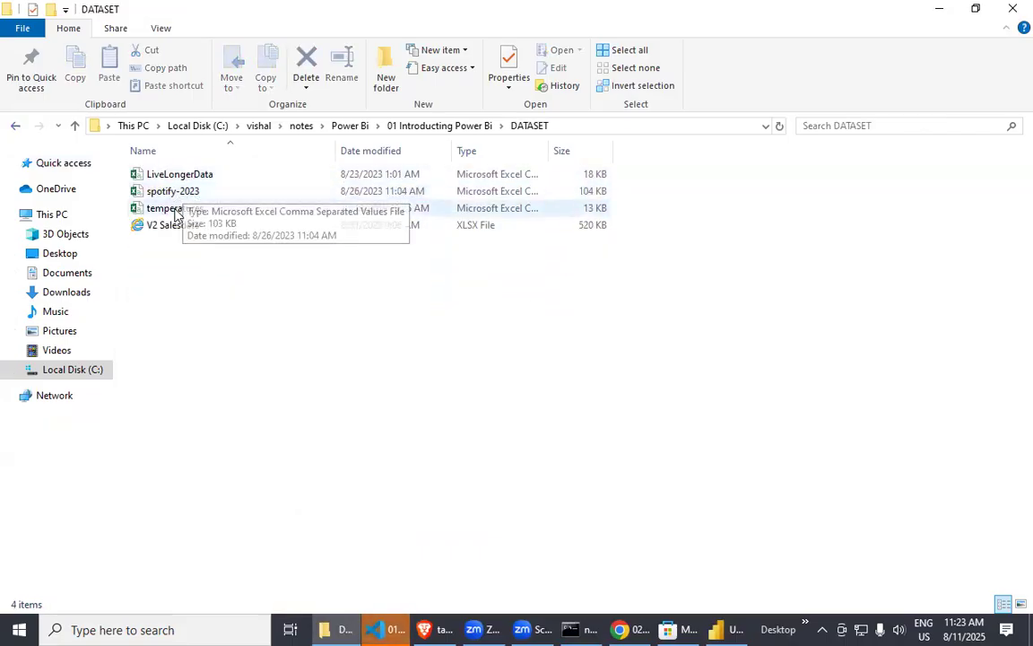
pyautogui.click(16, 131)
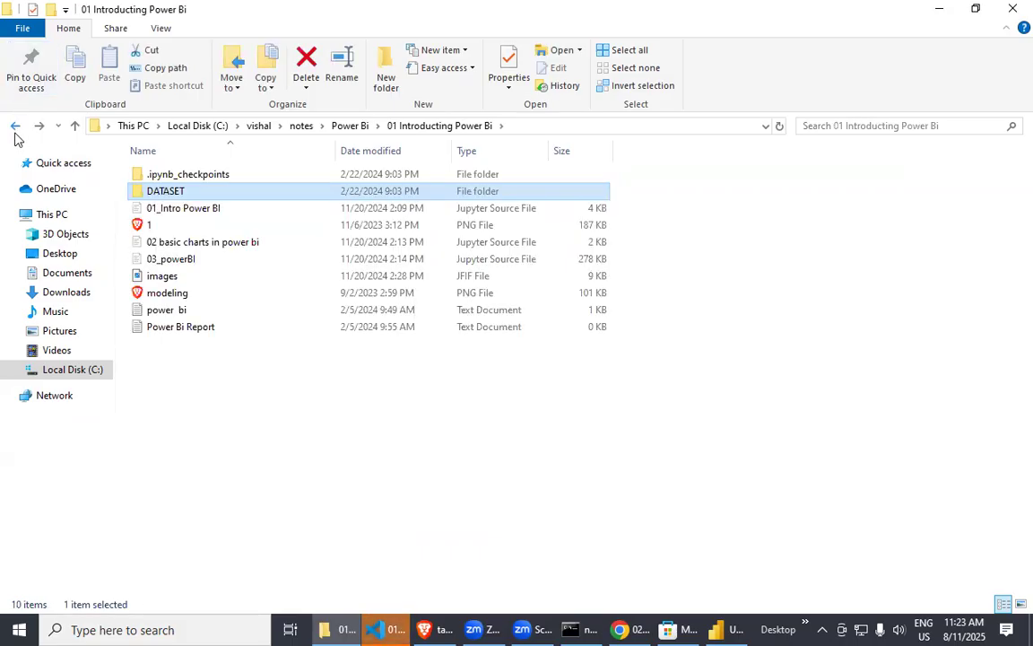
pyautogui.click(16, 131)
pyautogui.doubleClick(194, 191)
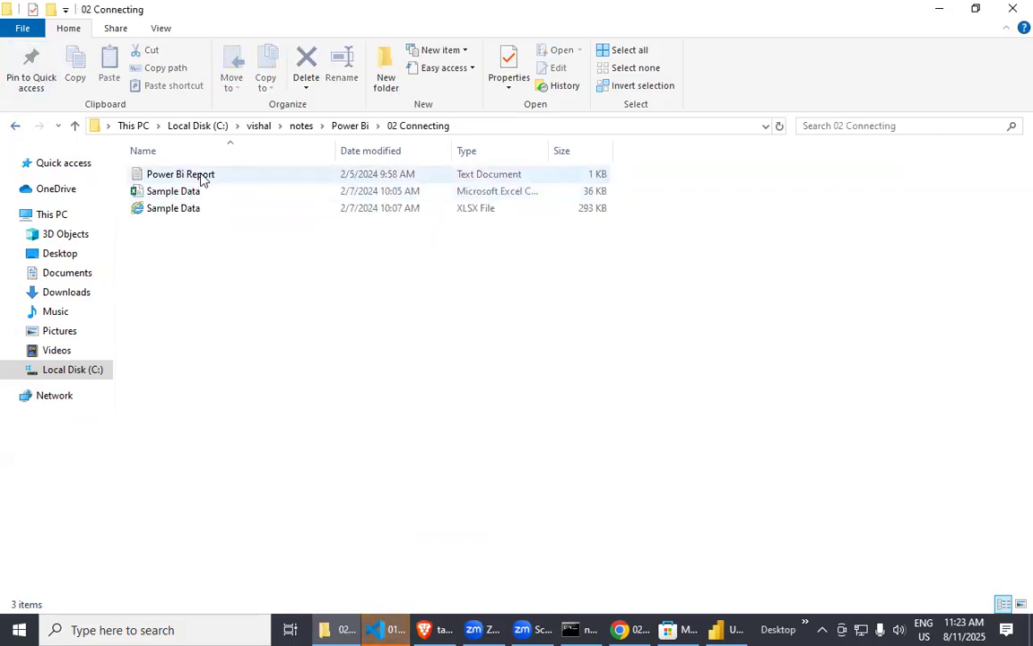
# Show the files in the Data folder of Power Bi > 03 Creating a Data model.
pyautogui.click(16, 125)
pyautogui.doubleClick(212, 207)
pyautogui.click(211, 194)
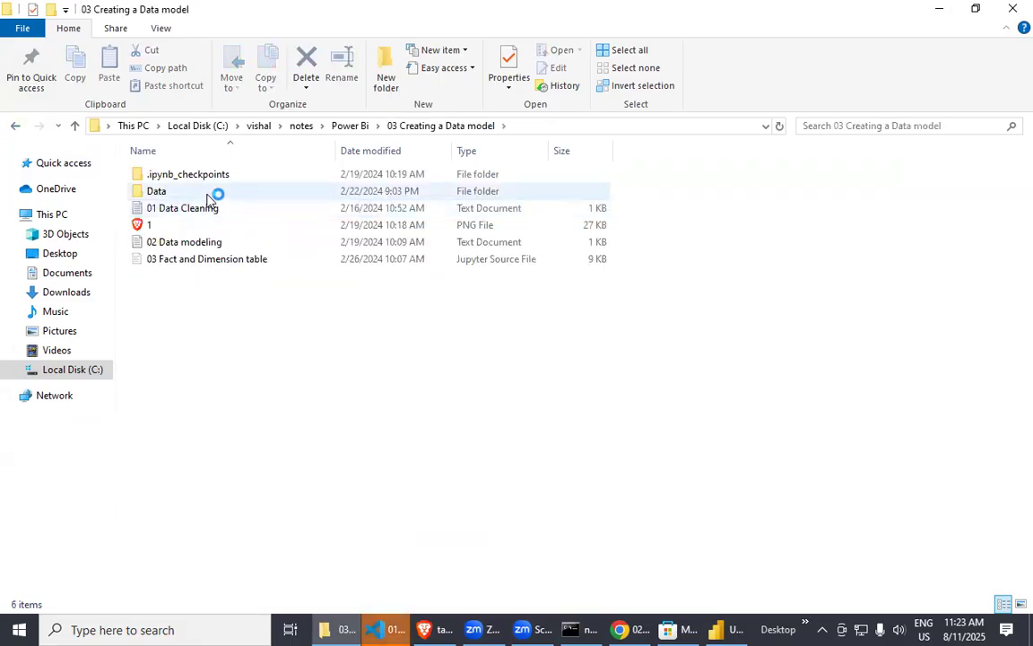
pyautogui.doubleClick(207, 193)
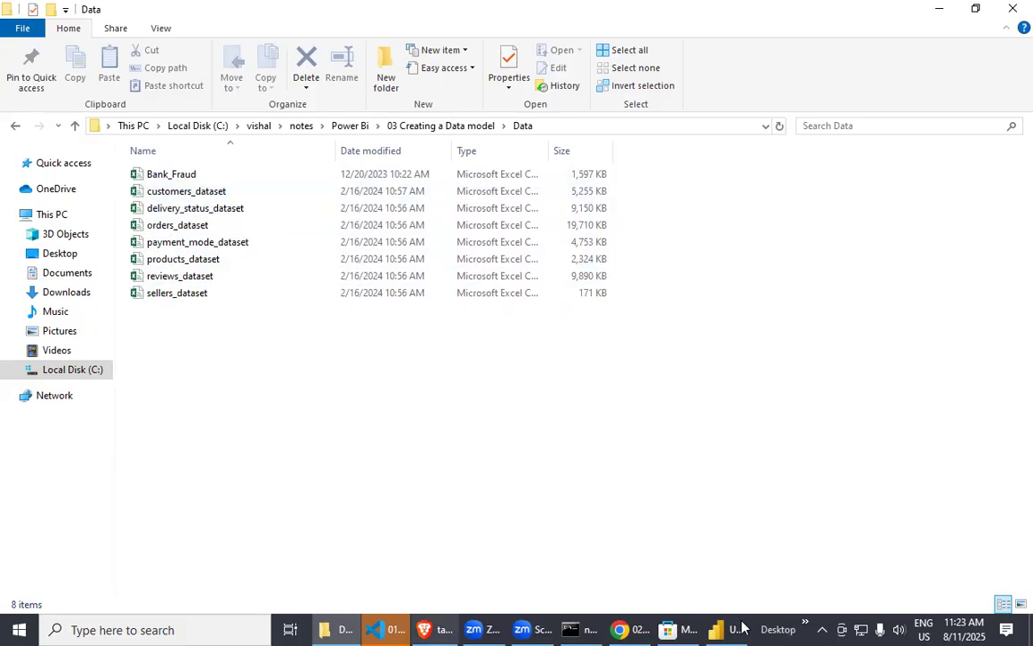
# Switch back to Power BI Desktop and close the untitled report without saving its changes.
pyautogui.hotkey('alt', 'Tab')
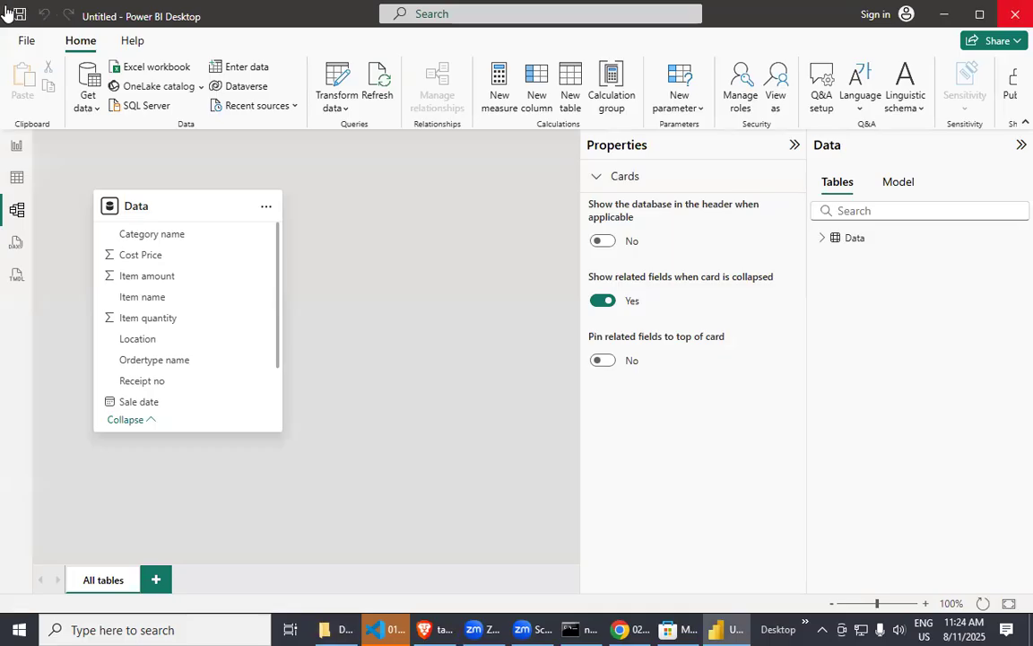
pyautogui.click(1014, 11)
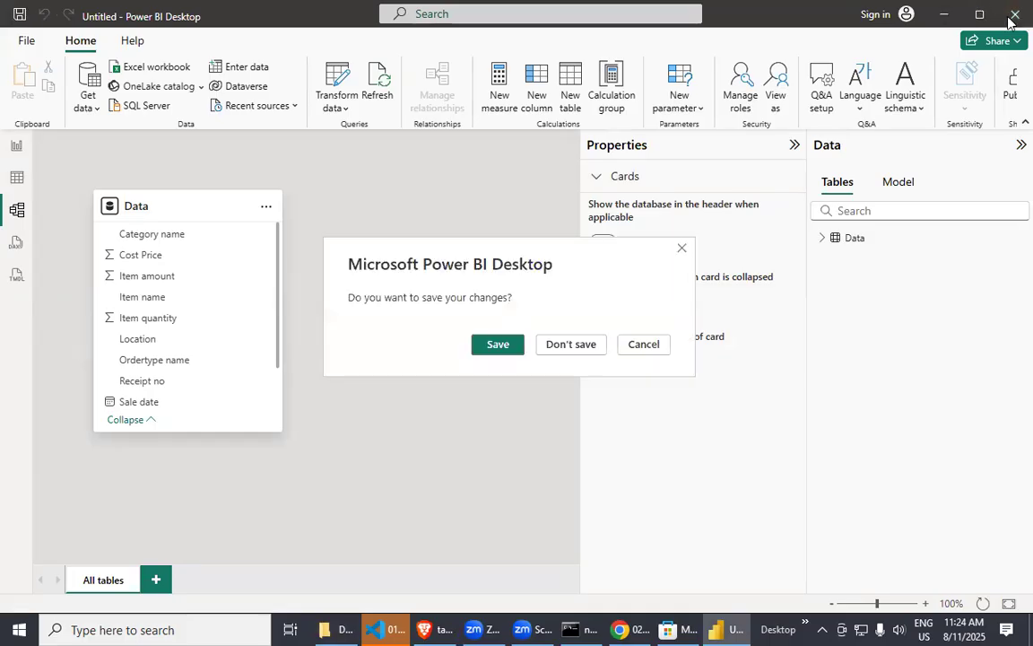
pyautogui.click(570, 343)
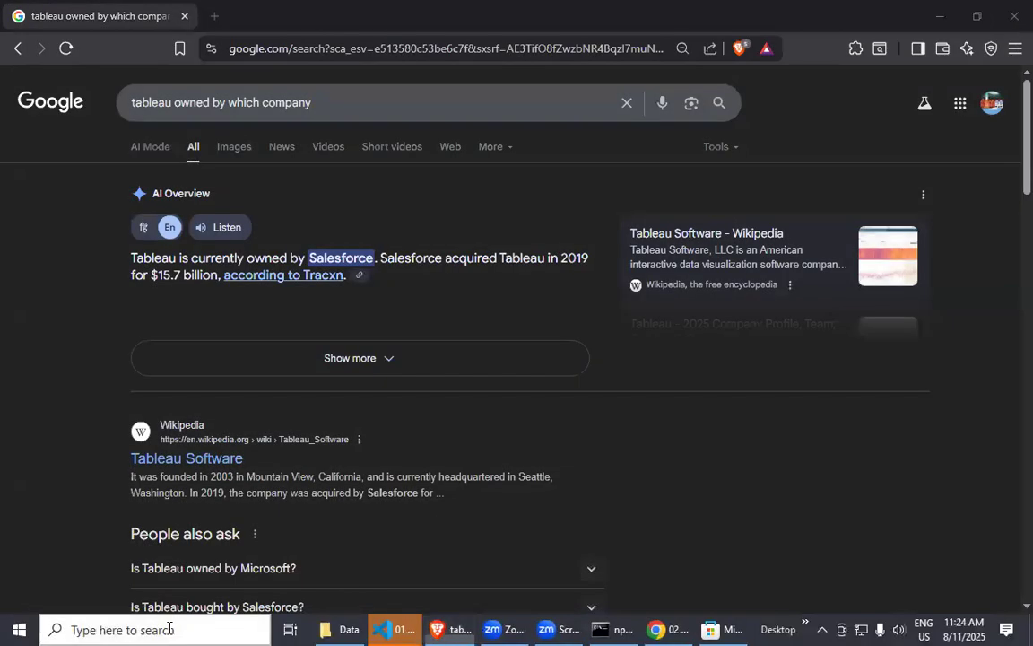
# Relaunch Power BI Desktop and create a blank report.
pyautogui.press('super+s')
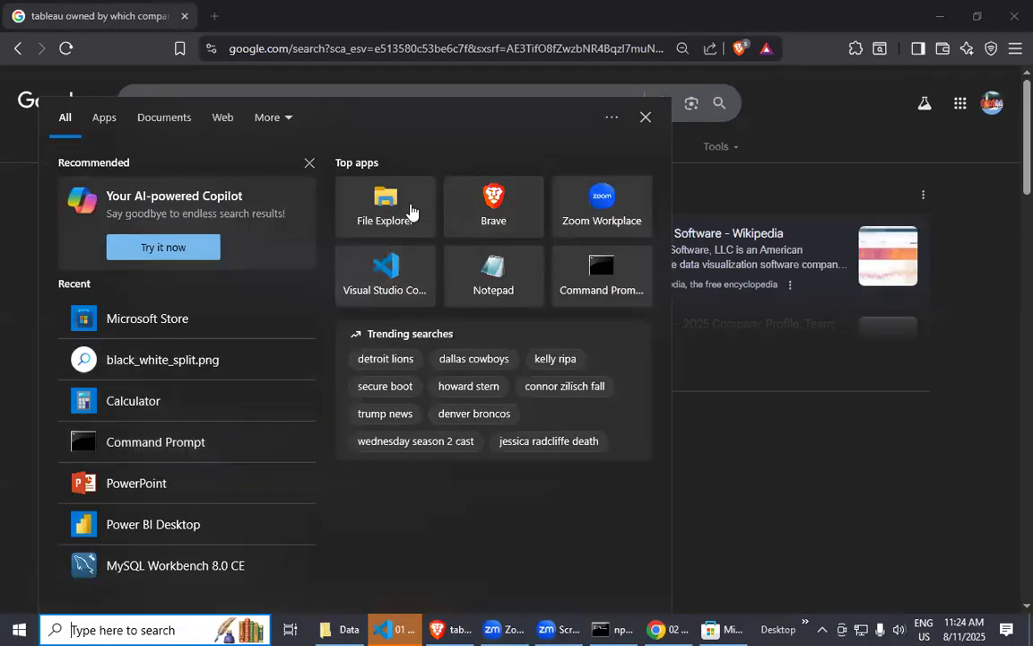
pyautogui.press('Escape')
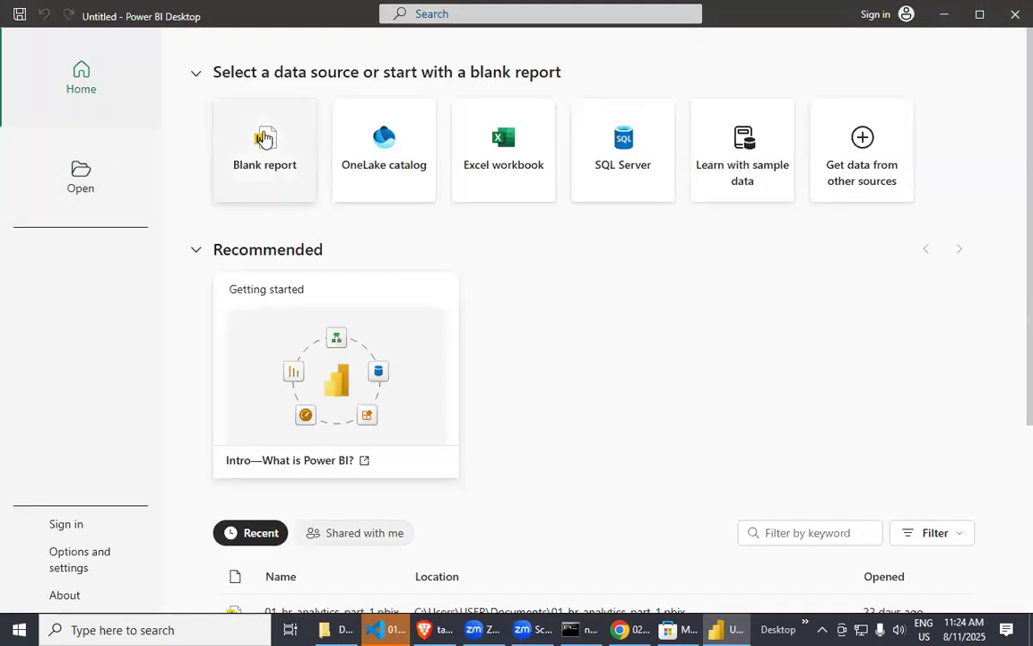
pyautogui.click(265, 134)
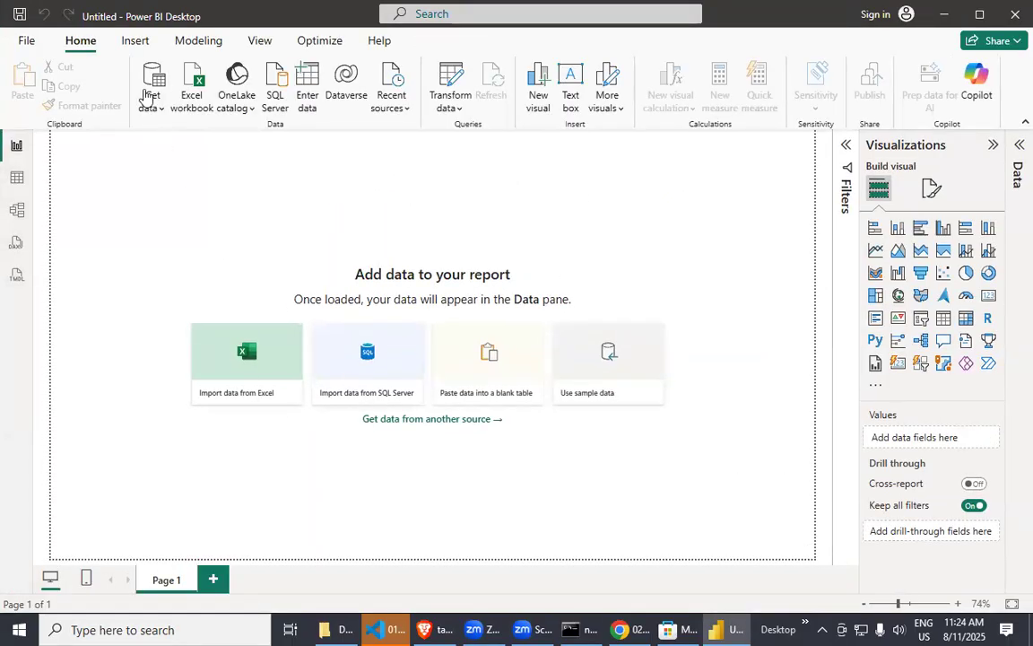
# Start importing data into the blank report from a Text/CSV source.
pyautogui.click(154, 99)
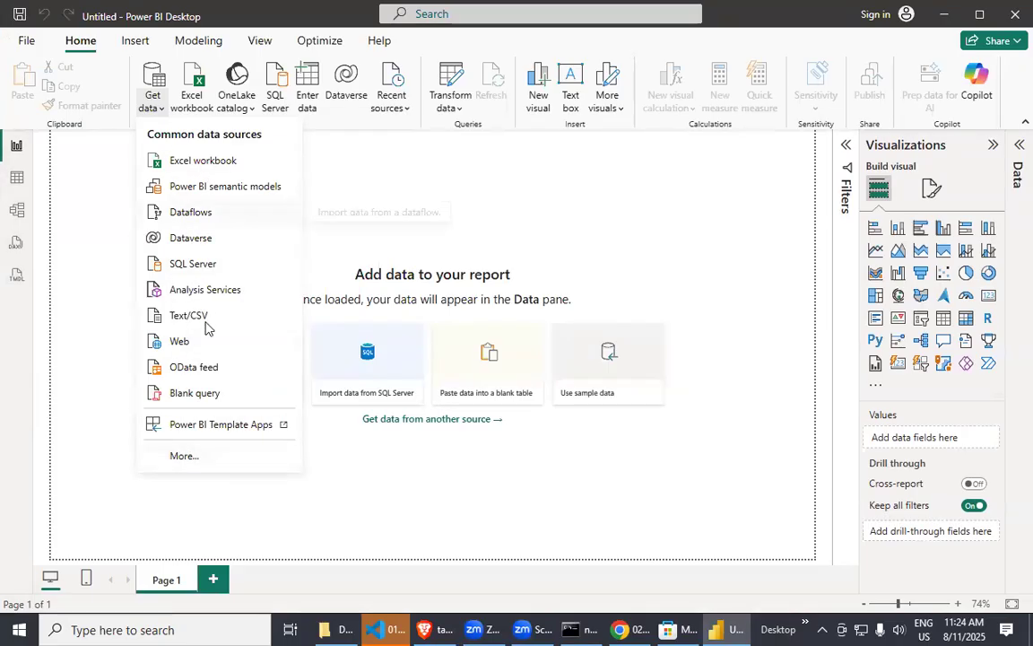
pyautogui.click(336, 627)
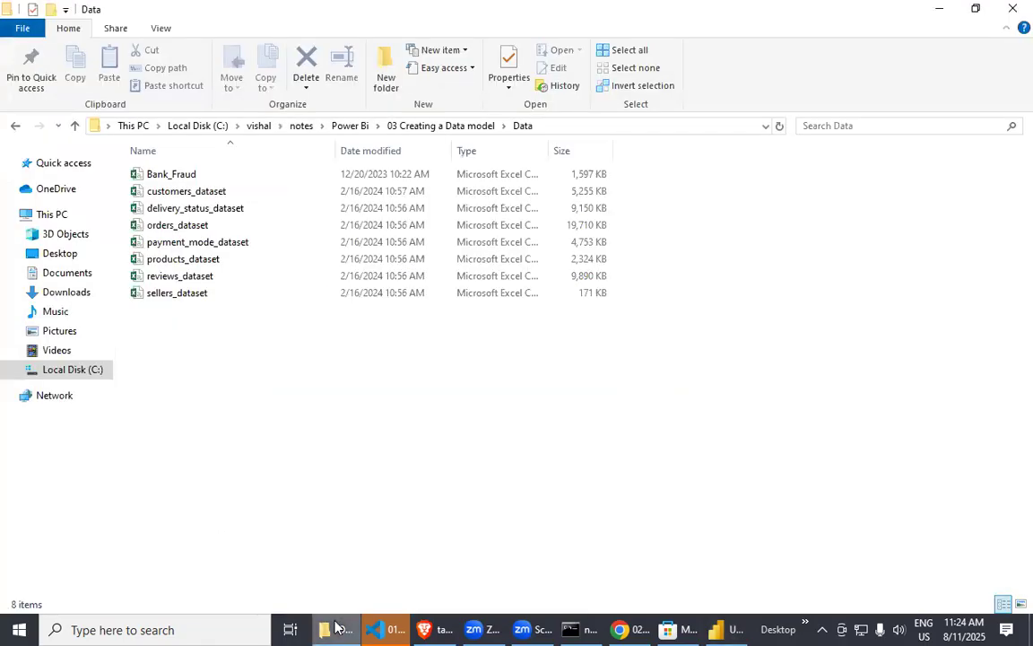
pyautogui.click(438, 627)
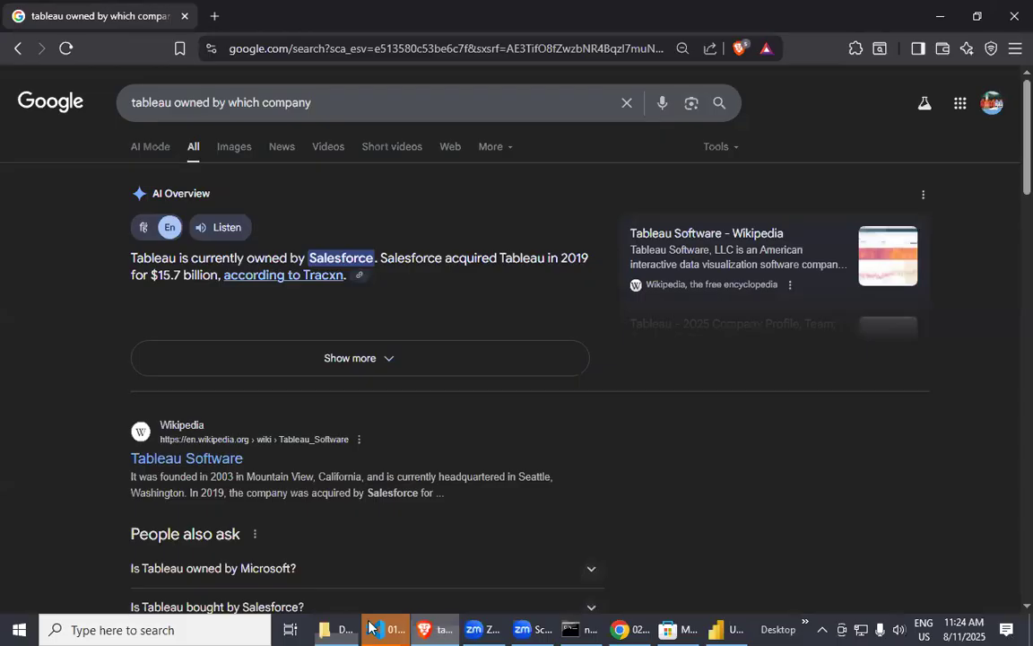
pyautogui.click(727, 627)
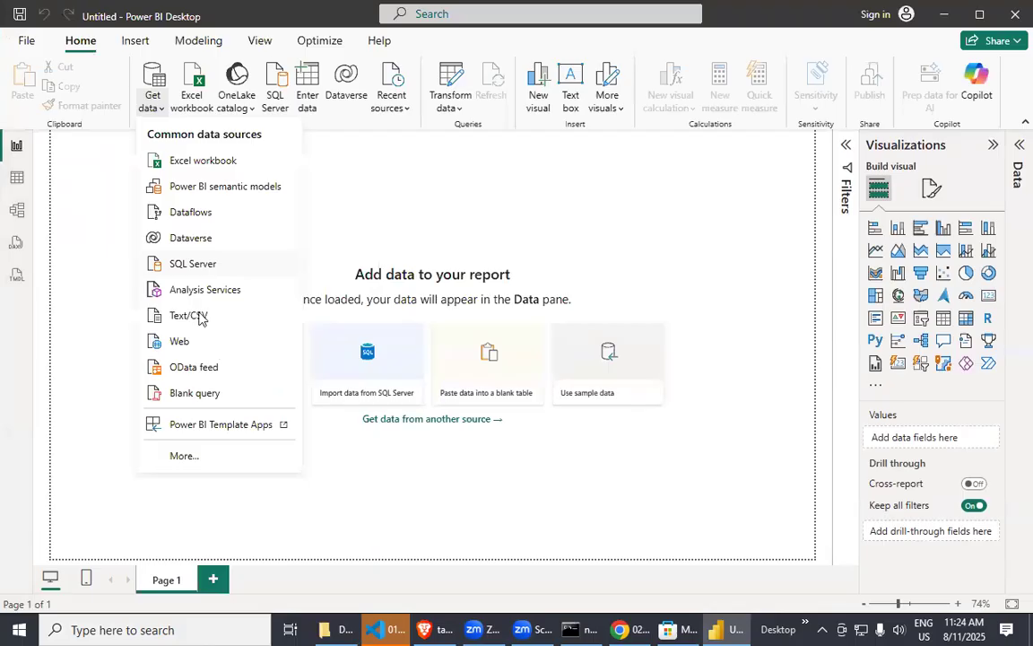
pyautogui.click(199, 319)
pyautogui.scroll(-1, 323, 350)
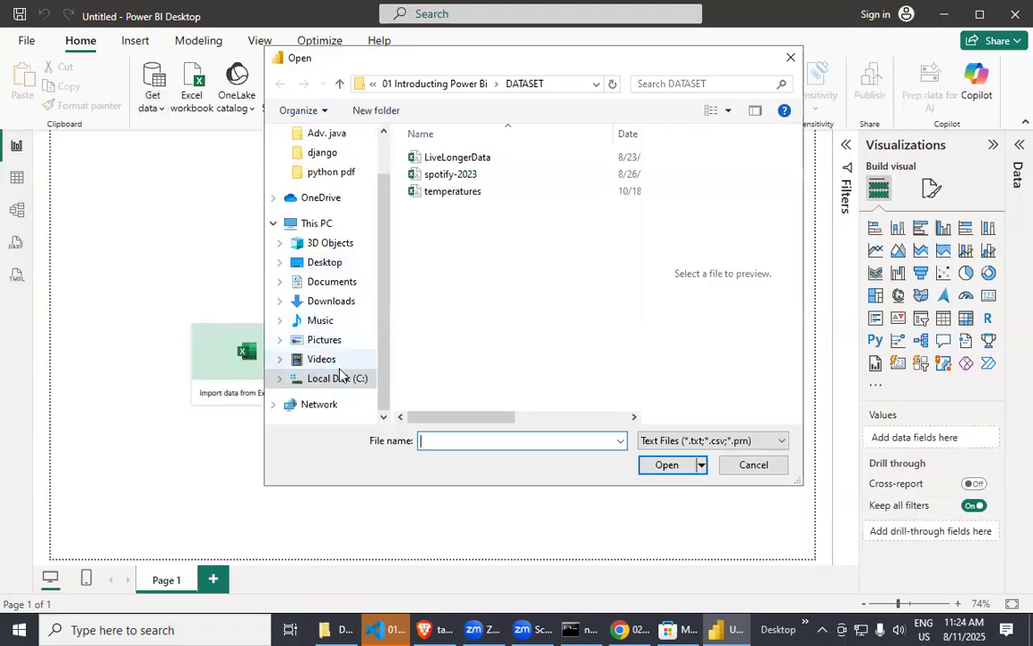
# Browse to the Data folder under Power Bi > 03 Creating a Data model for the import.
pyautogui.click(340, 84)
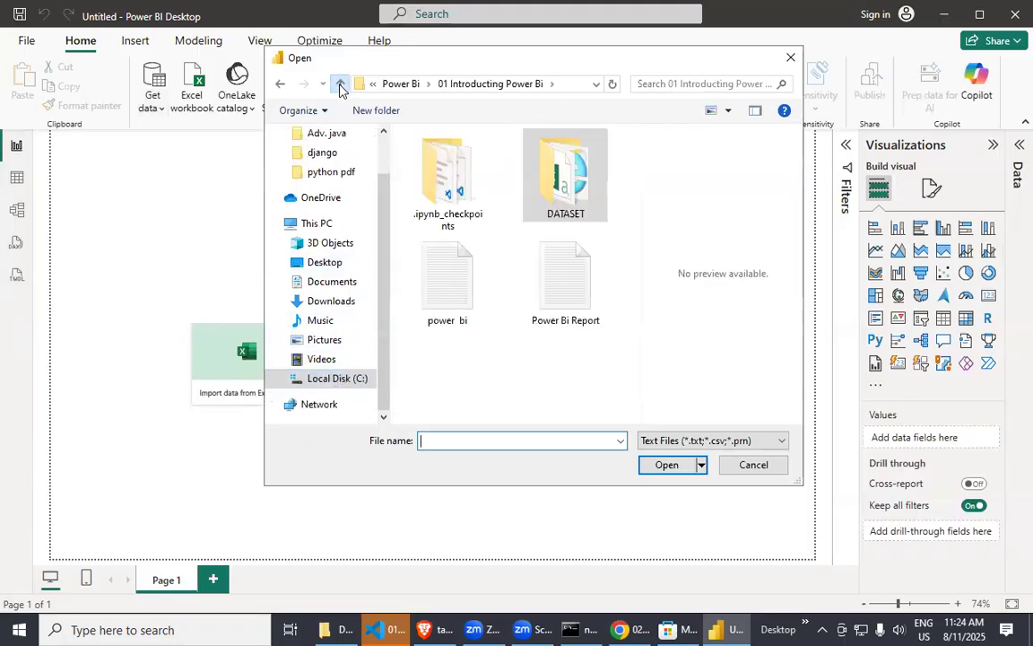
pyautogui.click(340, 84)
pyautogui.doubleClick(498, 193)
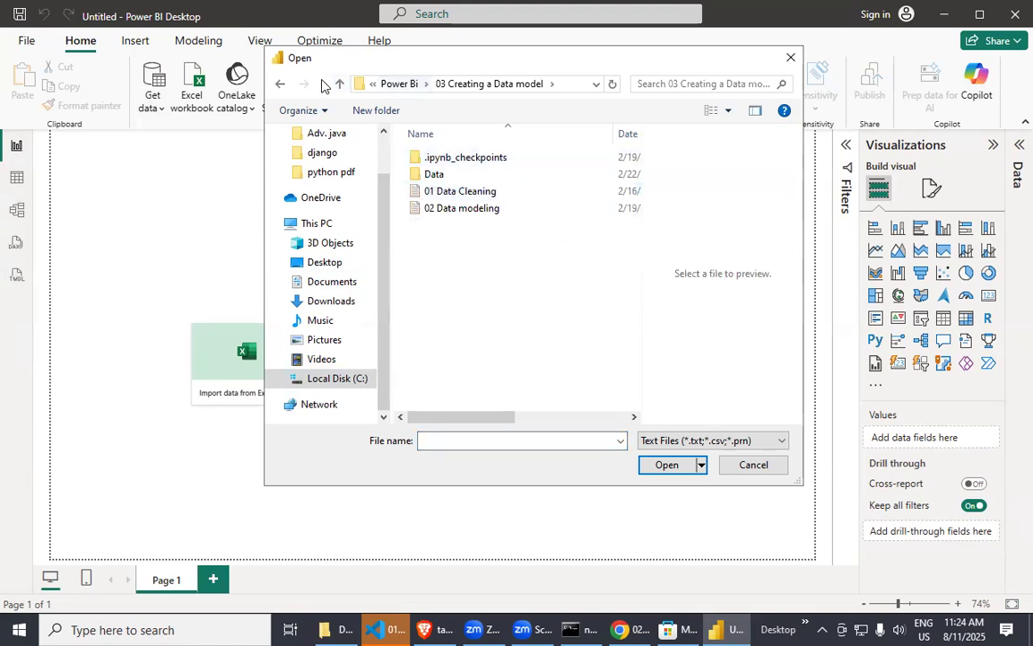
pyautogui.doubleClick(438, 176)
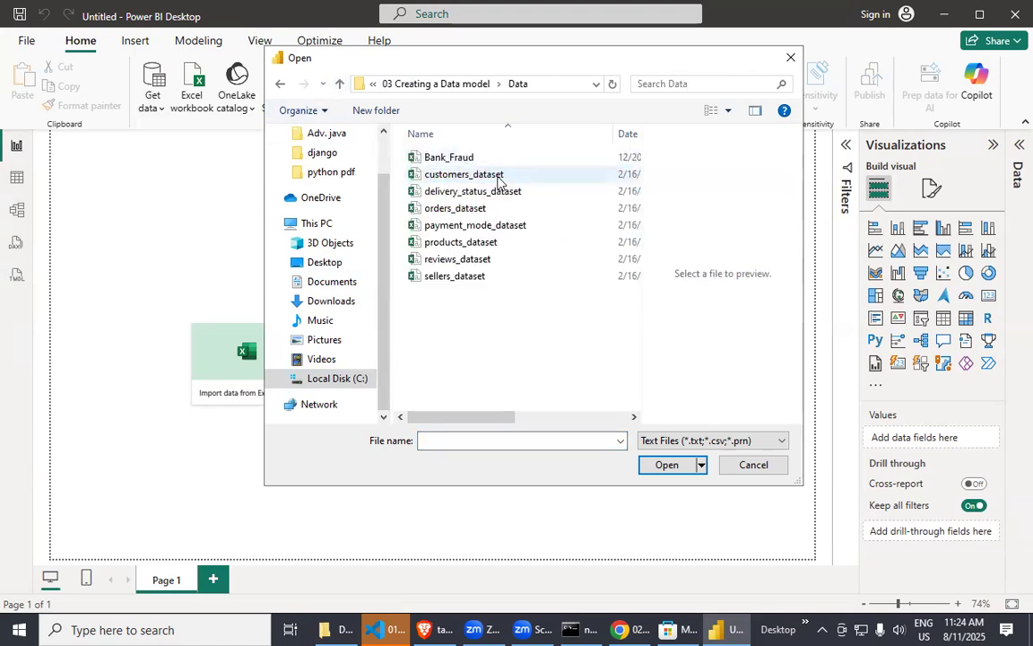
pyautogui.click(496, 177)
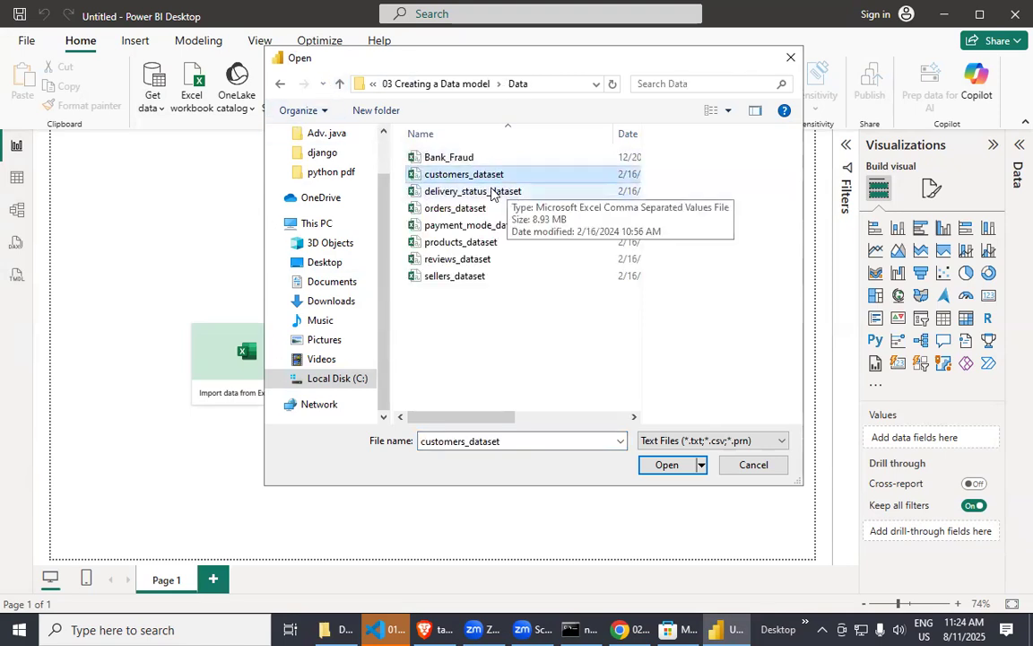
pyautogui.click(492, 193)
pyautogui.click(428, 173)
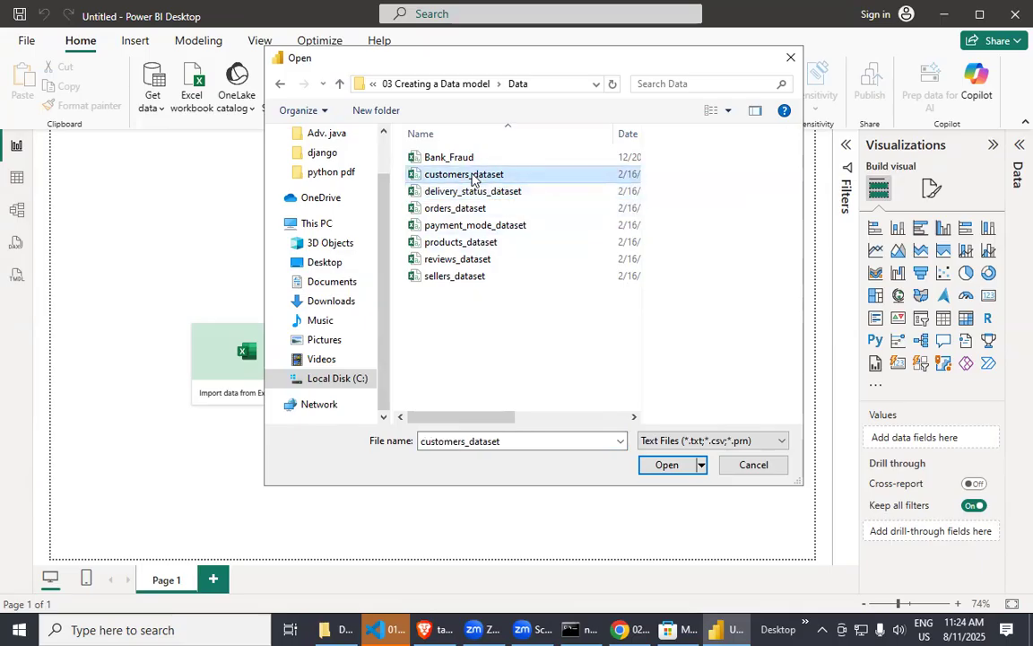
pyautogui.click(458, 196)
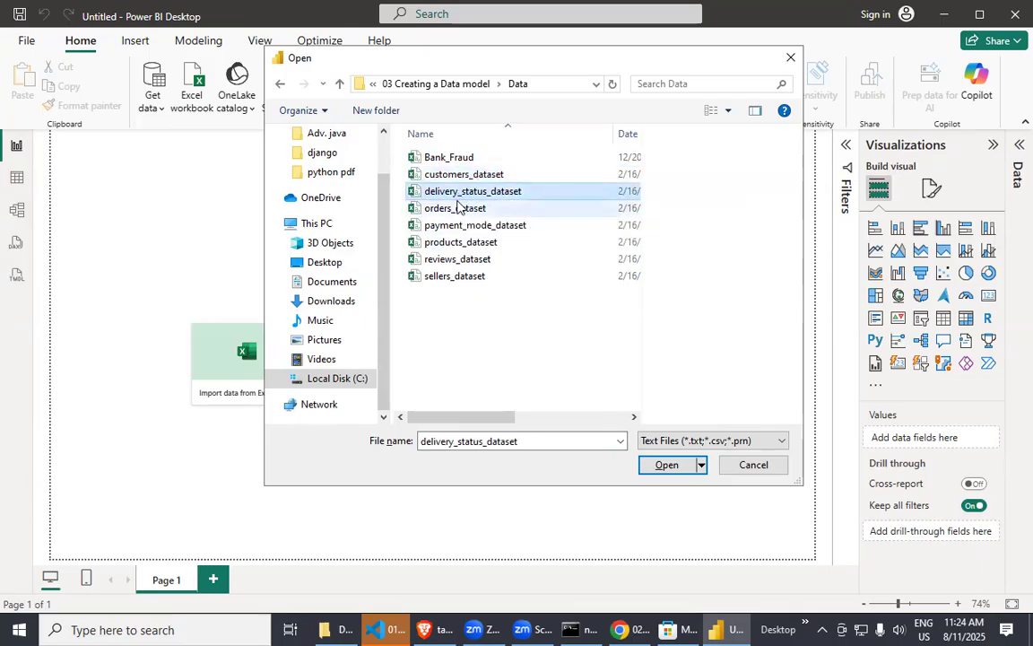
pyautogui.click(457, 175)
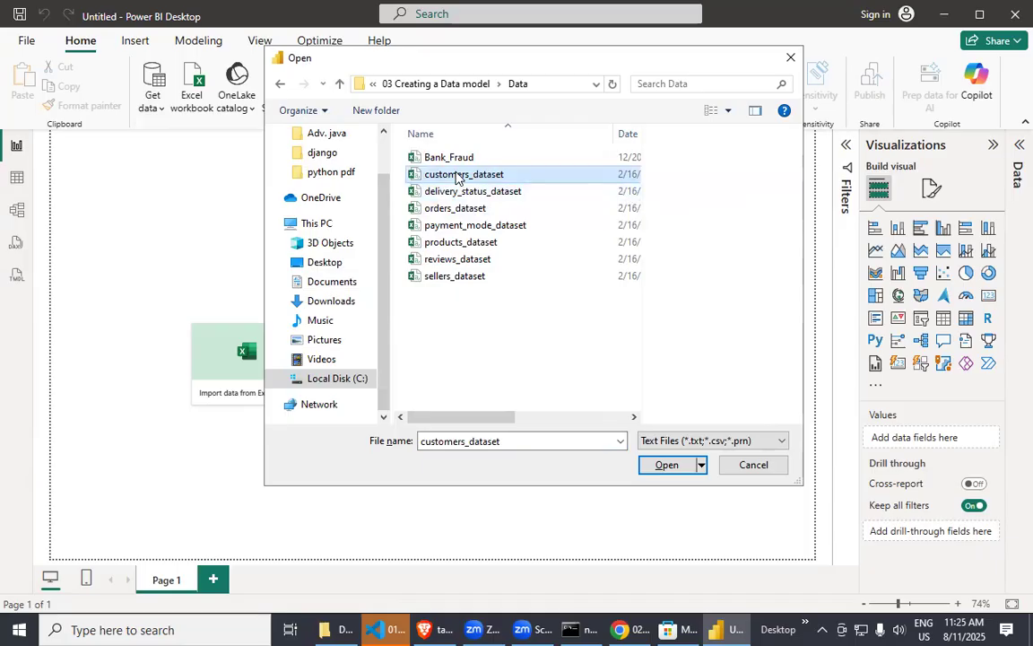
pyautogui.click(462, 192)
pyautogui.click(457, 208)
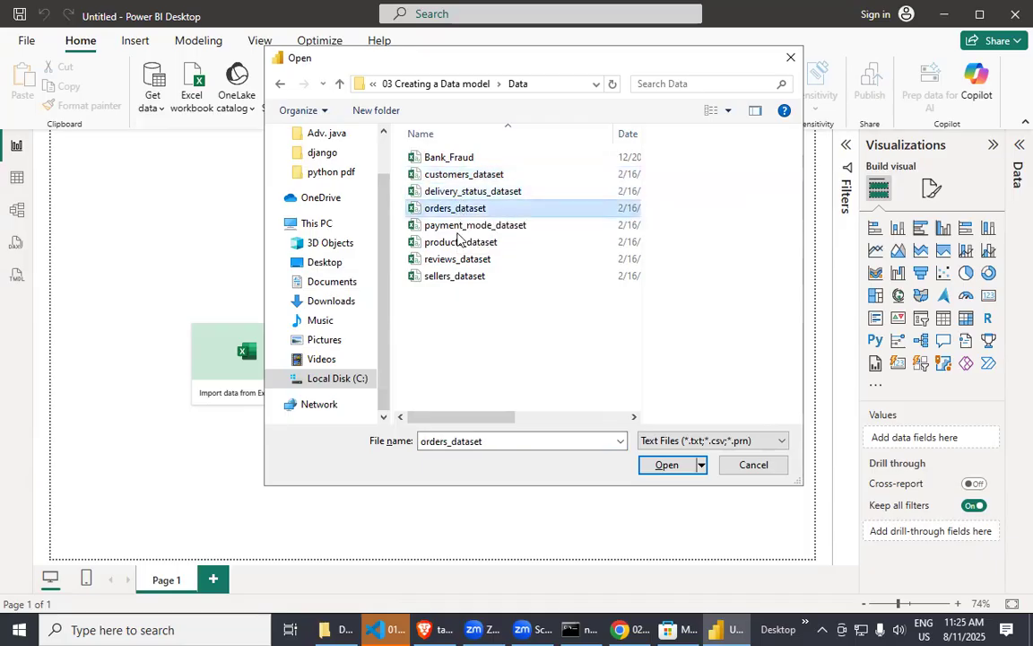
pyautogui.click(401, 174)
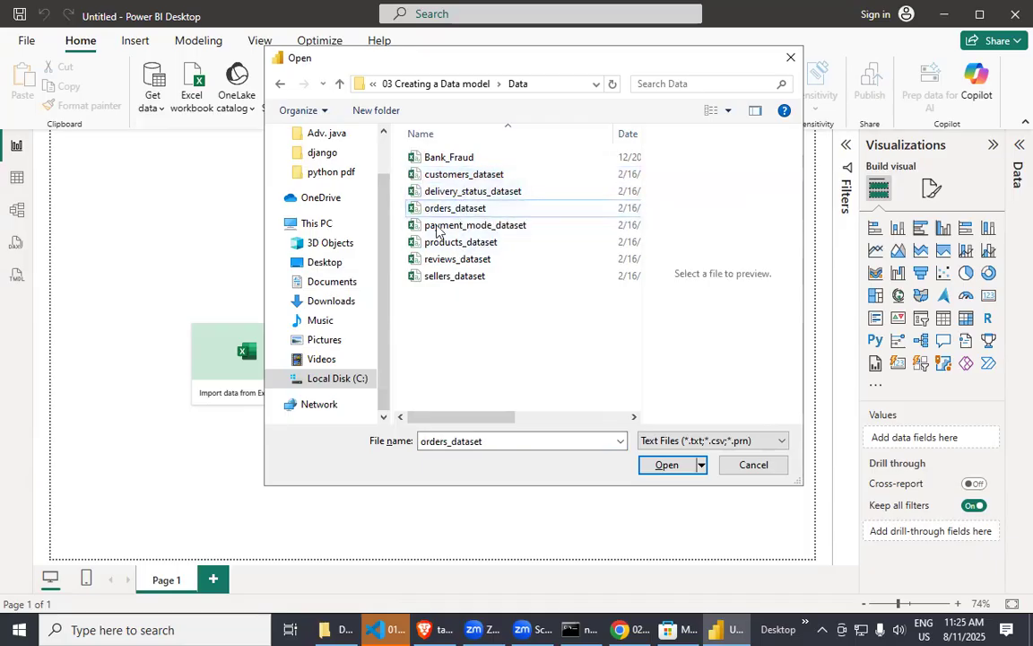
# Open customers_dataset from the Data folder and load it into the report with the default import settings.
pyautogui.click(449, 174)
pyautogui.click(666, 473)
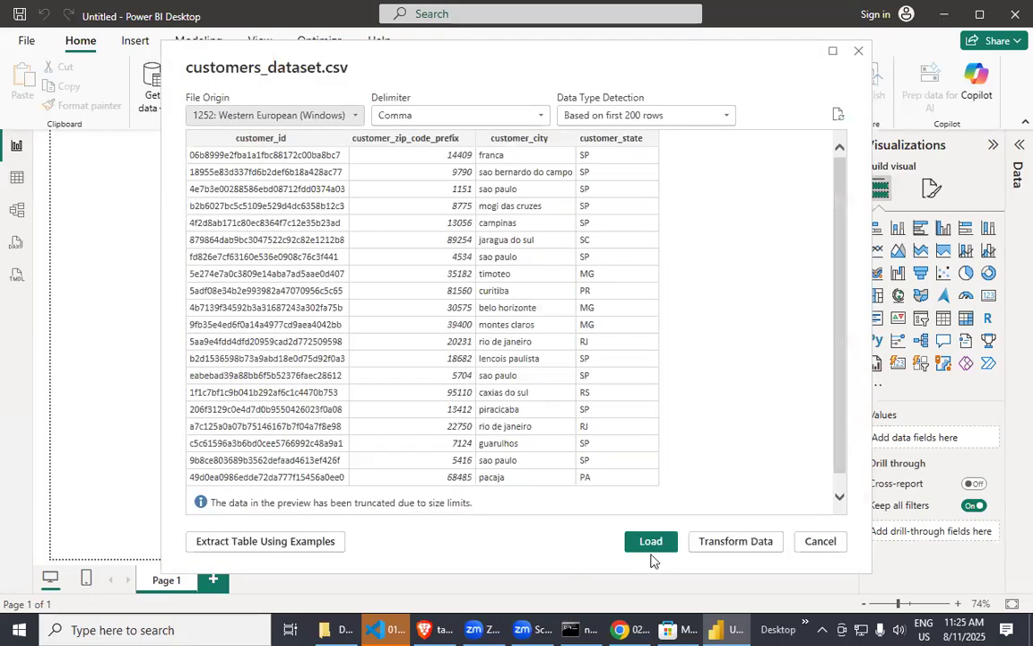
pyautogui.click(653, 544)
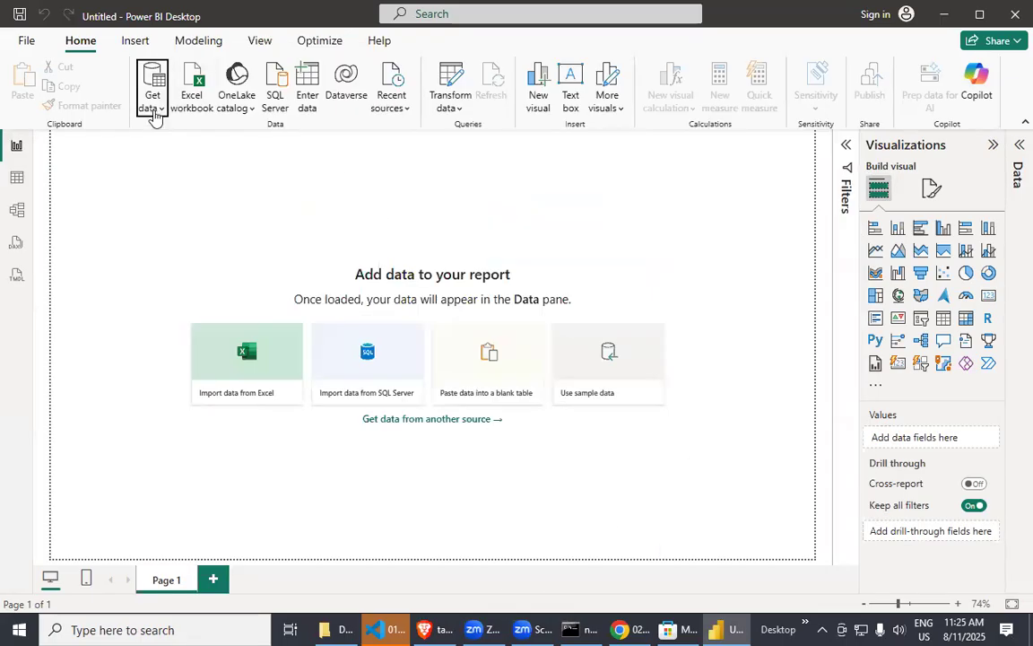
# Import delivery_status_dataset from the Data folder as a Text/CSV source and load it into the report.
pyautogui.click(153, 109)
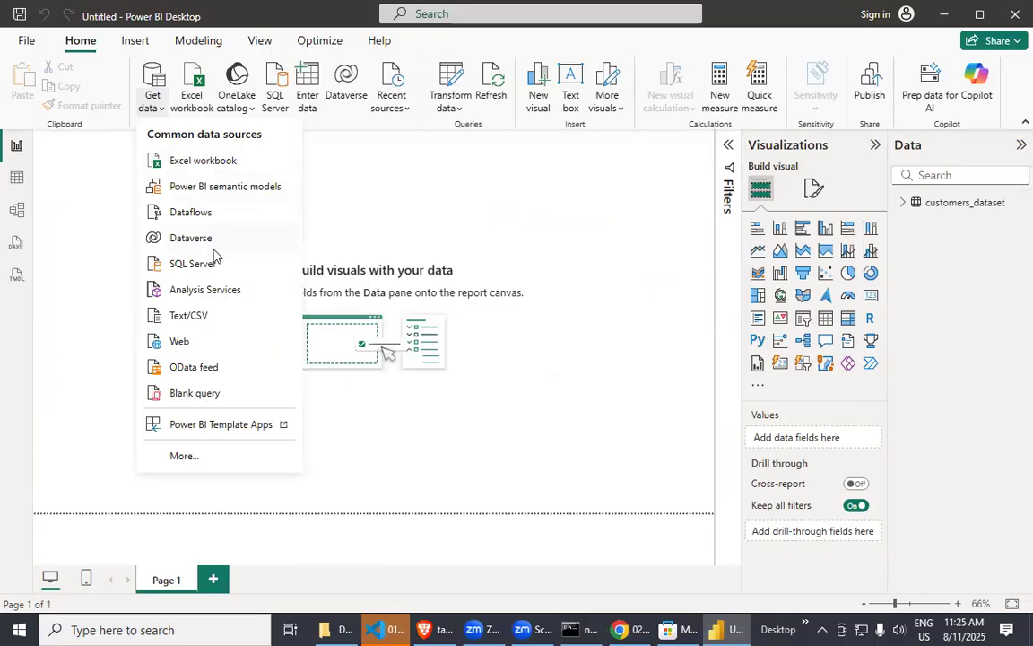
pyautogui.click(198, 321)
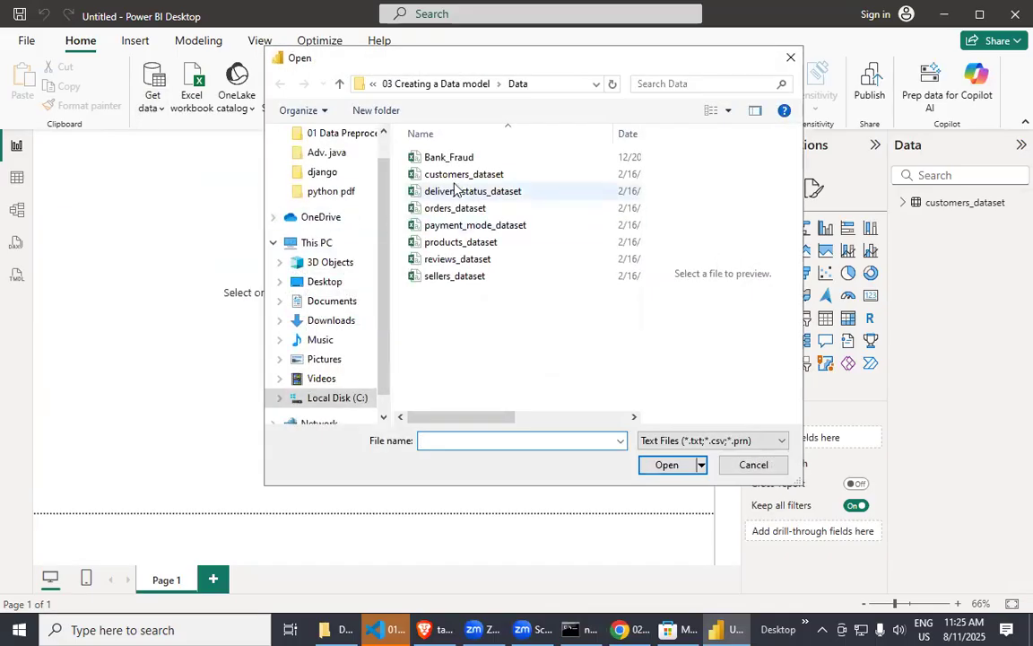
pyautogui.click(465, 192)
pyautogui.click(664, 464)
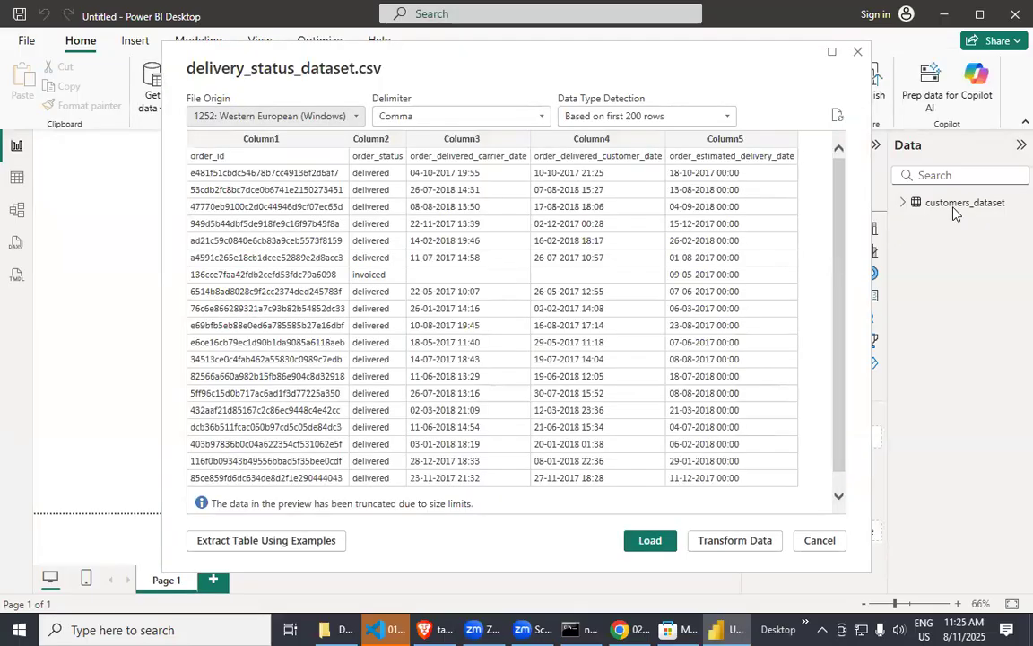
pyautogui.click(650, 541)
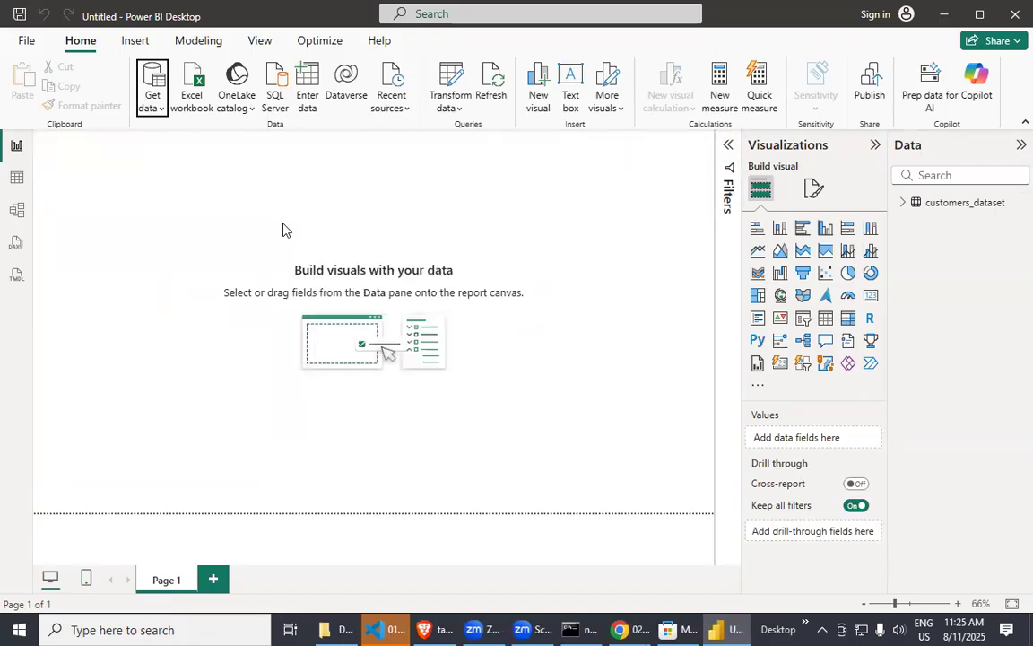
# Import orders_dataset from the Data folder as a Text/CSV source and load it into the report.
pyautogui.click(152, 103)
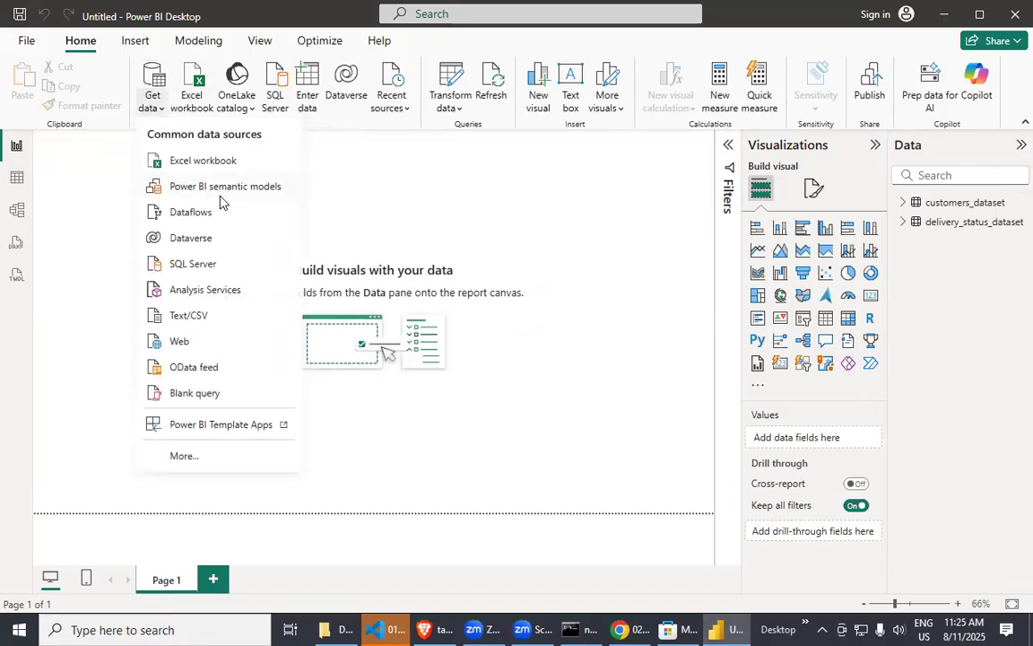
pyautogui.click(201, 324)
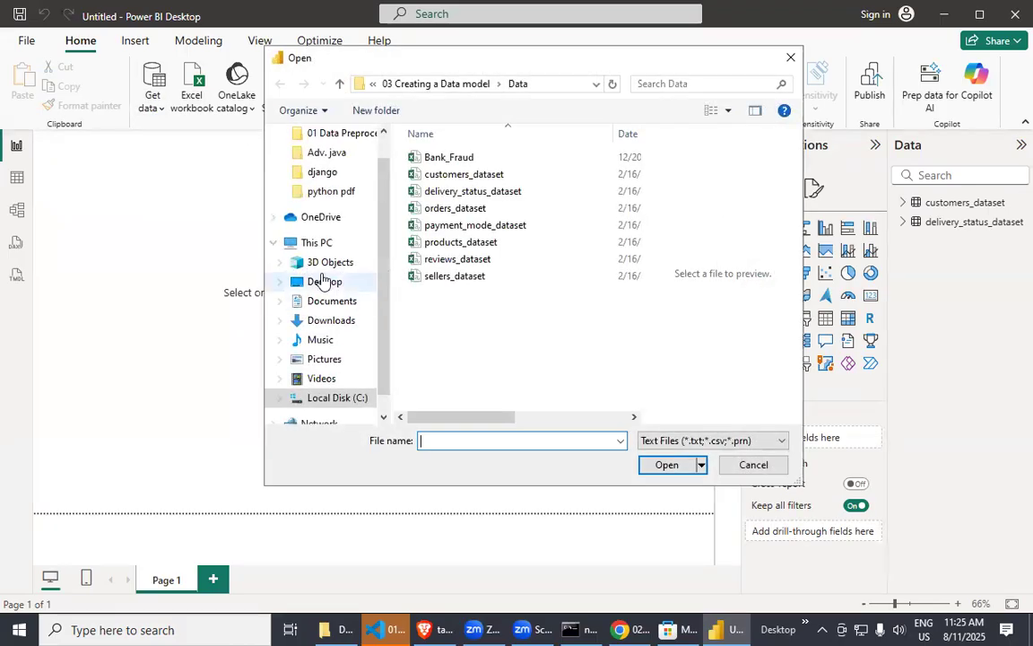
pyautogui.click(462, 208)
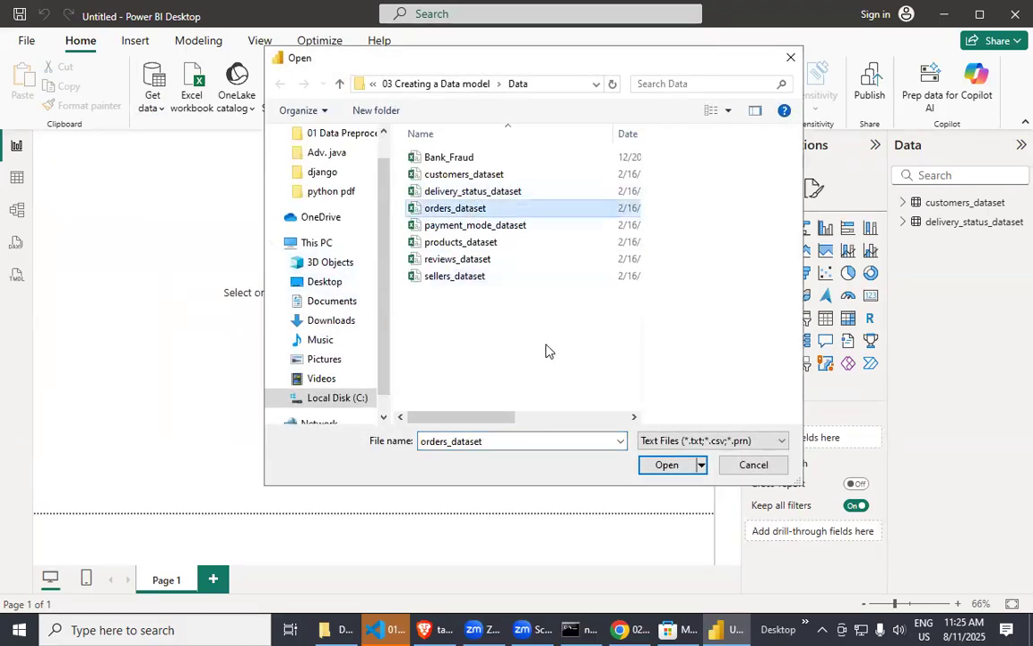
pyautogui.click(641, 458)
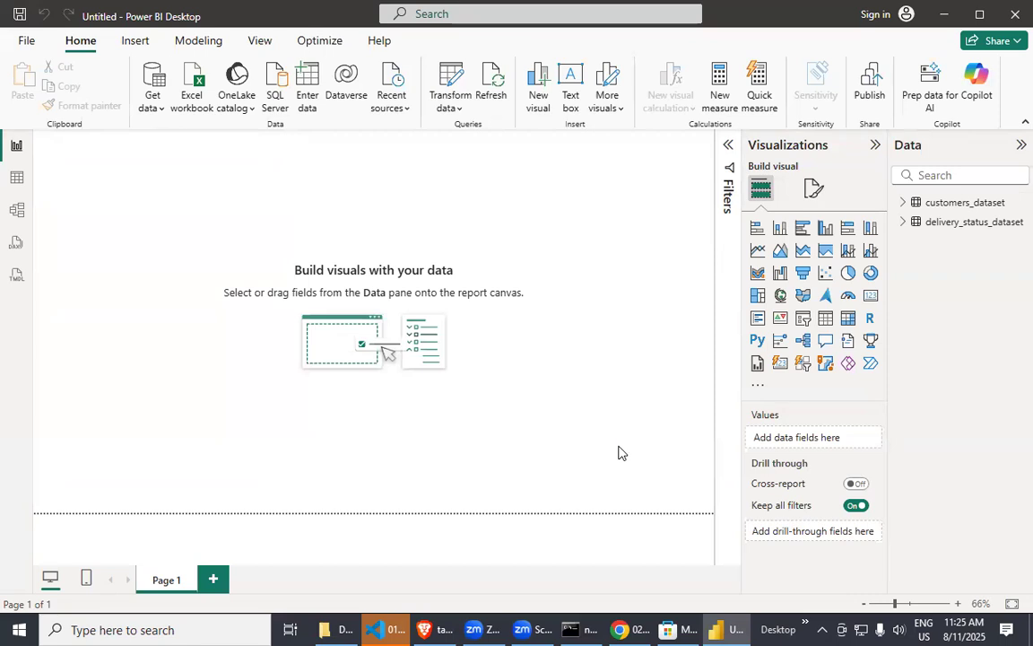
pyautogui.click(642, 542)
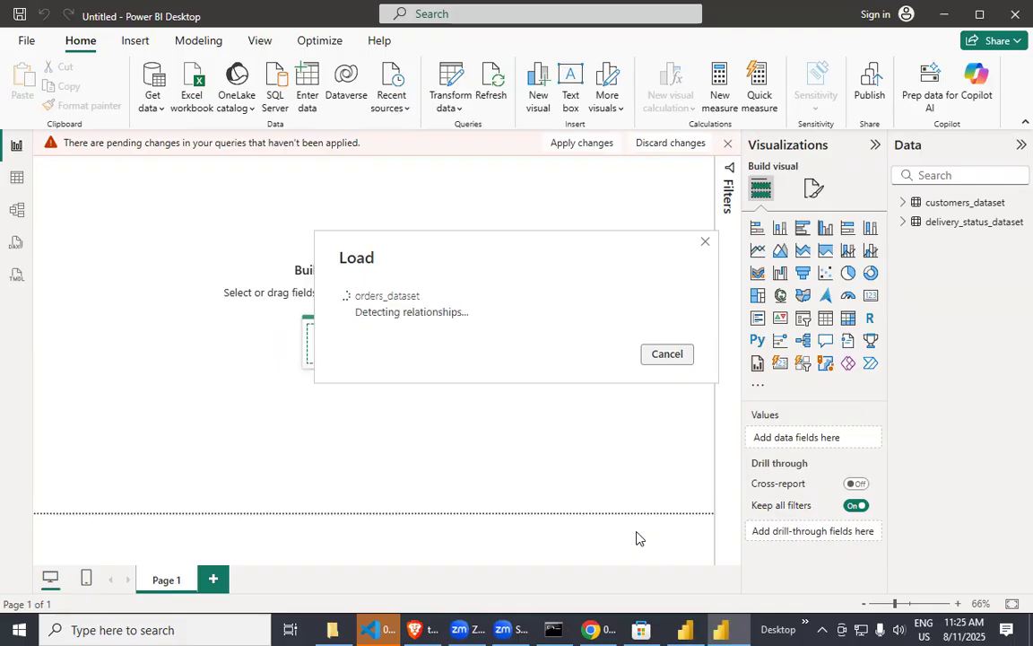
# Import payment_mode_dataset from the Data folder as a Text/CSV source and load it into the report.
pyautogui.click(152, 106)
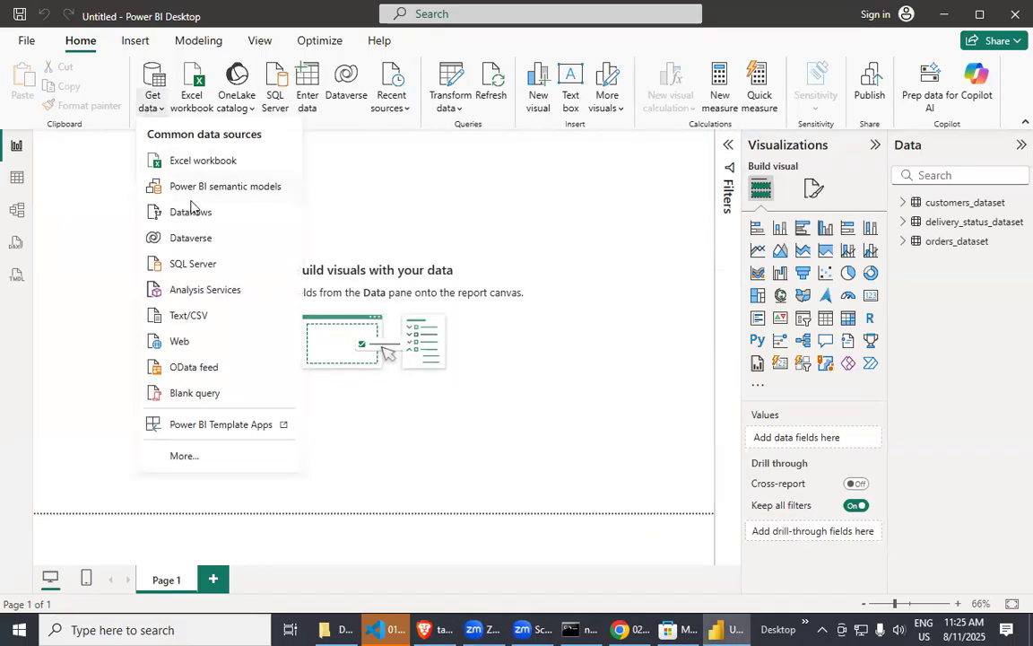
pyautogui.click(190, 316)
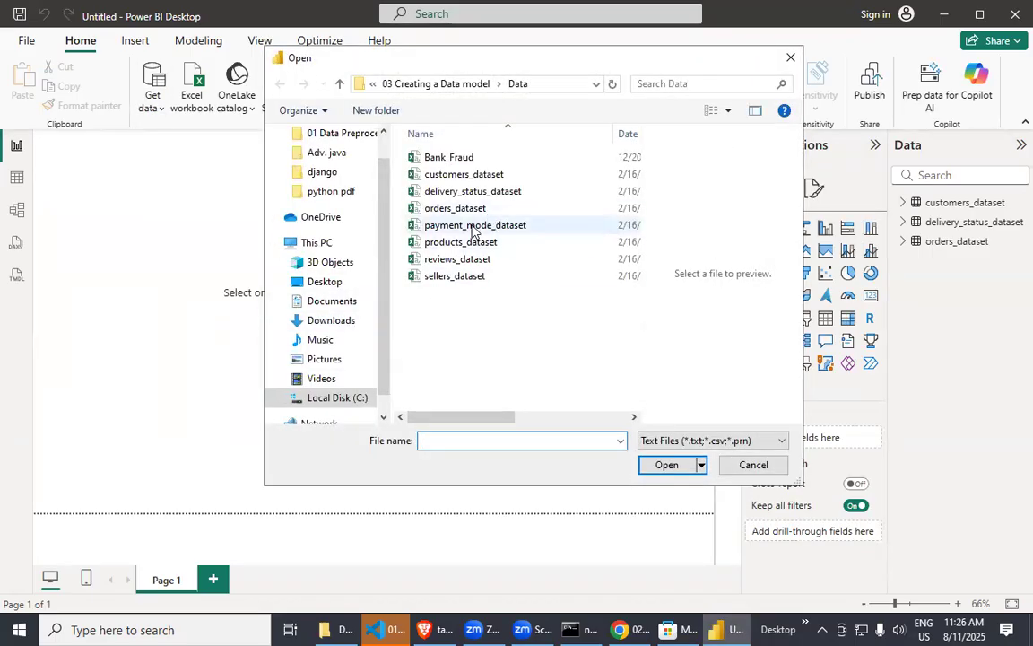
pyautogui.click(468, 228)
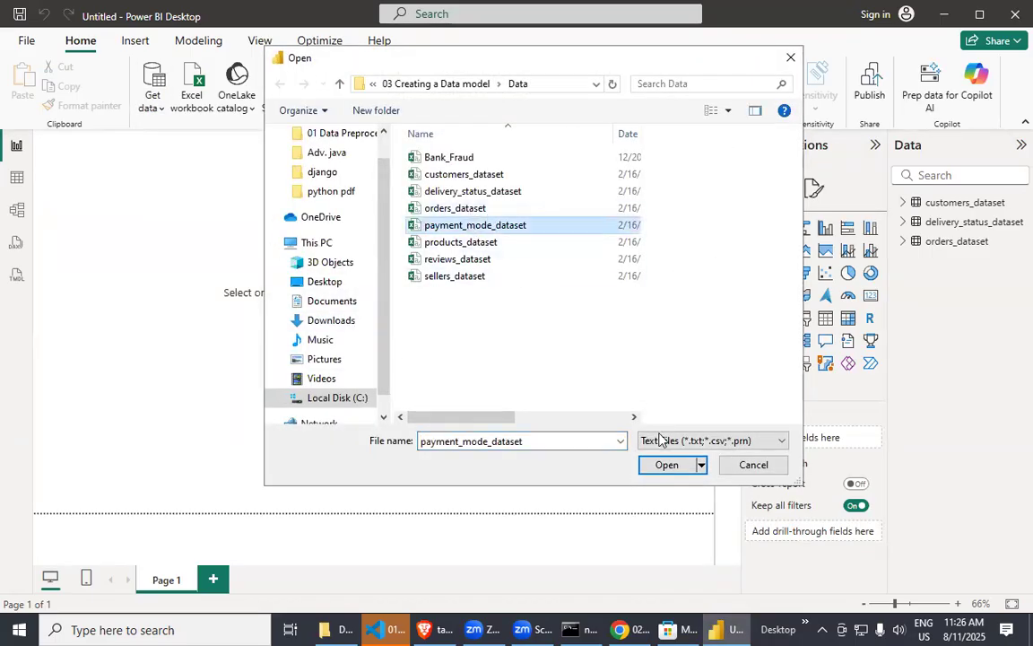
pyautogui.click(666, 465)
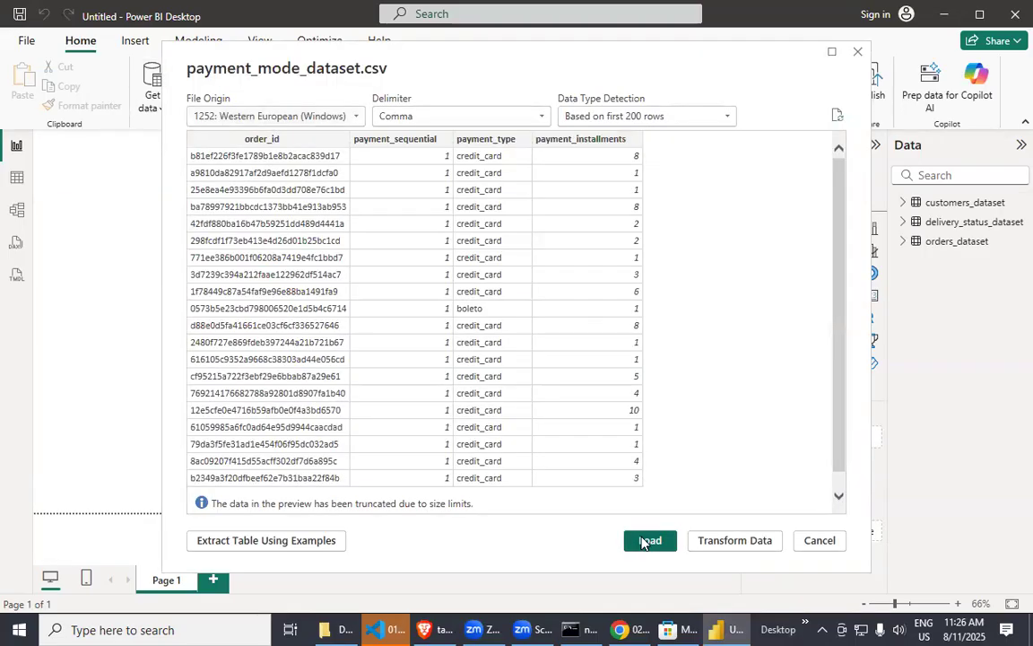
pyautogui.click(648, 541)
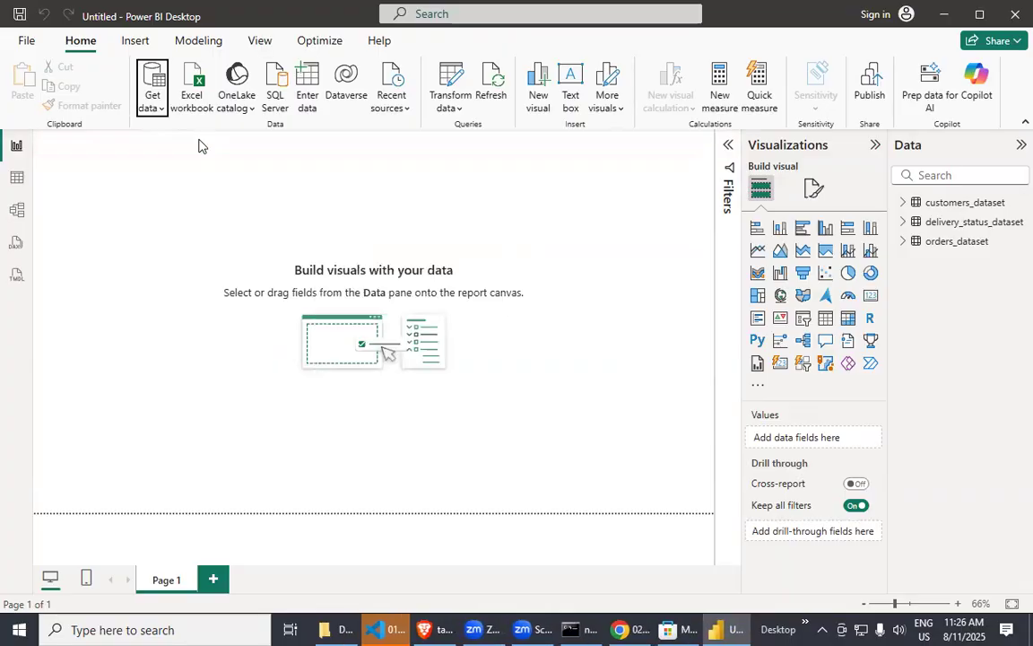
# Import products_dataset from the Data folder as a Text/CSV source and load it into the report.
pyautogui.click(153, 108)
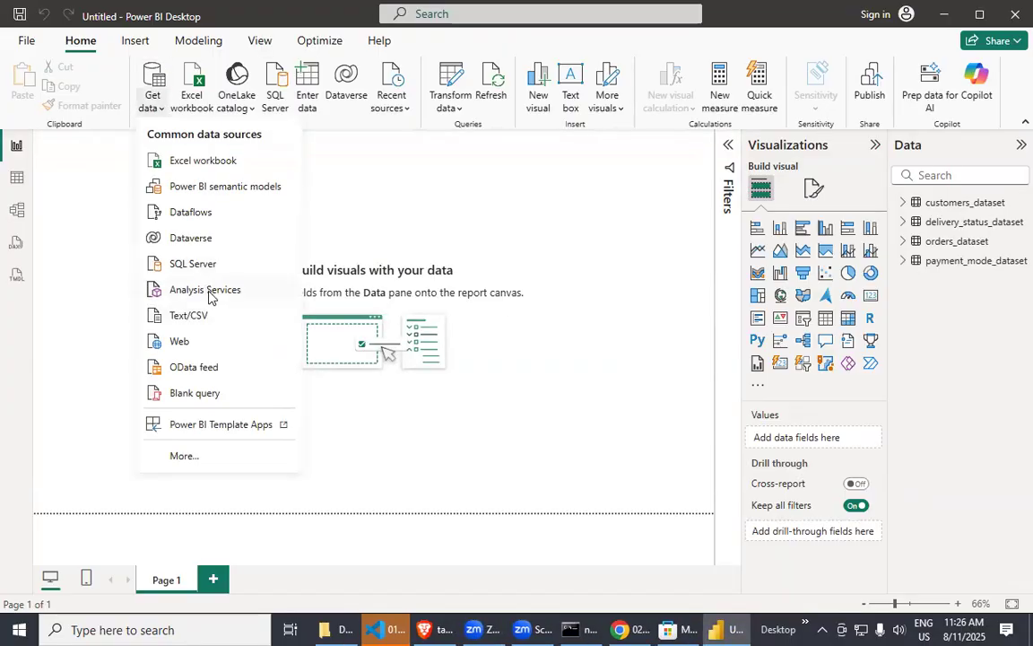
pyautogui.click(209, 316)
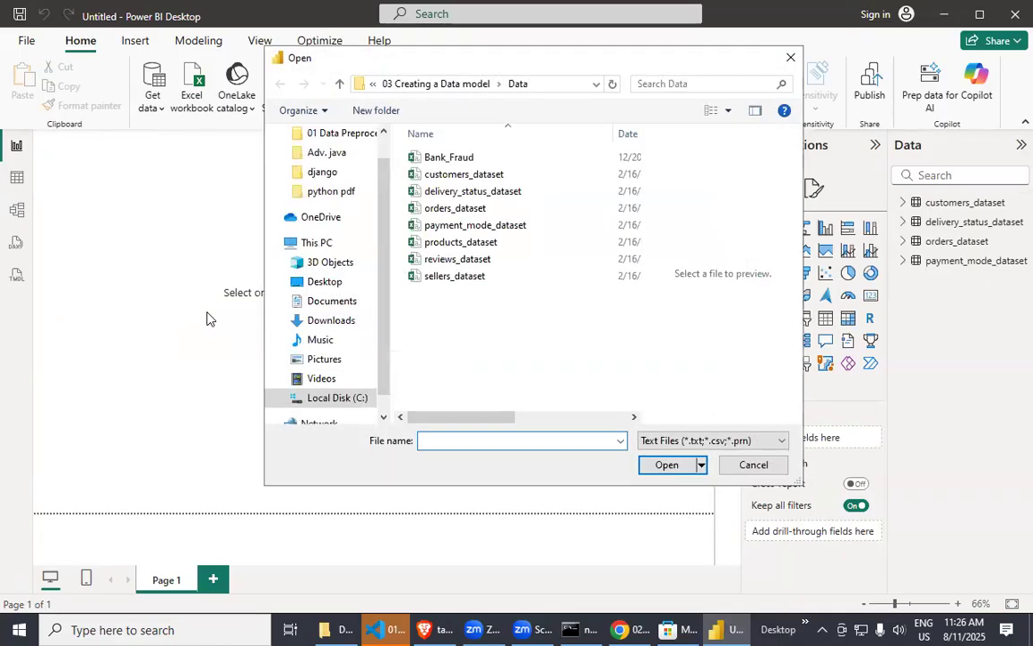
pyautogui.click(453, 243)
pyautogui.click(666, 465)
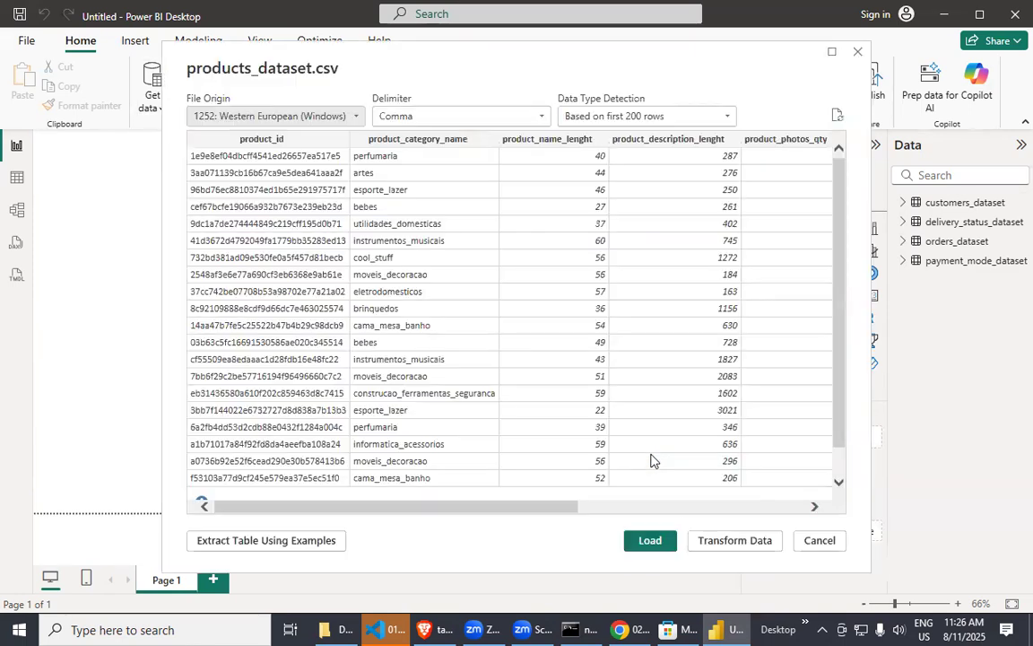
pyautogui.click(652, 544)
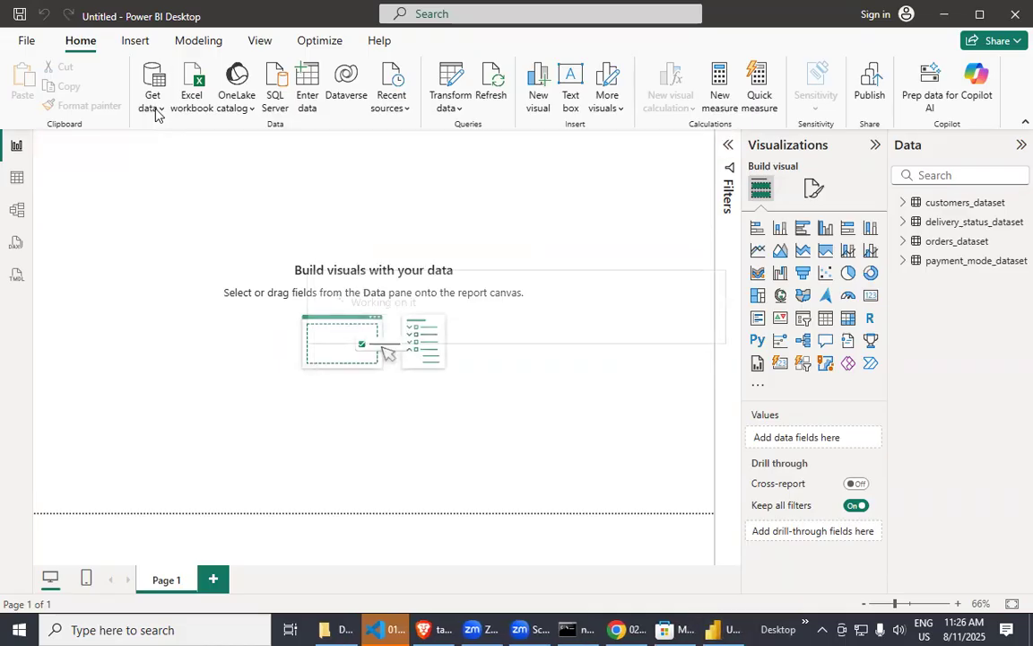
# Import reviews_dataset from the Data folder as a Text/CSV source and load it into the report.
pyautogui.click(156, 112)
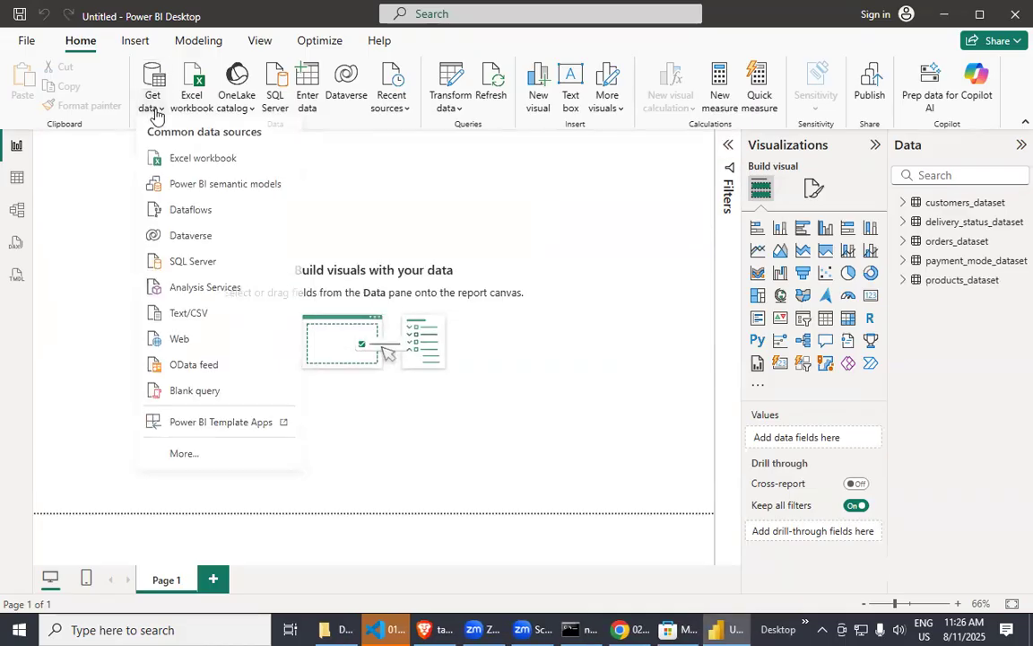
pyautogui.click(203, 319)
pyautogui.click(439, 259)
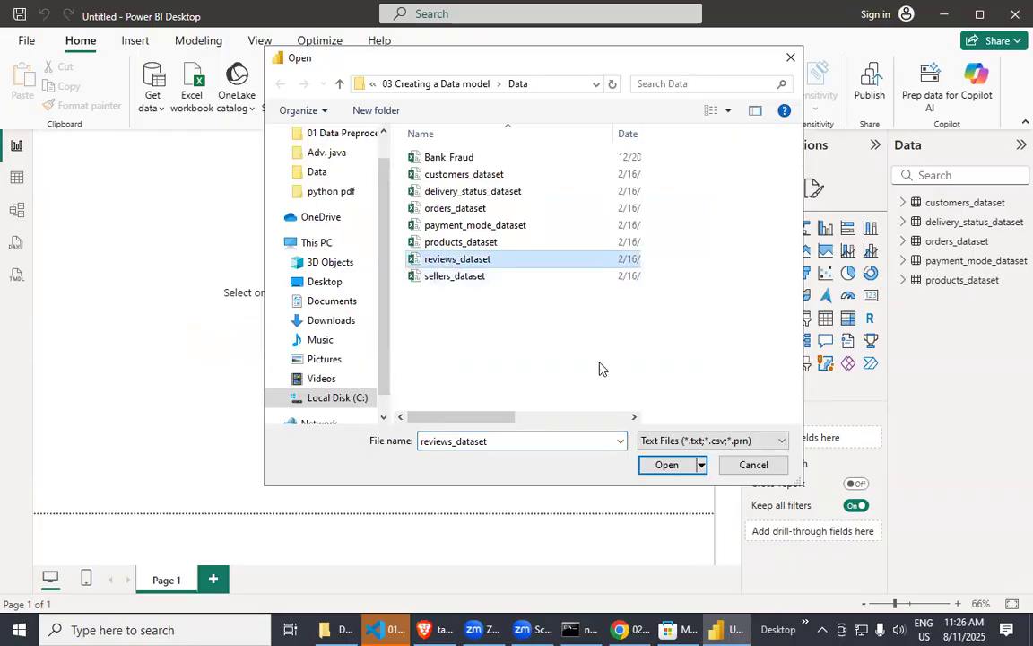
pyautogui.click(671, 466)
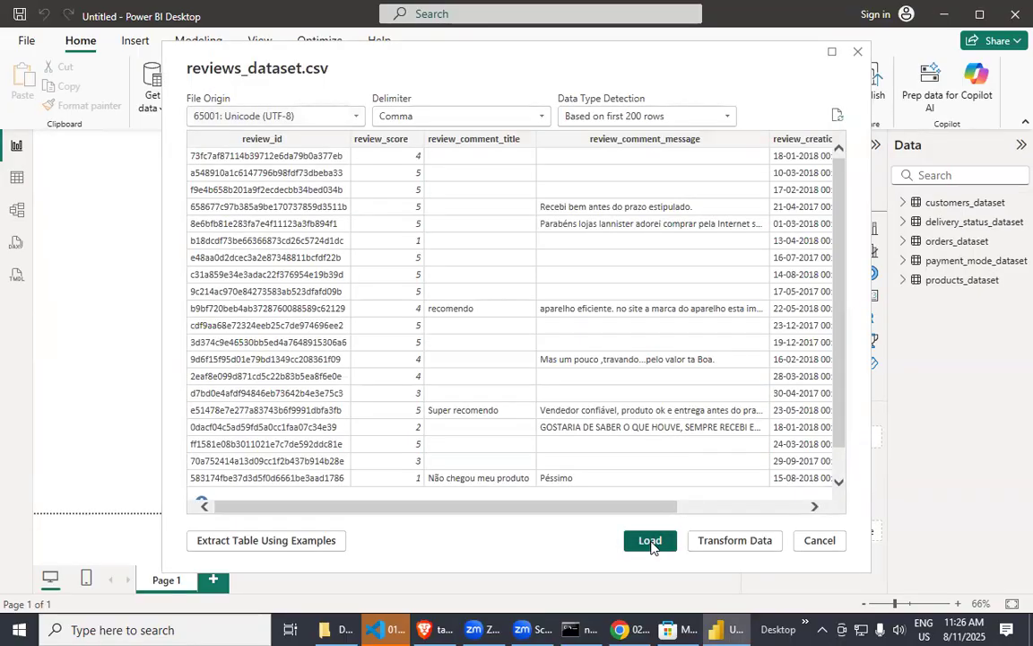
pyautogui.click(651, 541)
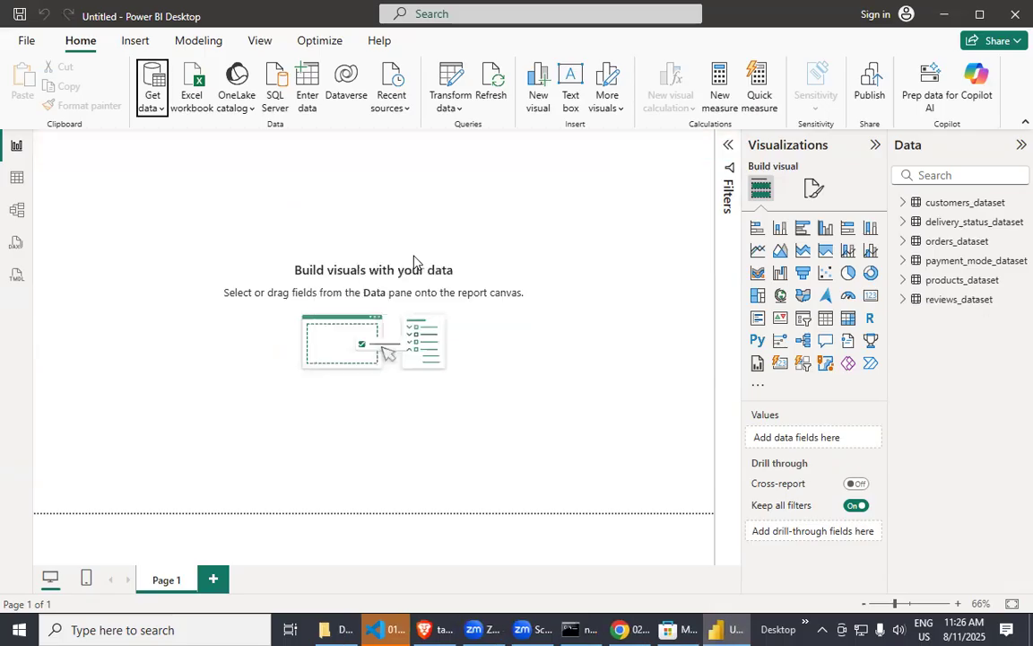
pyautogui.click(161, 109)
pyautogui.click(214, 161)
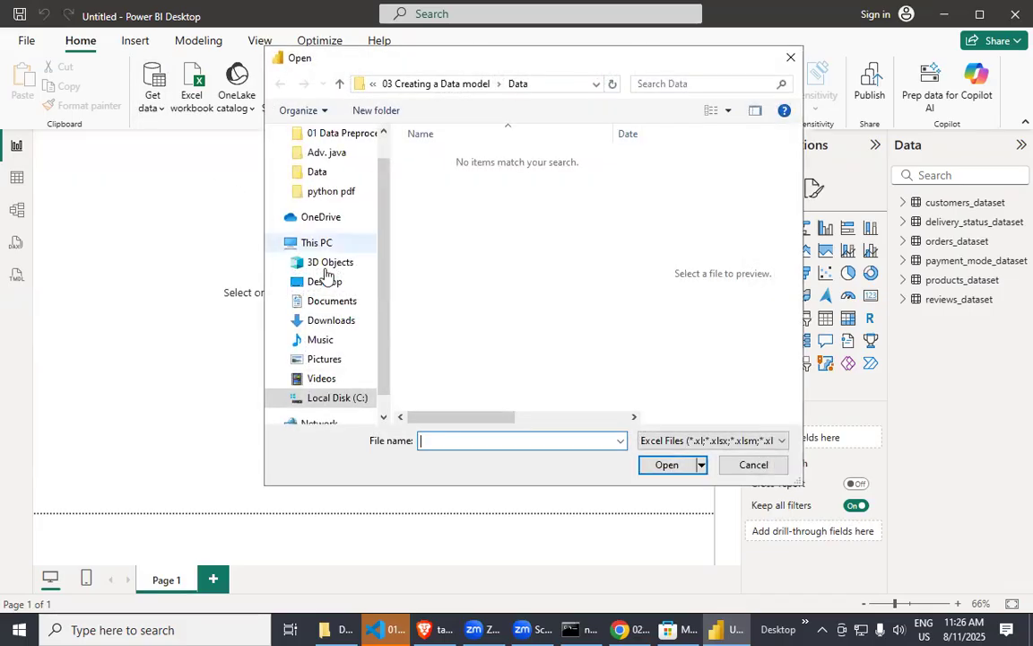
pyautogui.click(791, 58)
# Import sellers_dataset from the Data folder as a Text/CSV source and load it into the report.
pyautogui.click(155, 106)
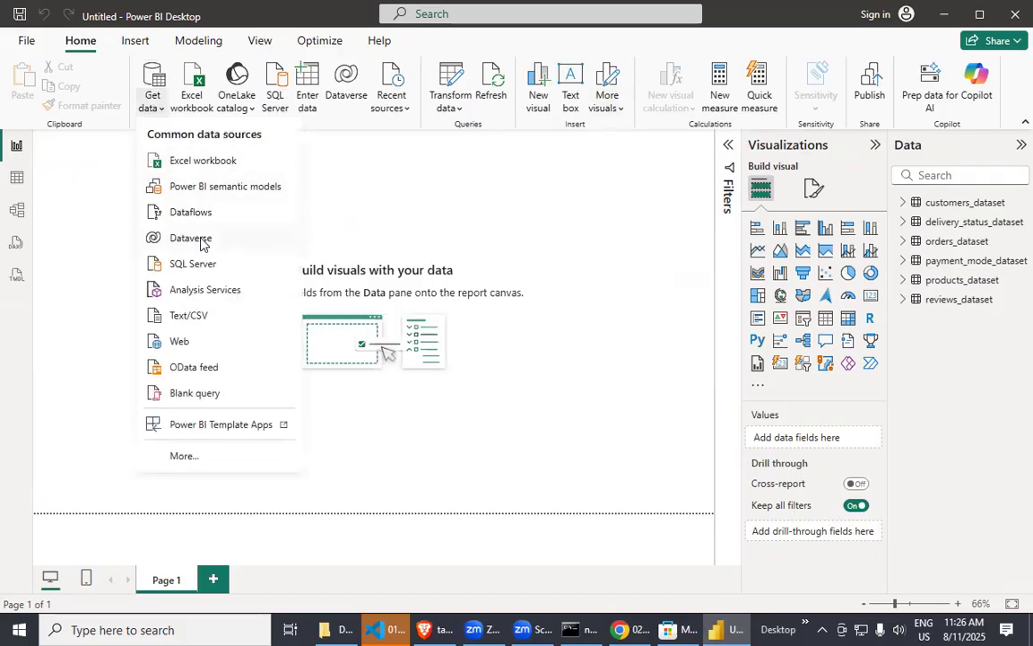
pyautogui.click(199, 317)
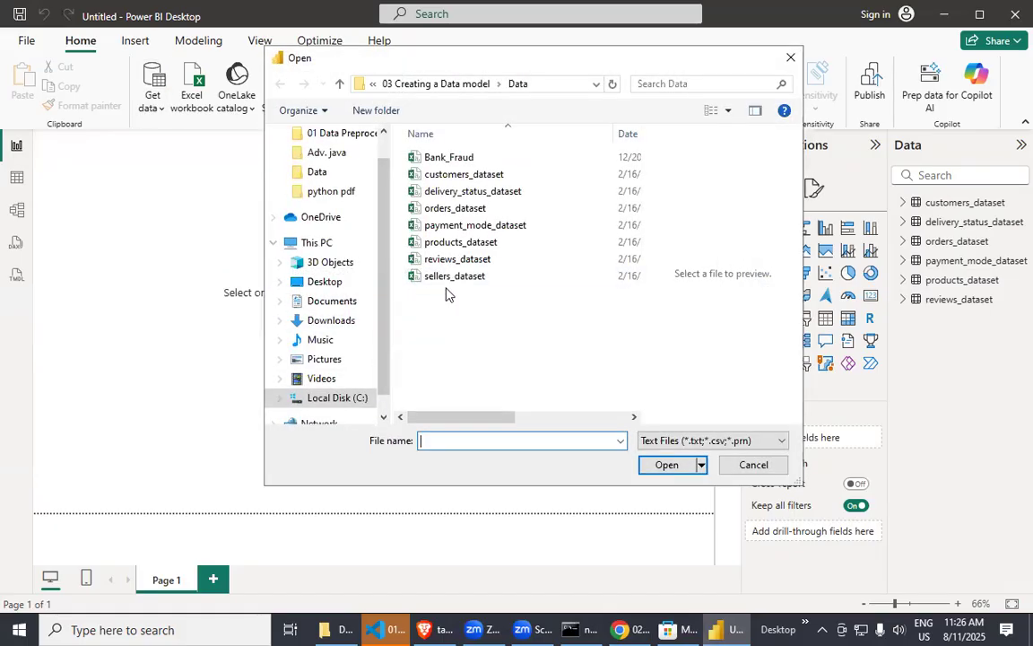
pyautogui.click(454, 276)
pyautogui.click(686, 463)
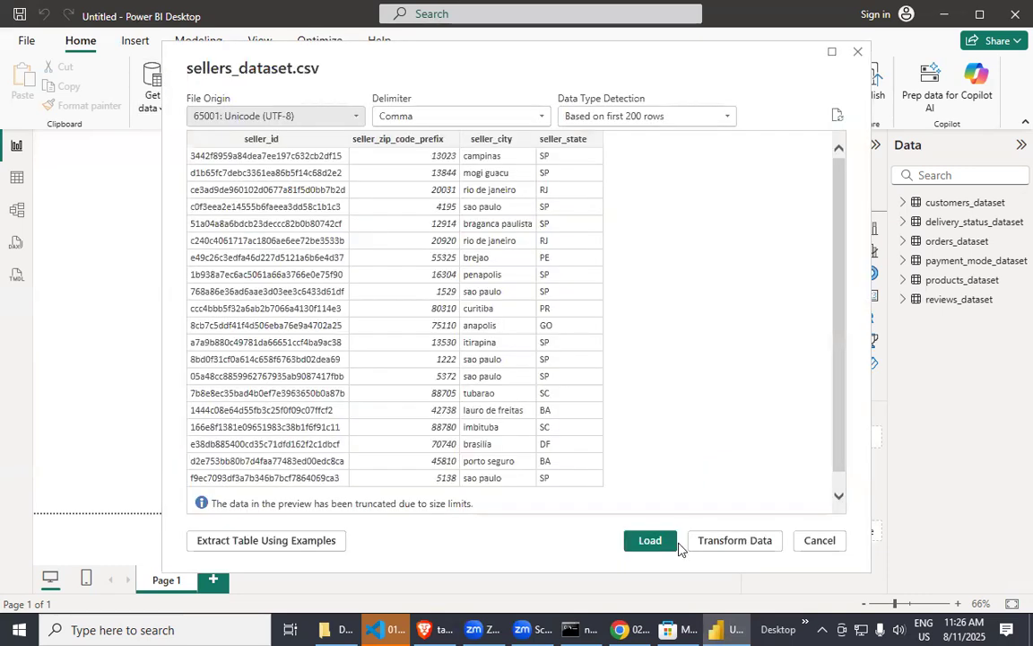
pyautogui.click(651, 541)
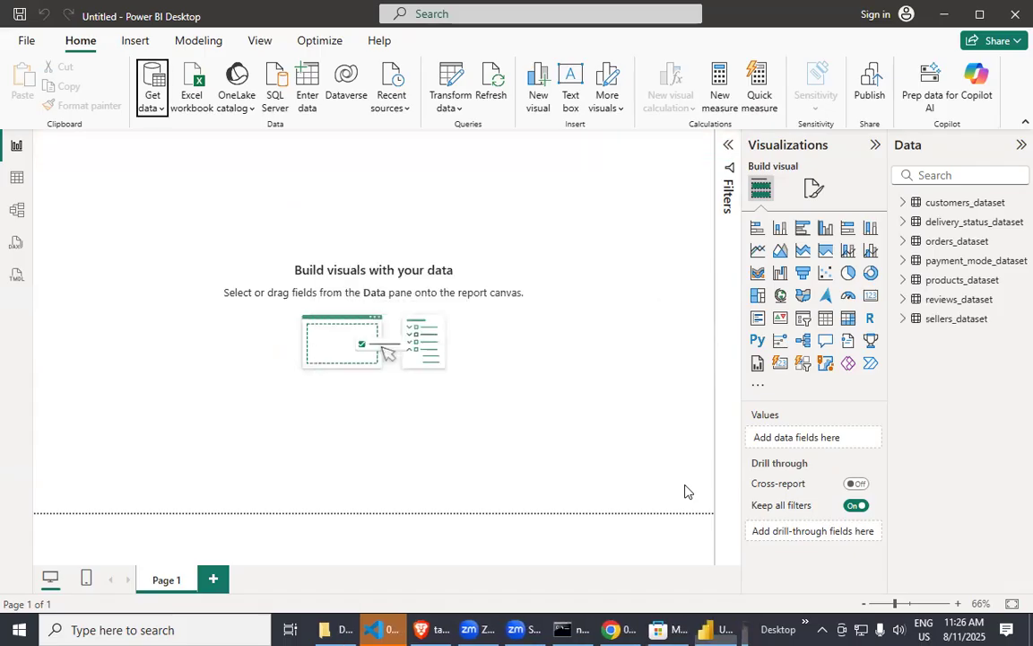
# Show the data model diagram and narrow the Properties pane to give the canvas more room.
pyautogui.click(17, 211)
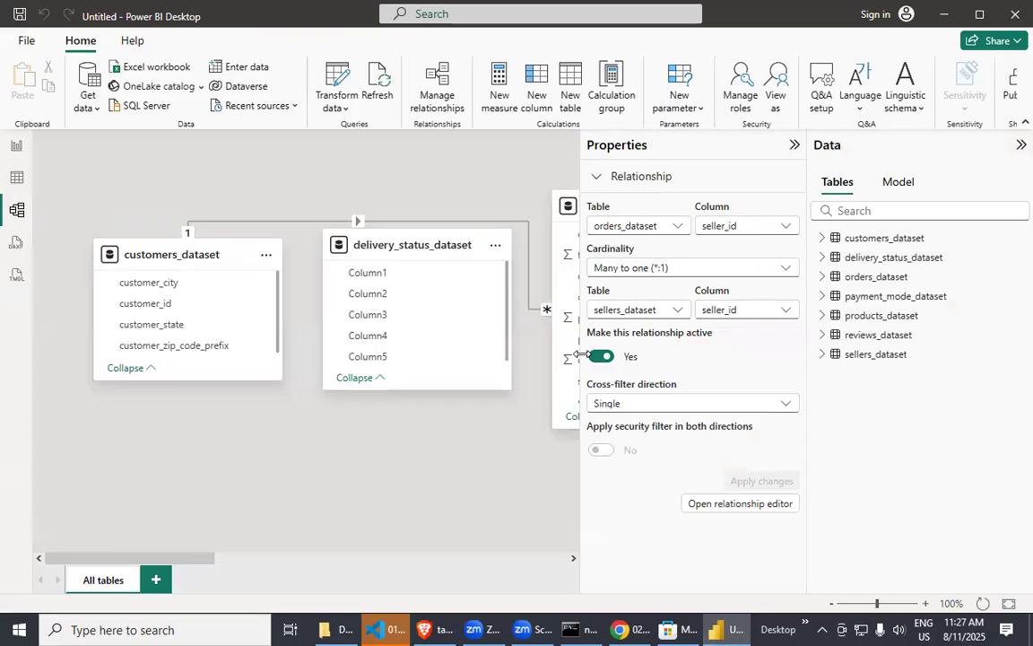
pyautogui.moveTo(580, 354); pyautogui.dragTo(661, 356)
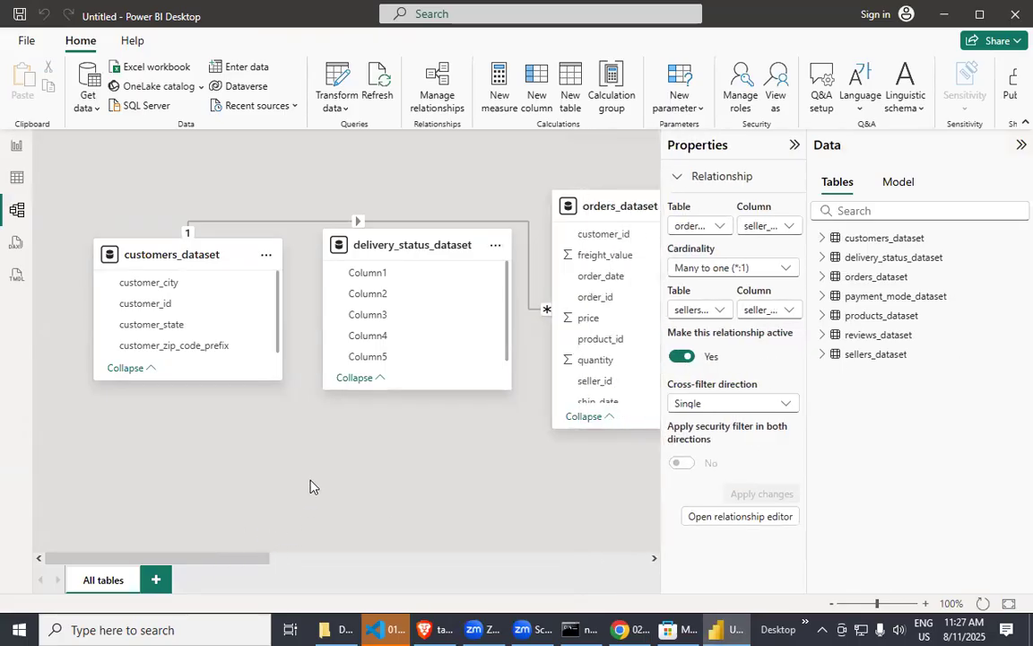
pyautogui.scroll(-4, 300, 428)
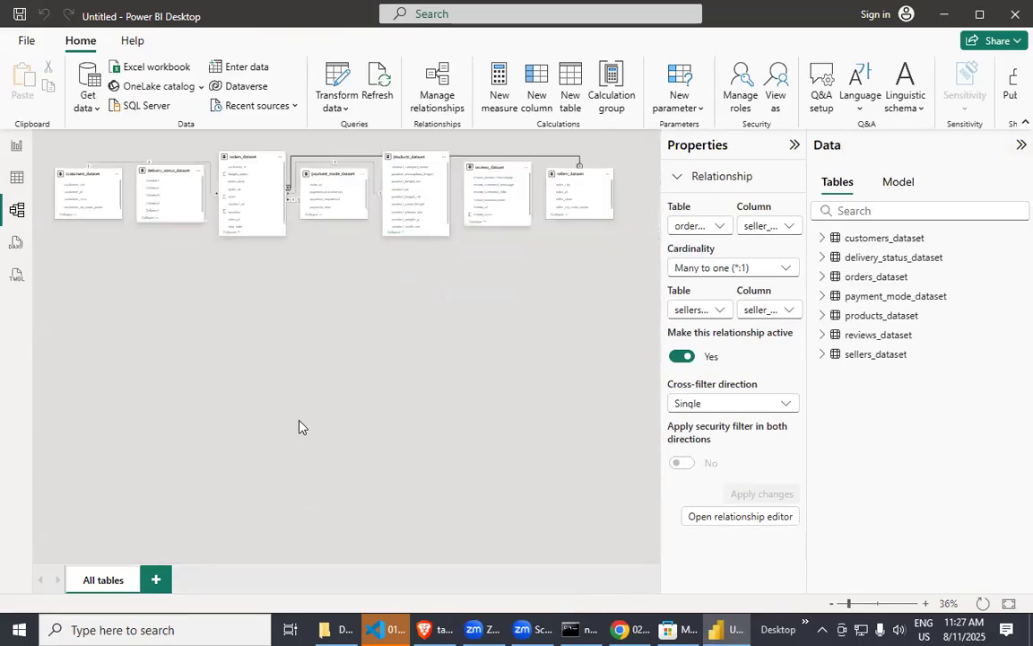
pyautogui.scroll(-3, 301, 428)
# Move orders_dataset and products_dataset closer to customers_dataset, and place delivery_status_dataset and payment_mode_dataset below that row.
pyautogui.click(155, 190)
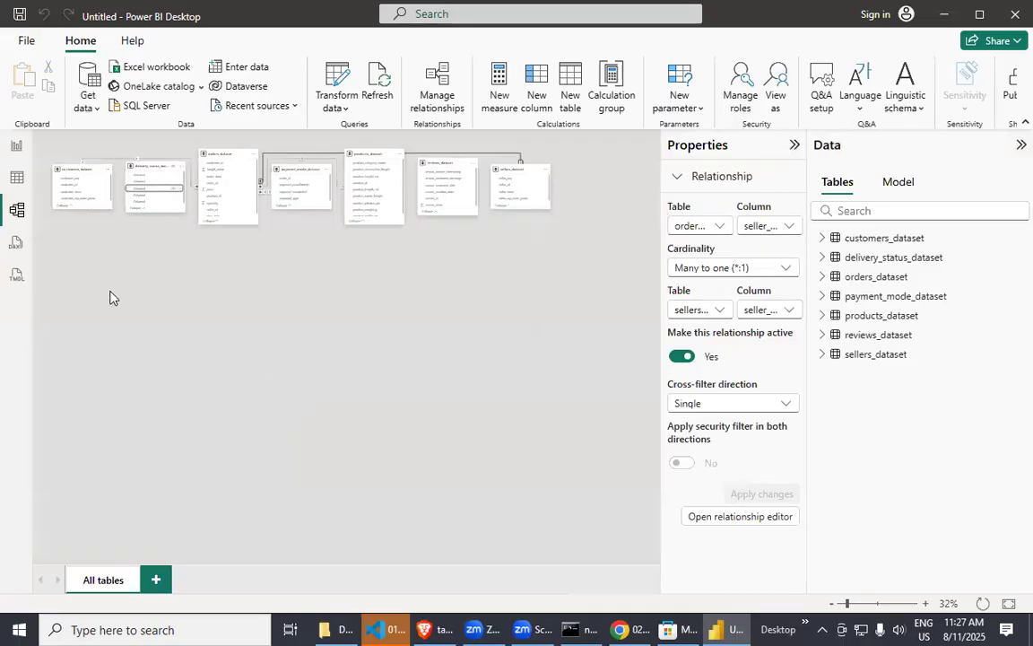
pyautogui.scroll(3, 191, 346)
pyautogui.moveTo(146, 204); pyautogui.dragTo(111, 342)
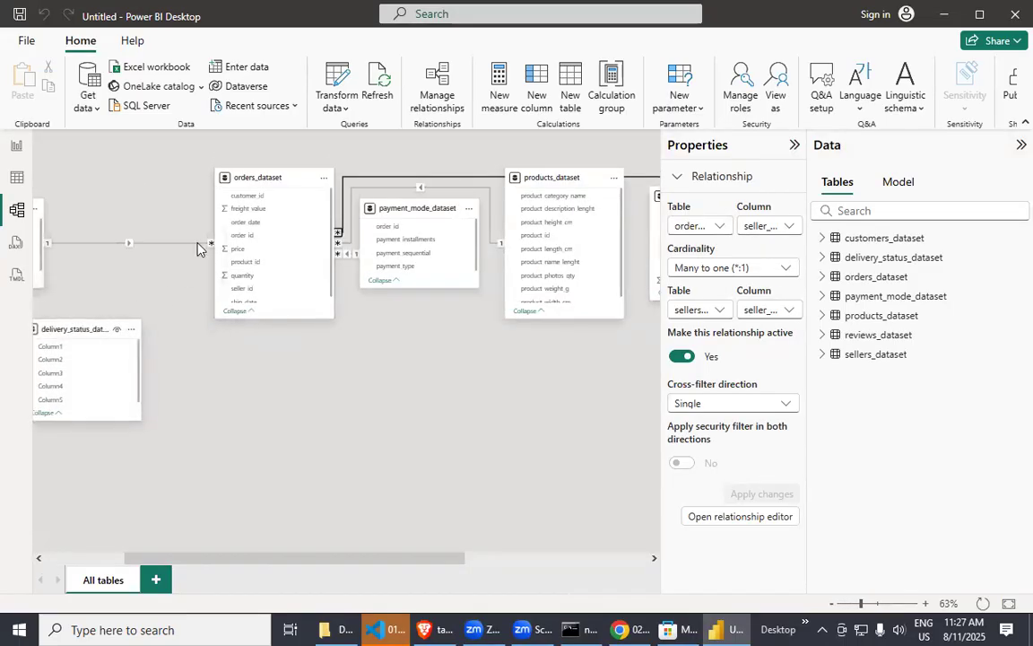
pyautogui.click(252, 188)
pyautogui.moveTo(253, 188); pyautogui.dragTo(97, 161)
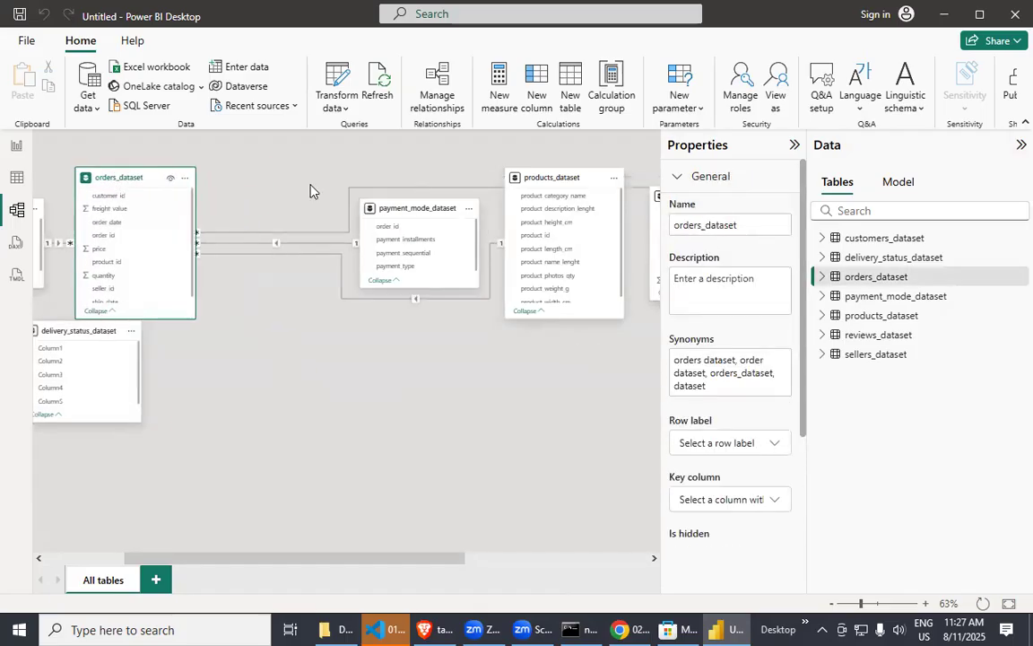
pyautogui.moveTo(384, 209); pyautogui.dragTo(306, 355)
pyautogui.moveTo(529, 176); pyautogui.dragTo(321, 152)
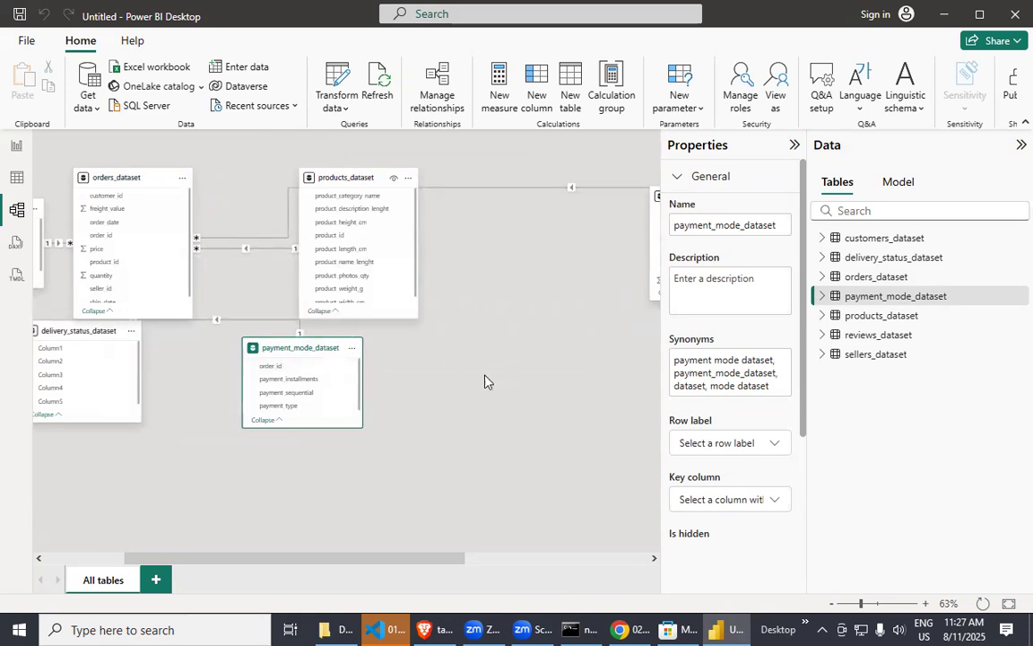
# Move reviews_dataset and sellers_dataset side by side beneath the other tables in the model diagram.
pyautogui.scroll(-3, 462, 367)
pyautogui.moveTo(600, 172); pyautogui.dragTo(221, 393)
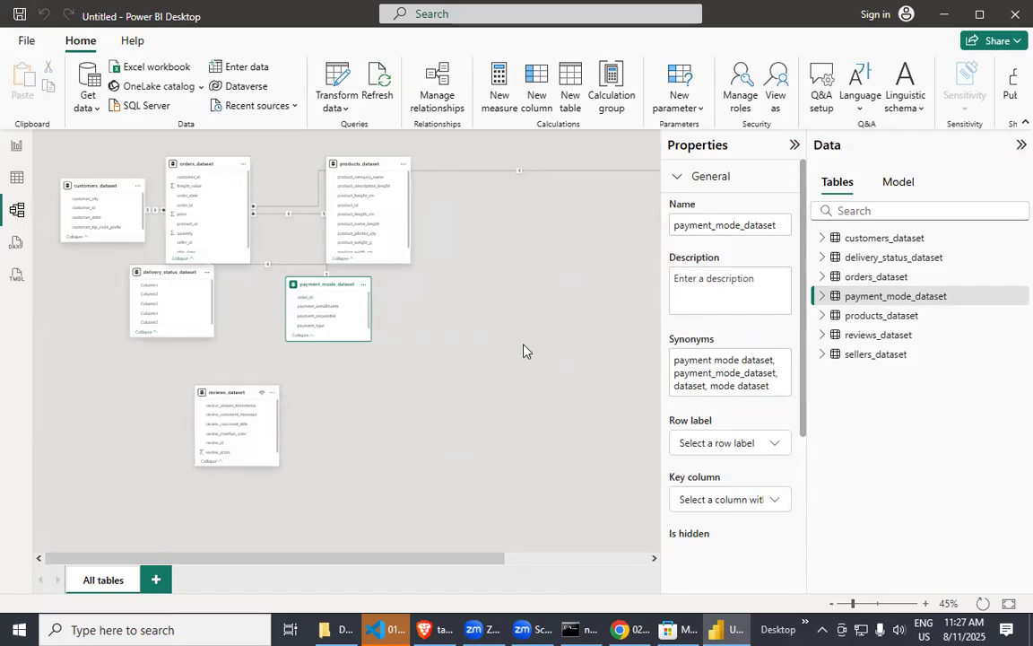
pyautogui.click(564, 213)
pyautogui.scroll(-2, 591, 252)
pyautogui.scroll(-2, 591, 252)
pyautogui.moveTo(413, 179); pyautogui.dragTo(52, 227)
pyautogui.moveTo(418, 163); pyautogui.dragTo(58, 271)
pyautogui.scroll(5, 212, 352)
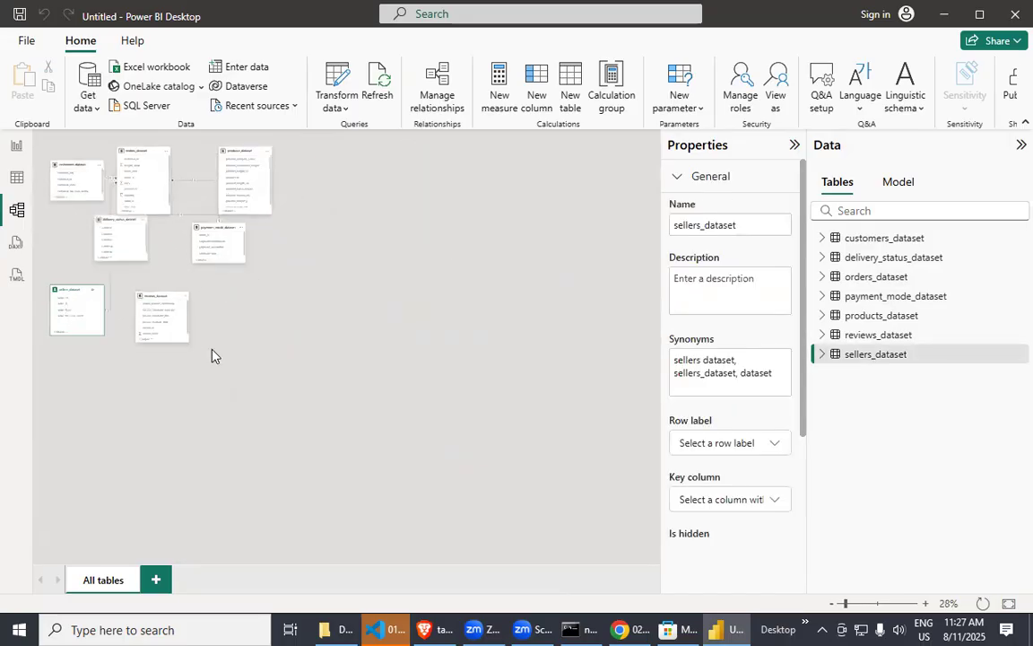
pyautogui.scroll(-1, 330, 336)
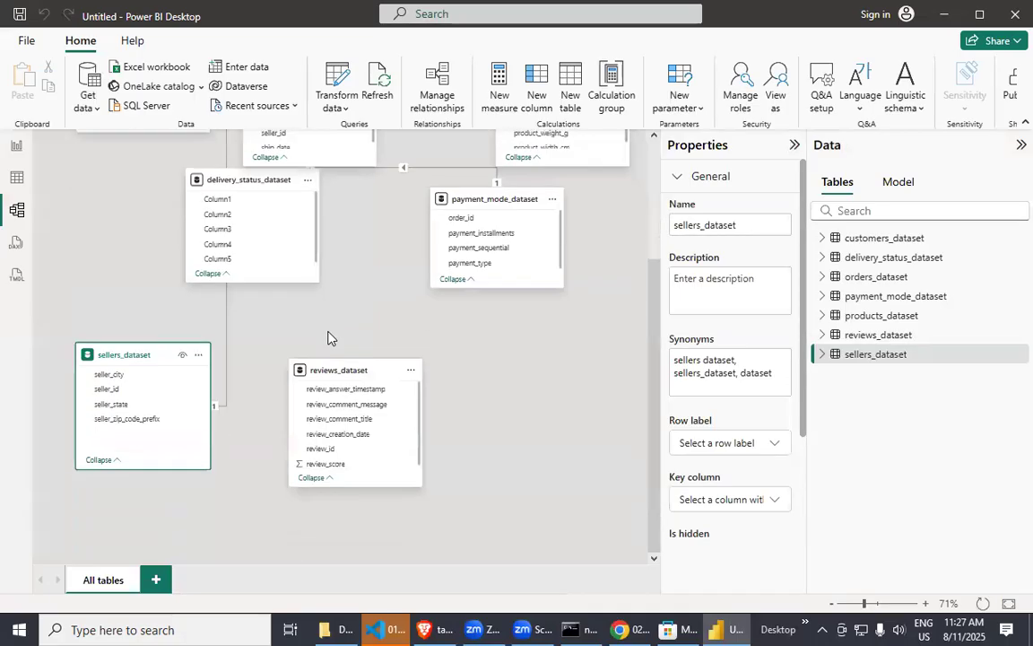
# Reposition orders_dataset midway between customers_dataset and products_dataset in the model diagram.
pyautogui.scroll(3, 329, 337)
pyautogui.moveTo(299, 184); pyautogui.dragTo(377, 184)
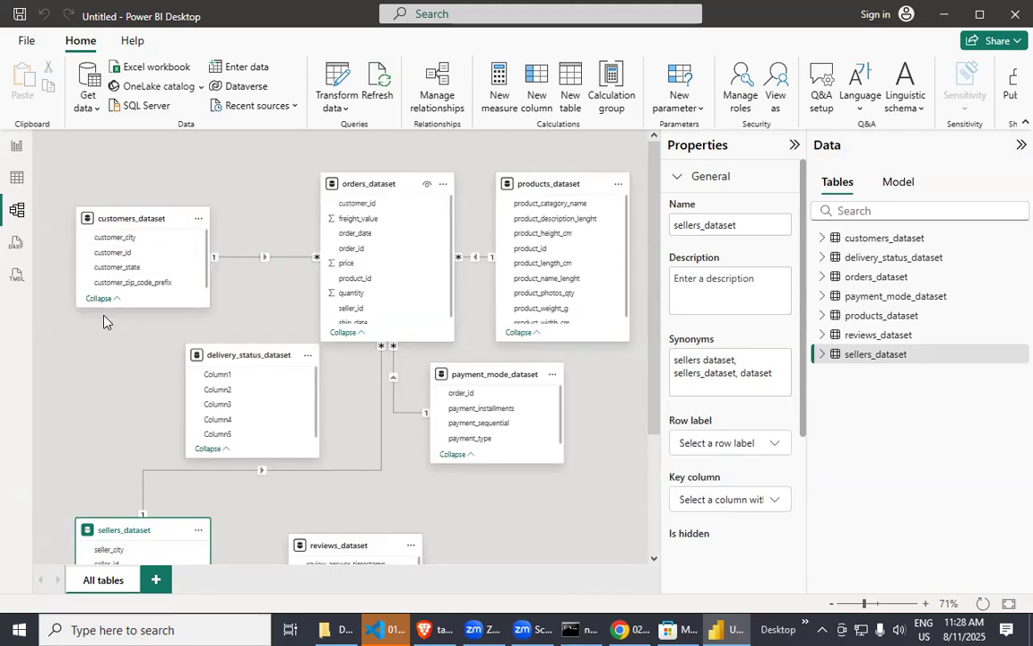
pyautogui.rightClick(318, 259)
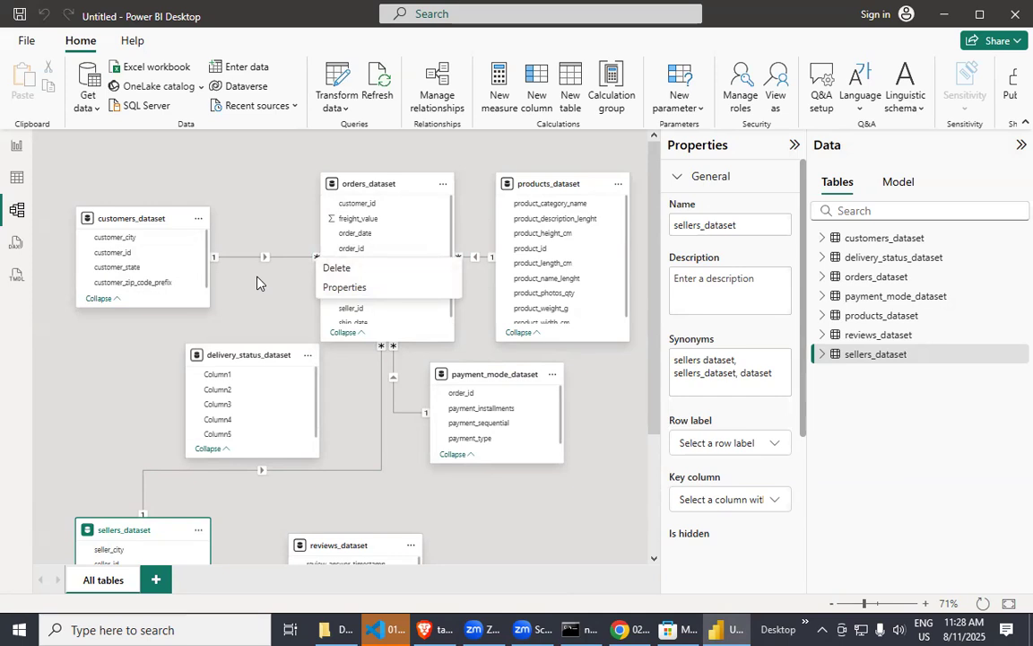
pyautogui.click(231, 248)
# Open the relationship manager and autodetect missing relationships between the tables.
pyautogui.click(438, 97)
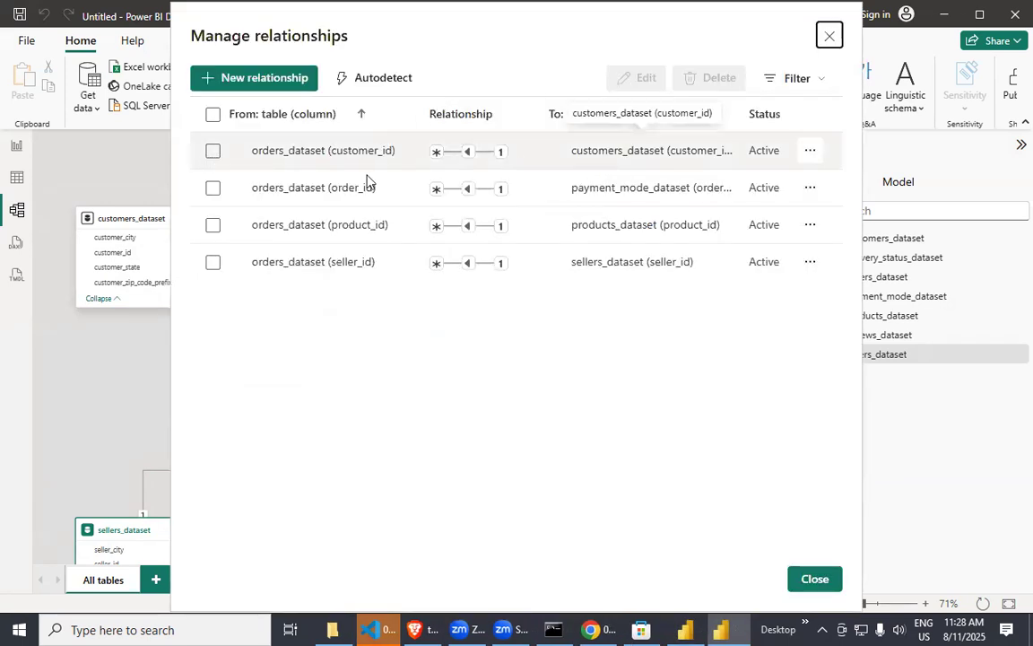
pyautogui.click(393, 89)
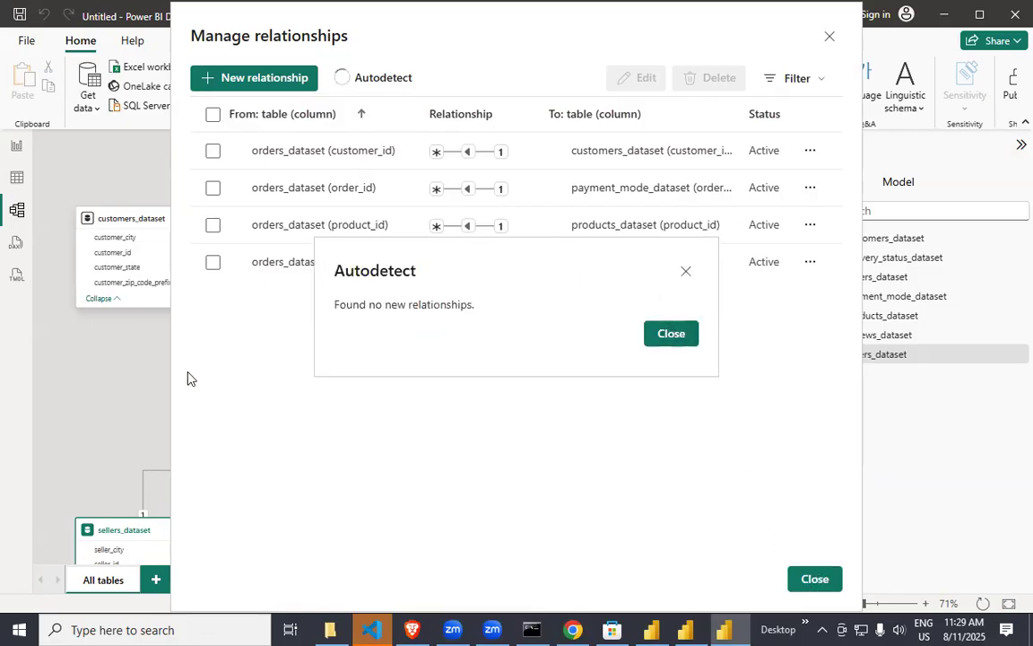
pyautogui.click(671, 335)
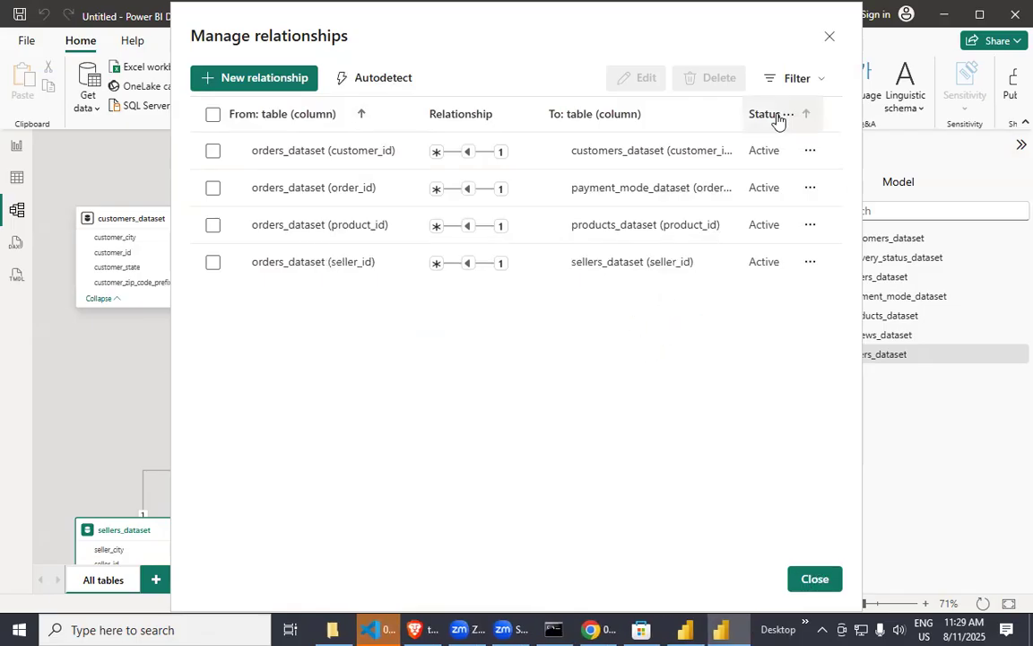
pyautogui.click(829, 40)
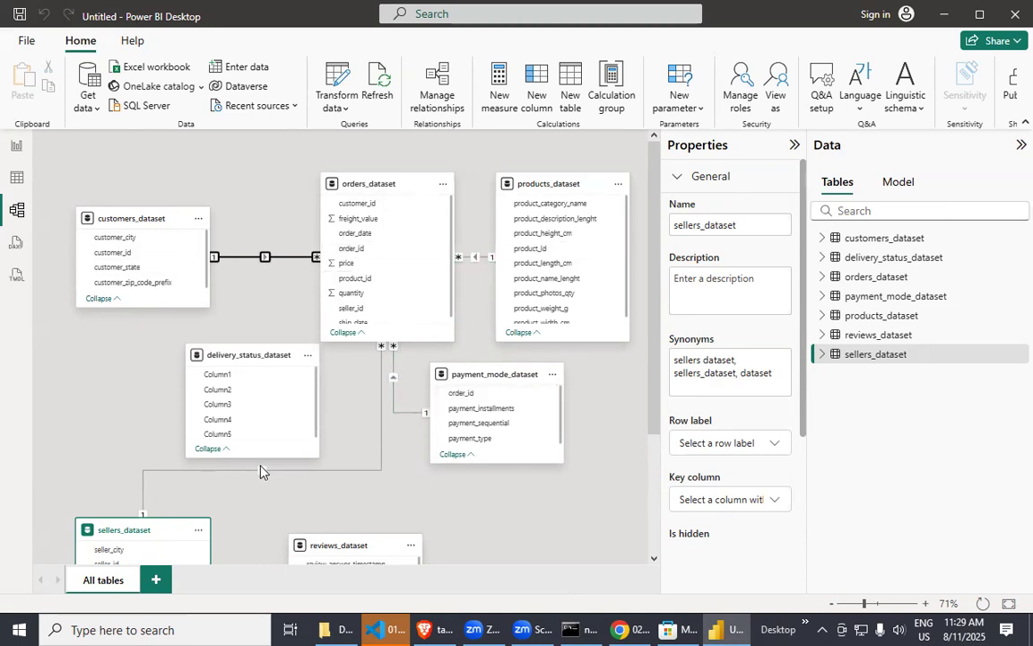
# Move delivery_status_dataset up between customers_dataset and orders_dataset in the model diagram.
pyautogui.scroll(-3, 323, 546)
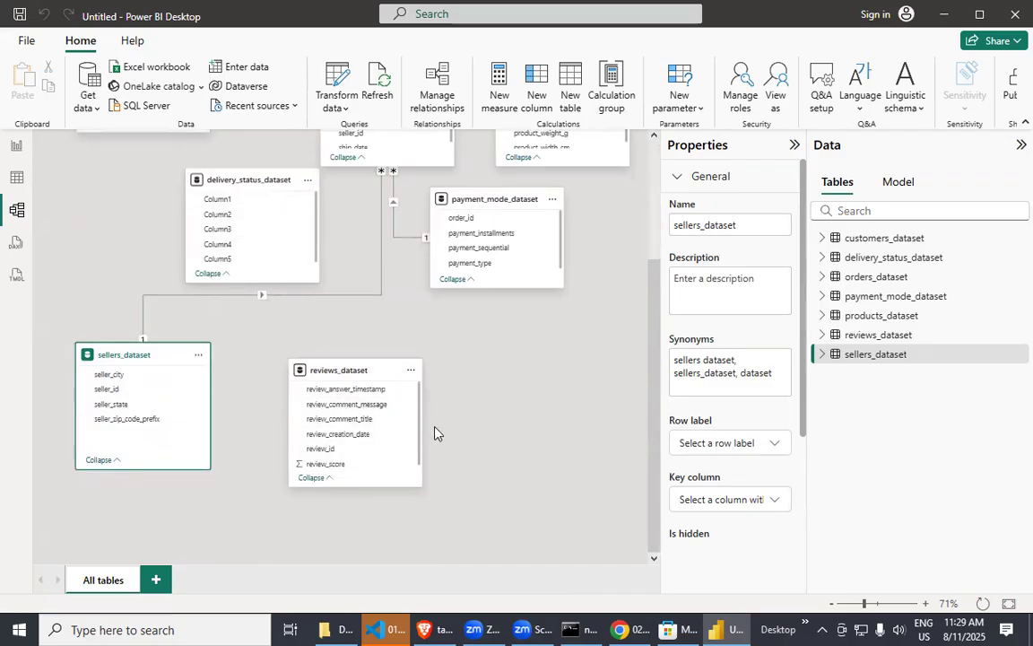
pyautogui.scroll(3, 323, 370)
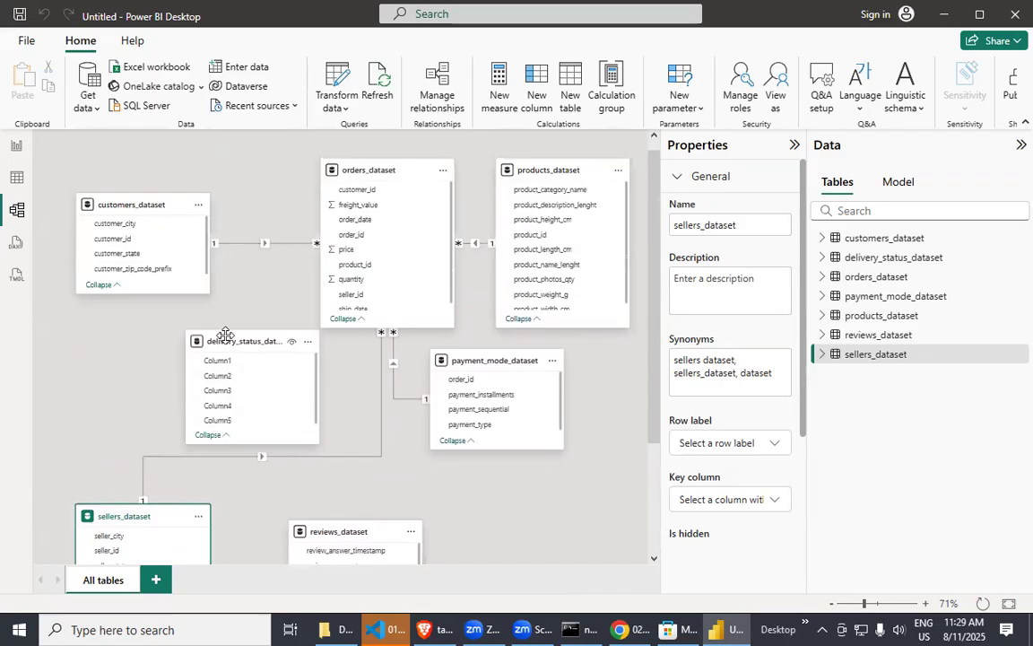
pyautogui.moveTo(225, 333); pyautogui.dragTo(230, 237)
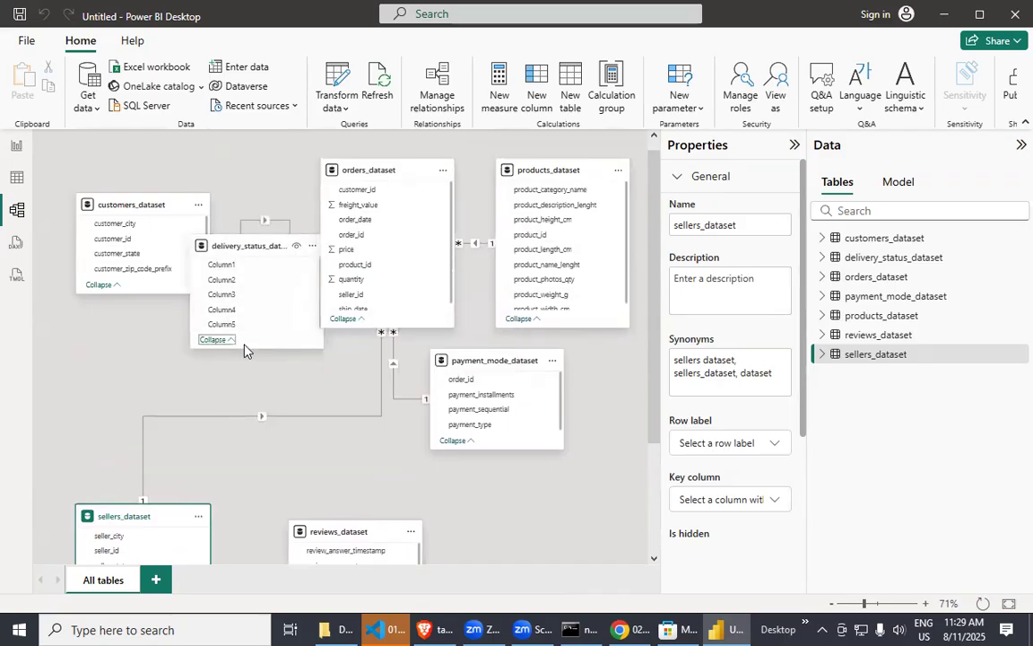
pyautogui.scroll(-3, 224, 341)
# Examine the rows and columns of the orders, delivery status and payment mode tables in Table view.
pyautogui.click(16, 177)
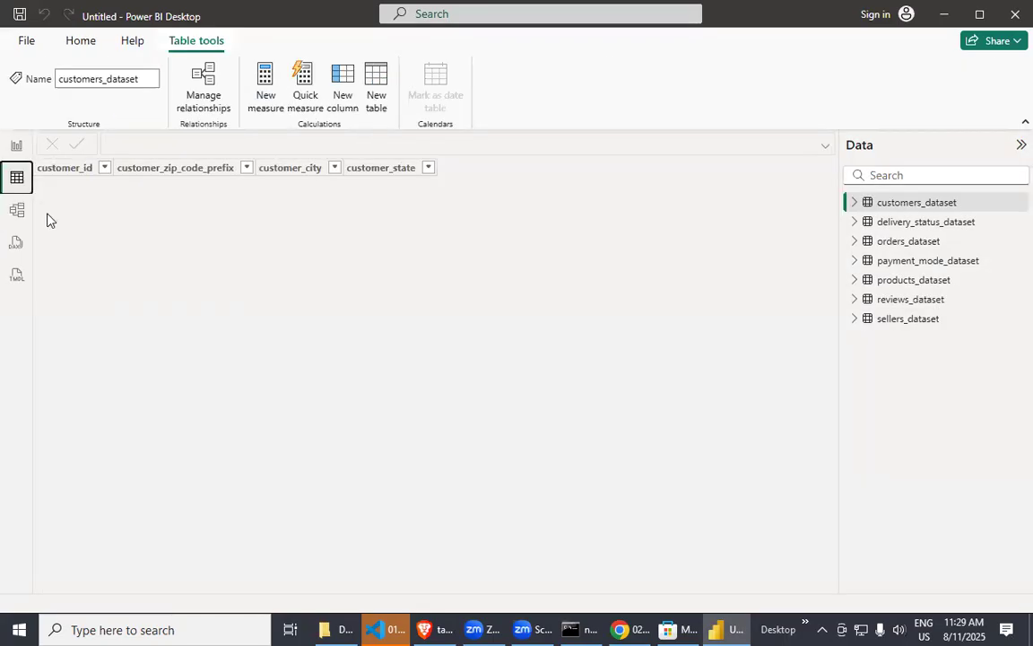
pyautogui.click(894, 245)
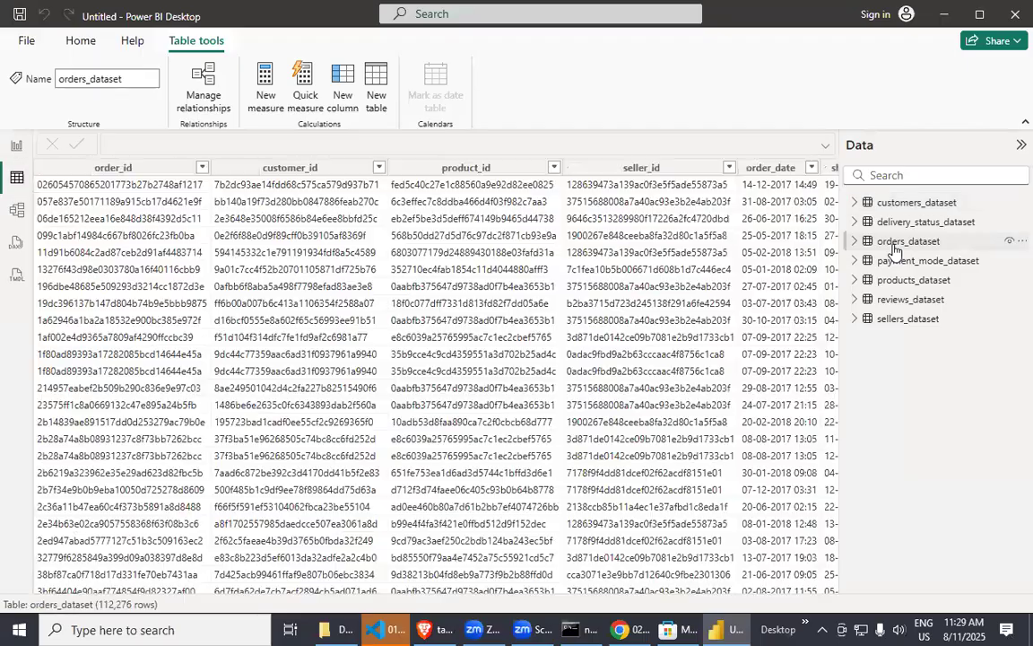
pyautogui.click(911, 222)
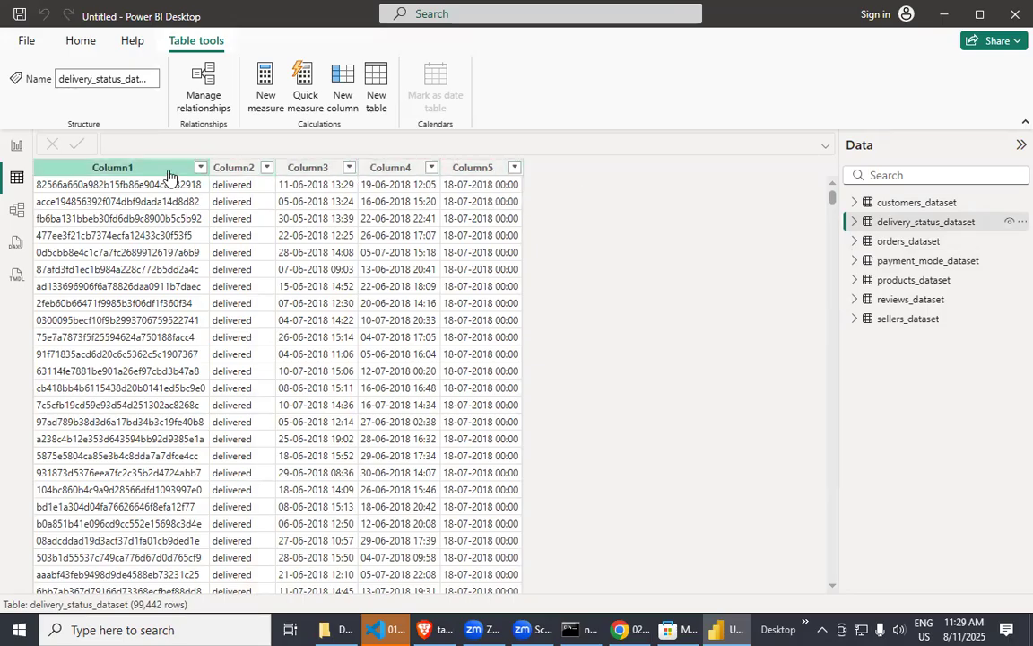
pyautogui.click(906, 242)
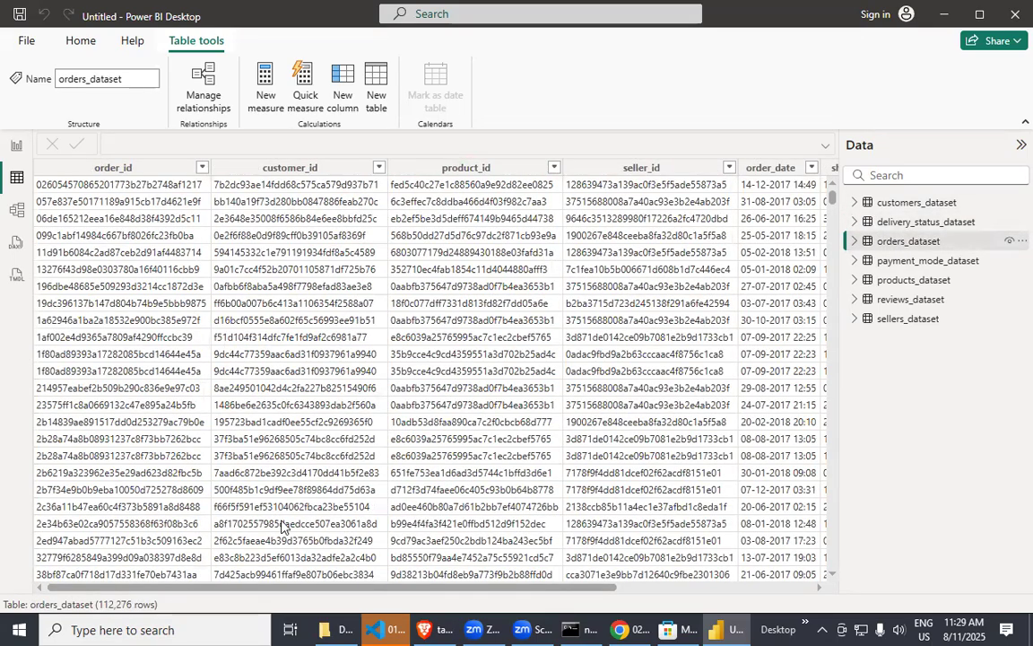
pyautogui.hscroll(5, 507, 525)
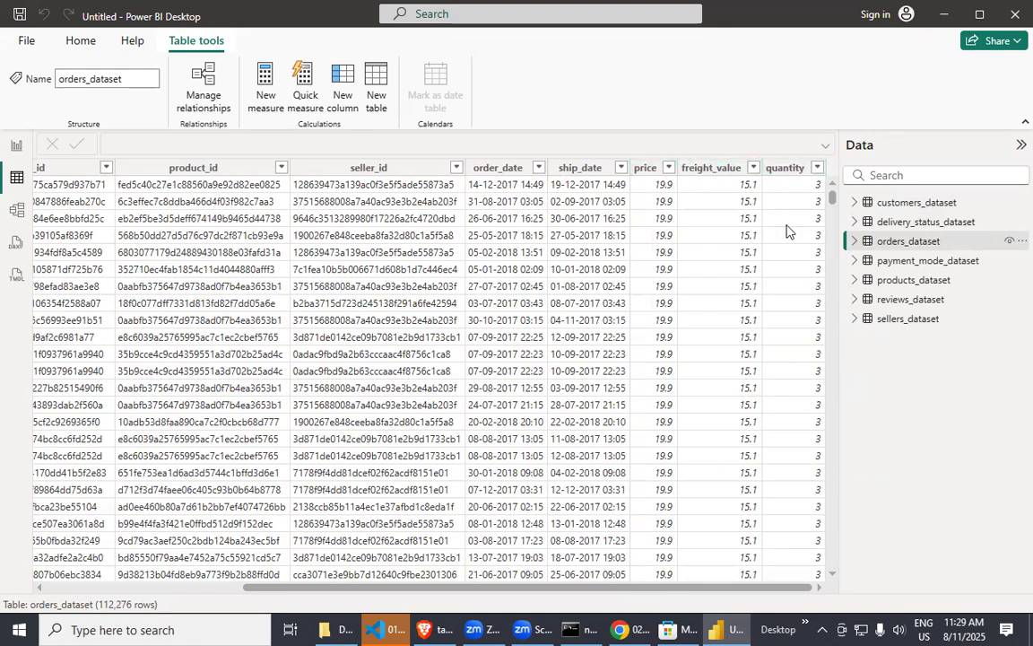
pyautogui.click(919, 264)
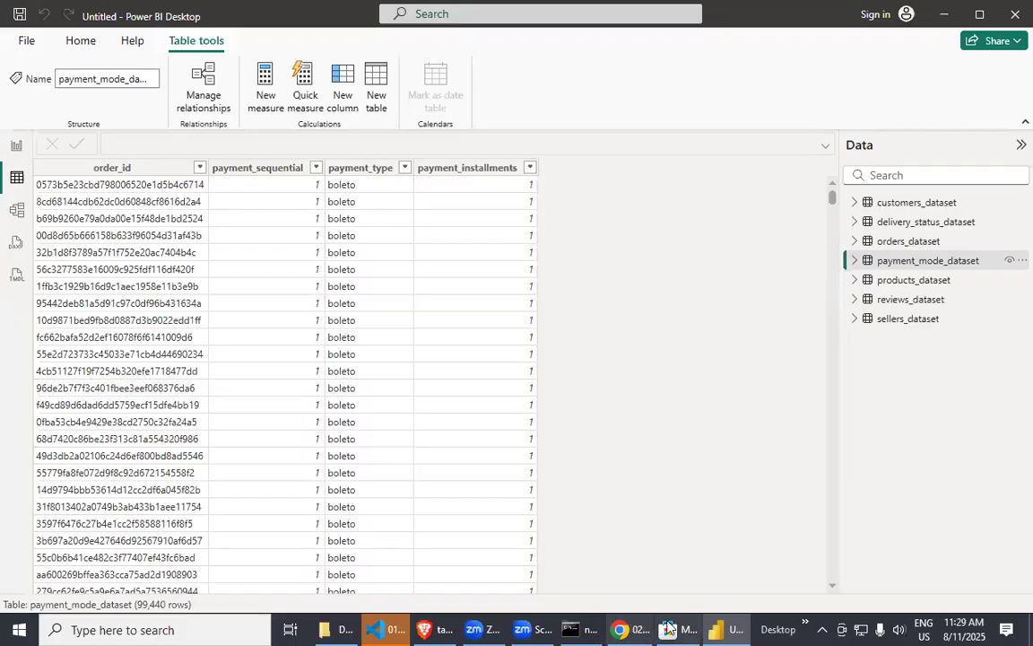
# Switch to the Jupyter notebook in Chrome and review the notes on the Model tab and Transform Data (Power Query Editor).
pyautogui.click(631, 625)
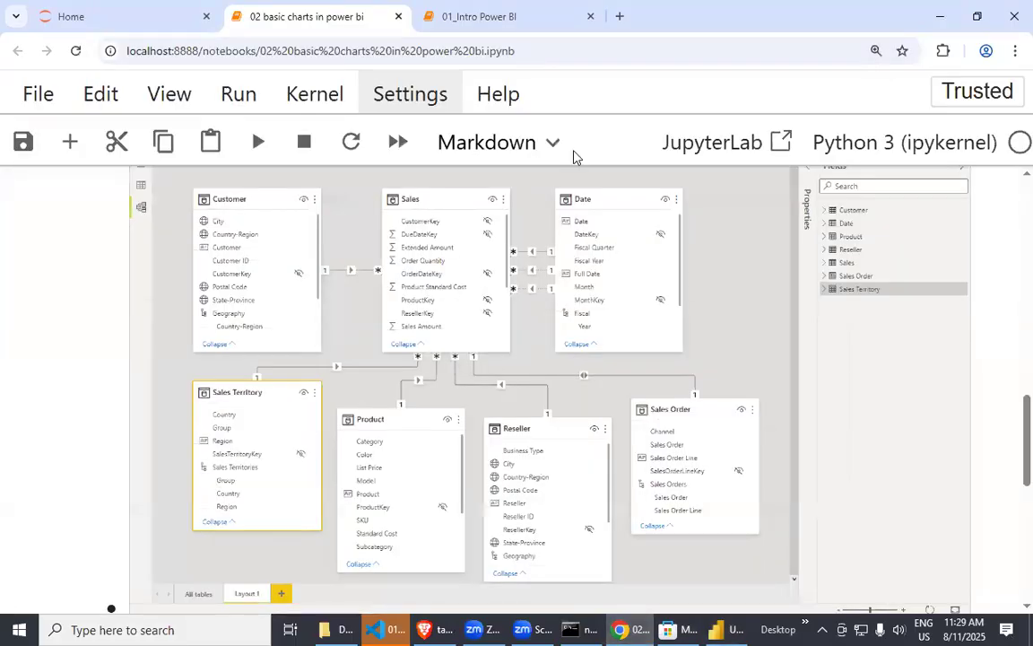
pyautogui.scroll(3, 331, 406)
pyautogui.scroll(-1, 180, 377)
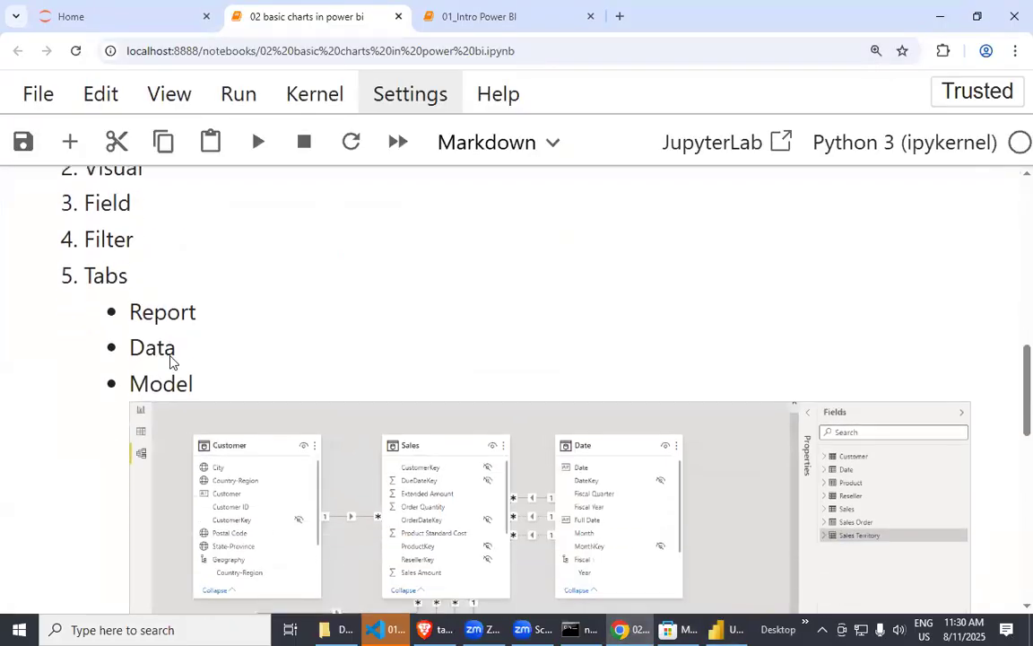
pyautogui.moveTo(129, 378); pyautogui.dragTo(200, 383)
pyautogui.scroll(-6, 359, 430)
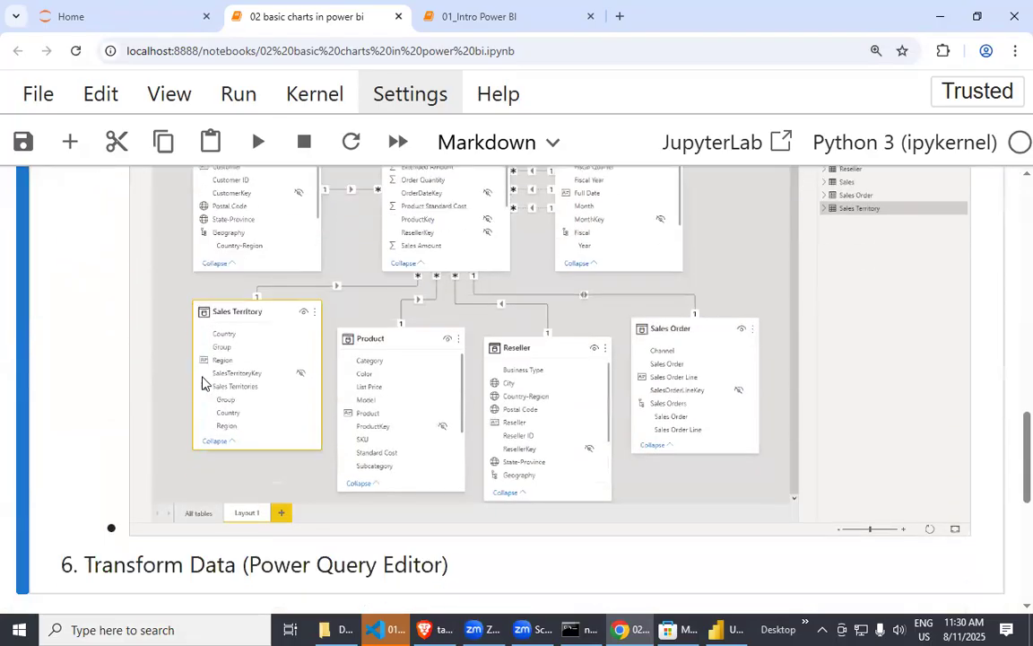
pyautogui.moveTo(101, 317); pyautogui.dragTo(316, 327)
pyautogui.click(323, 328)
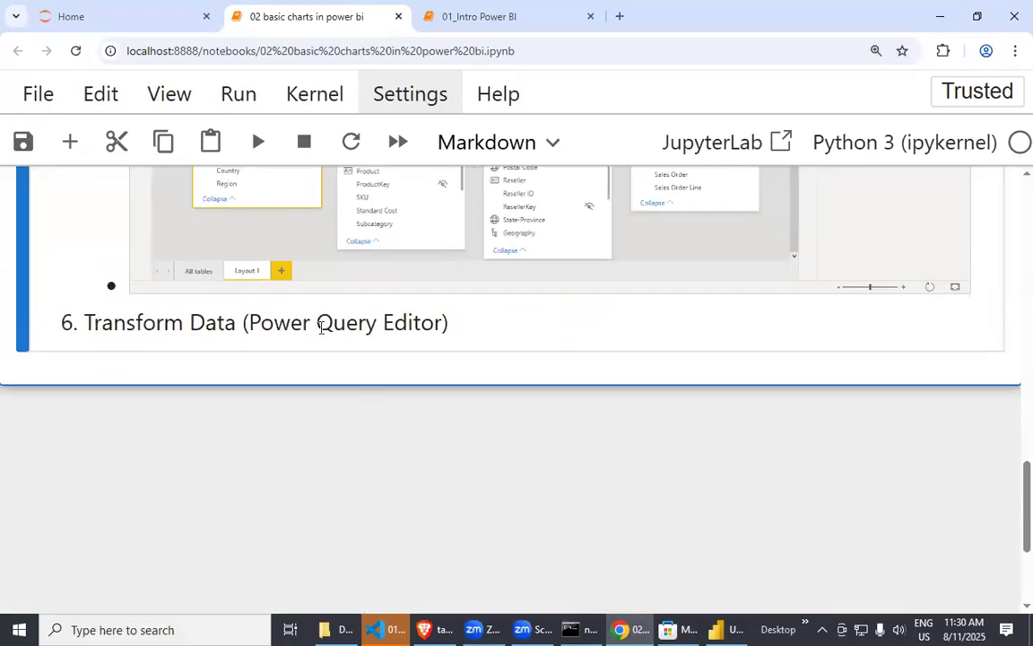
pyautogui.moveTo(93, 333); pyautogui.dragTo(434, 323)
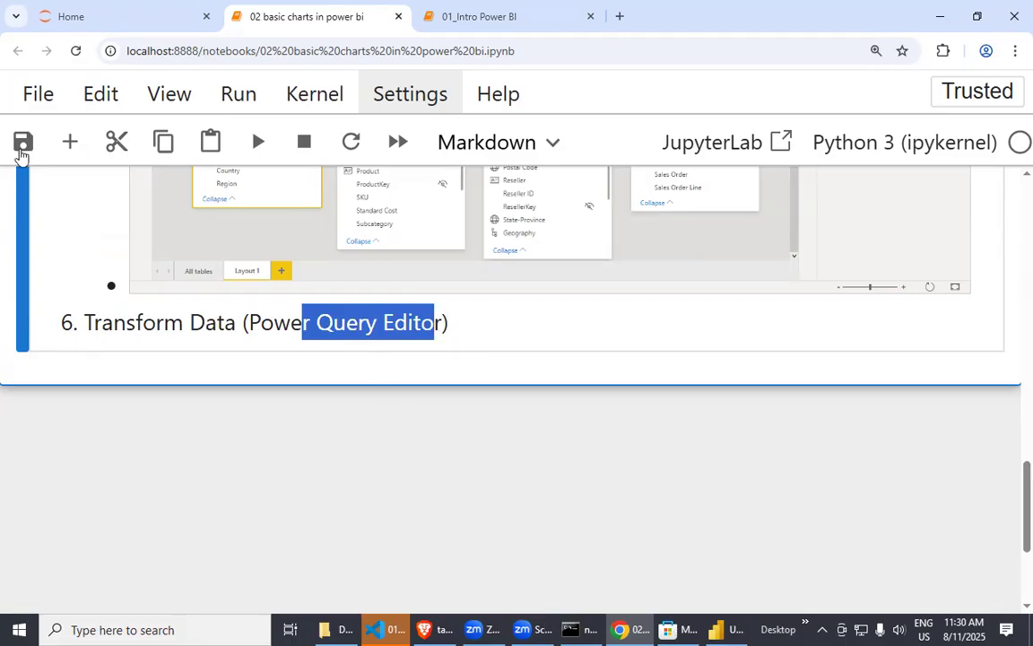
# Switch to Power BI Desktop and open the imported tables in the Power Query Editor.
pyautogui.hotkey('alt', 'Tab')
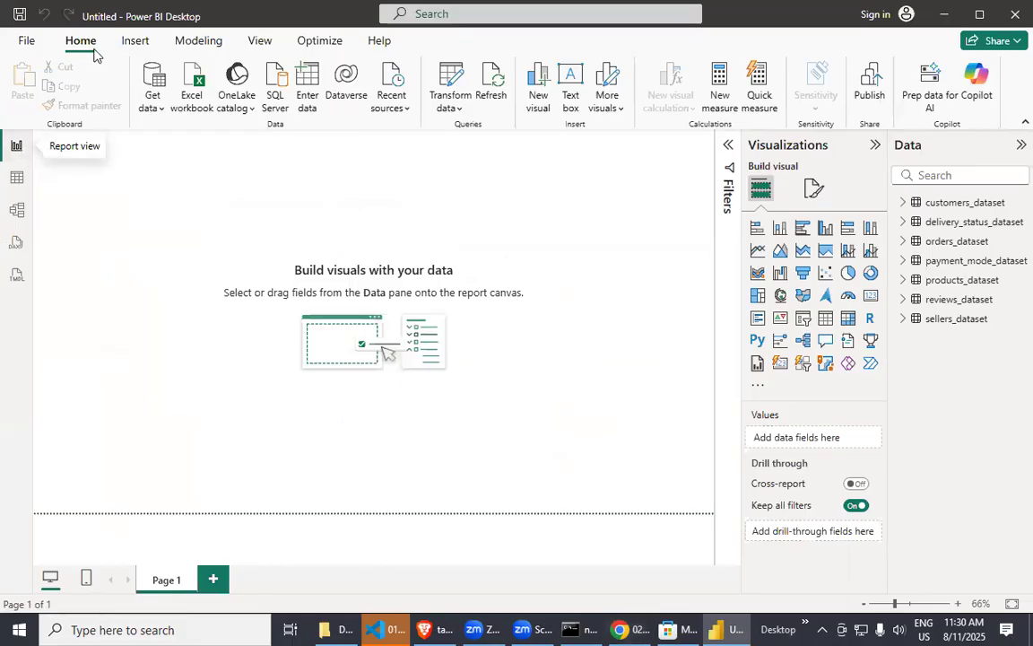
pyautogui.click(451, 109)
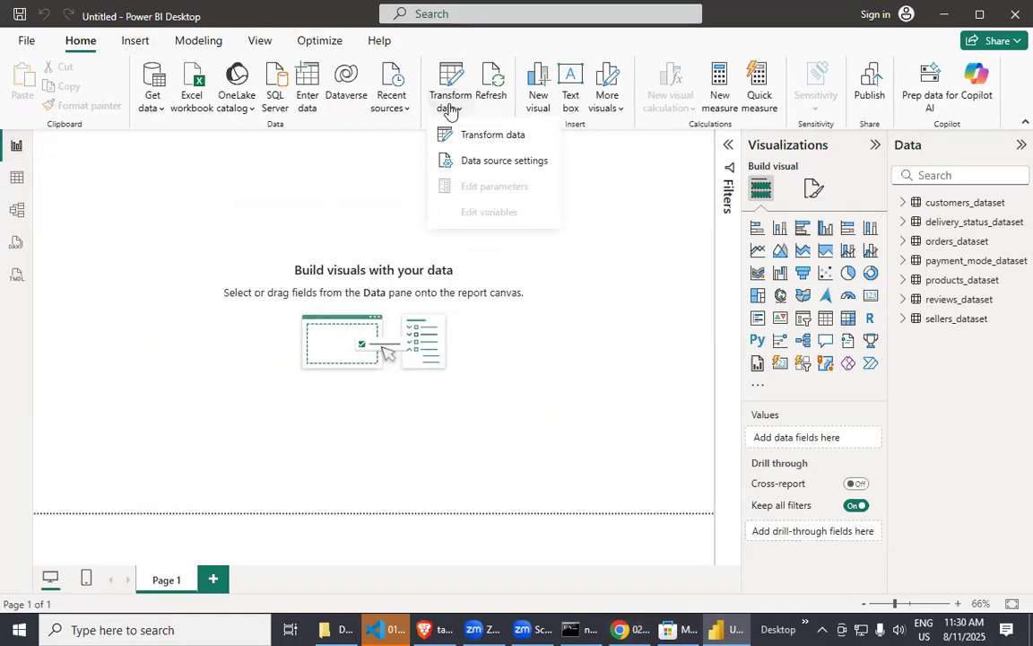
pyautogui.click(489, 138)
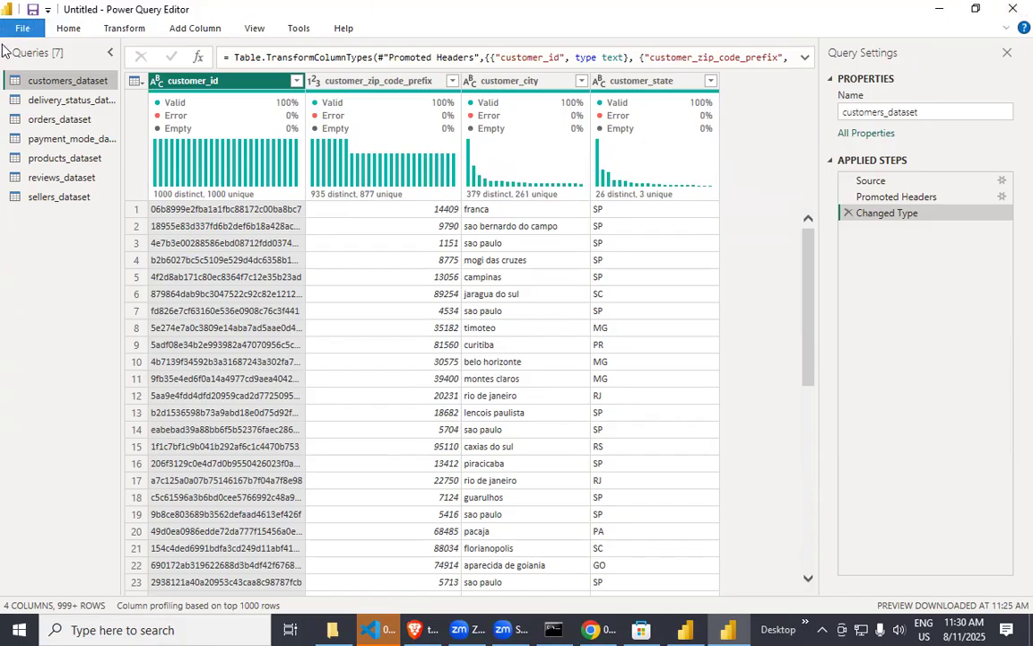
pyautogui.click(32, 10)
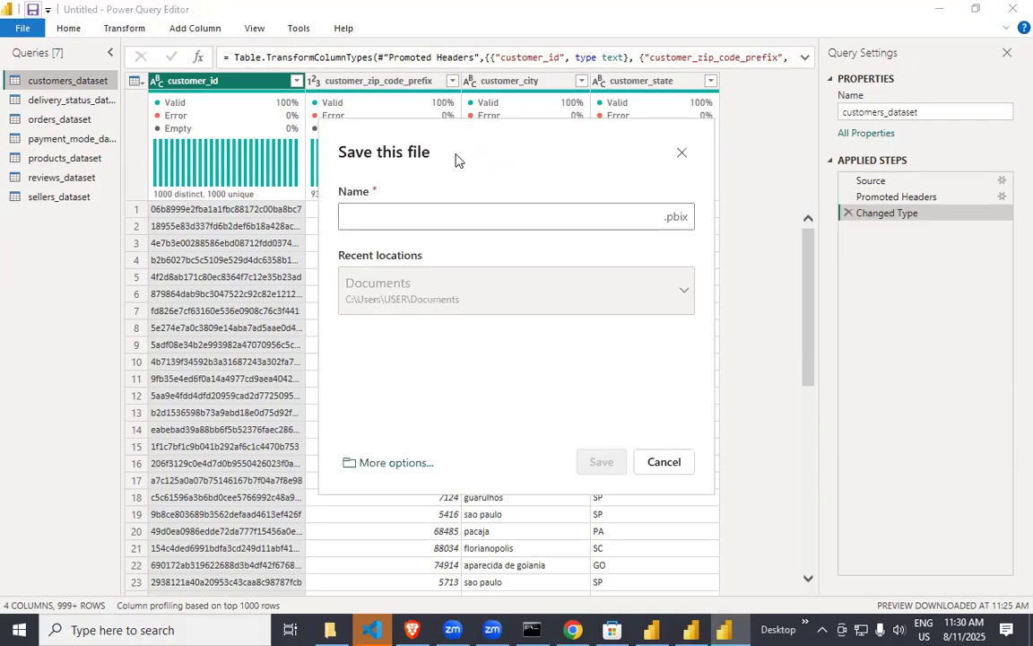
pyautogui.press('Escape')
pyautogui.click(7, 9)
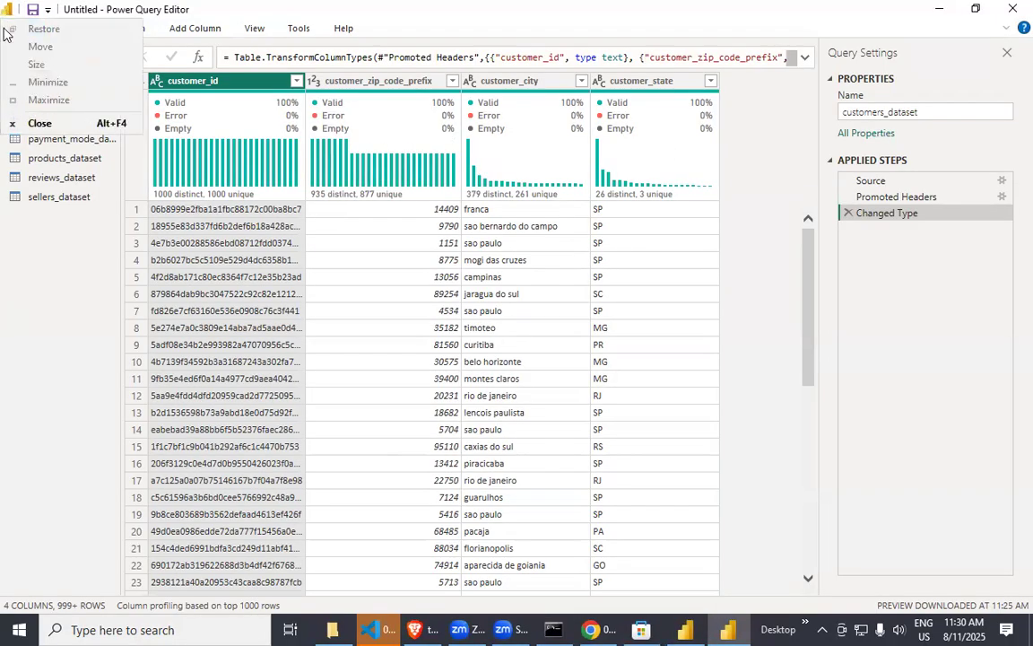
pyautogui.click(47, 10)
pyautogui.click(48, 10)
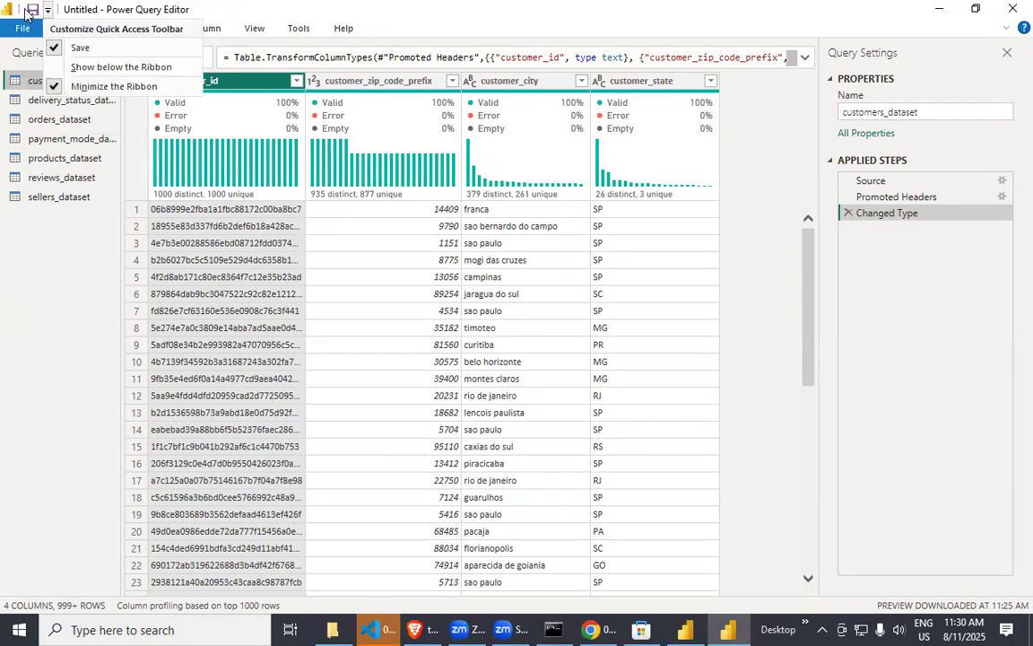
pyautogui.click(30, 11)
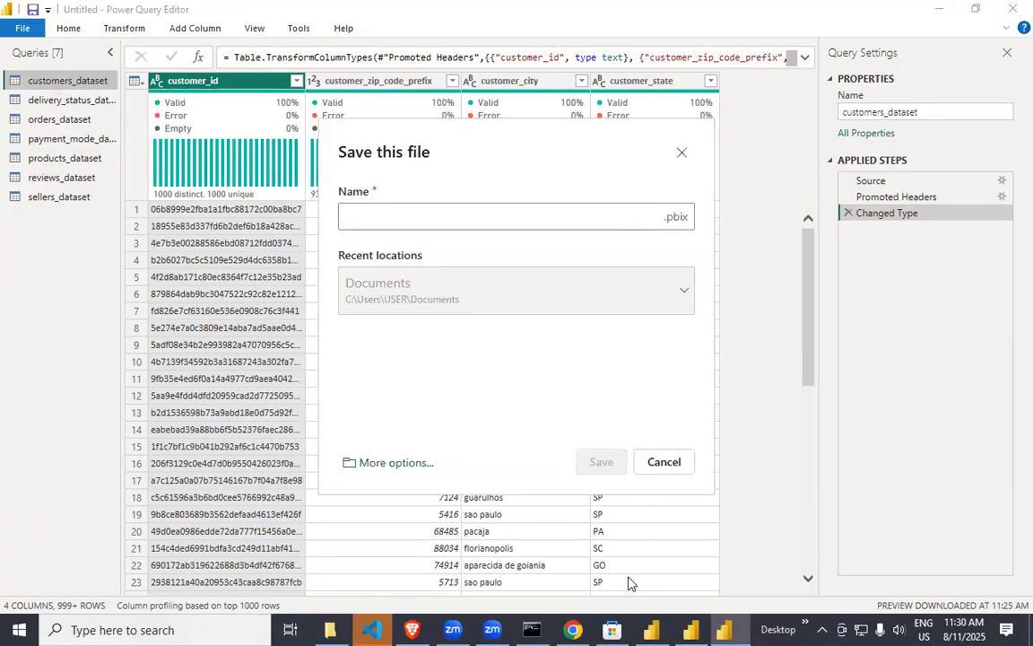
pyautogui.click(663, 463)
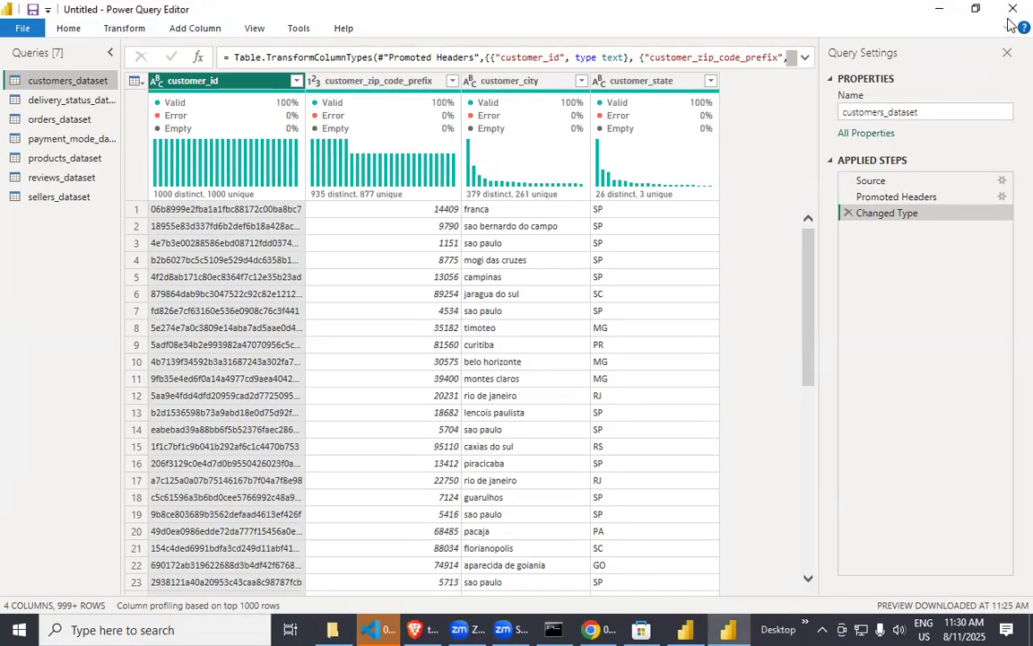
# Hide the Query Settings and Queries panes, and close the Power Query Editor with the changes applied.
pyautogui.click(1005, 54)
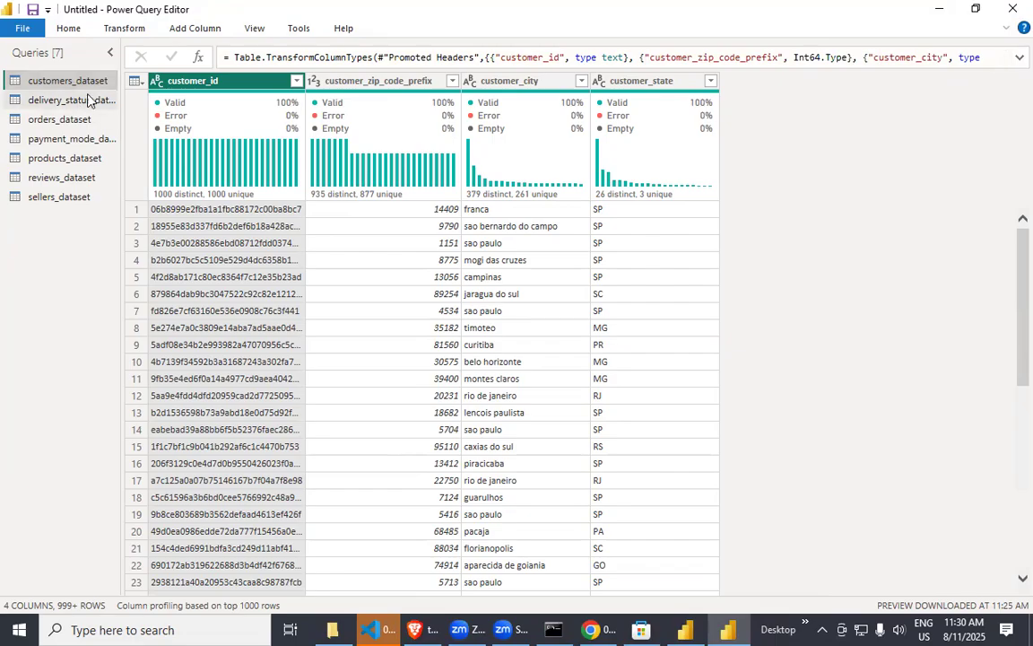
pyautogui.click(110, 52)
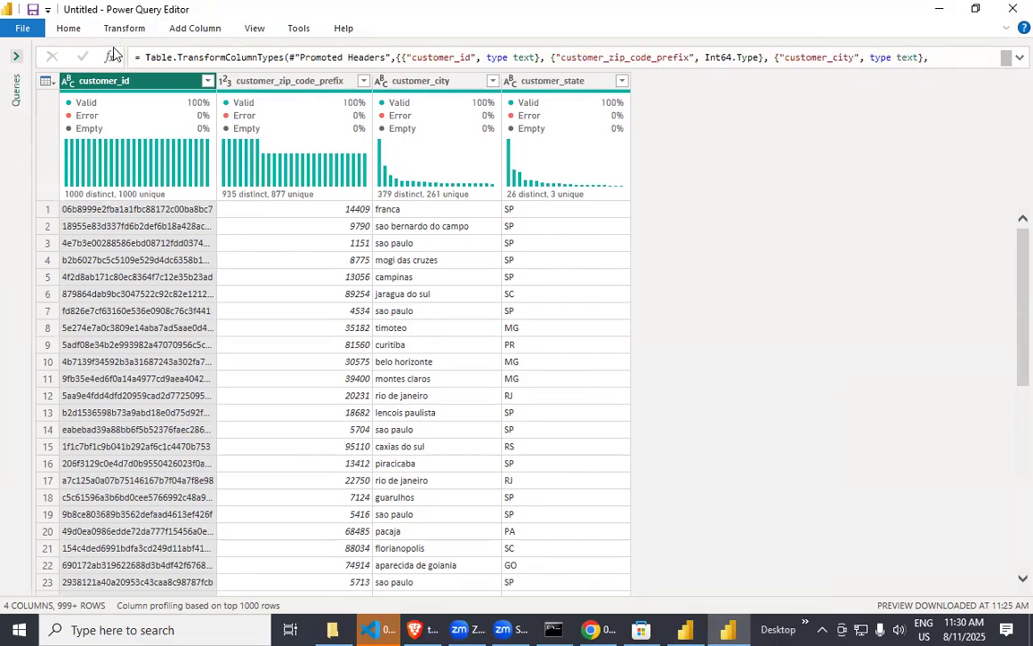
pyautogui.click(70, 28)
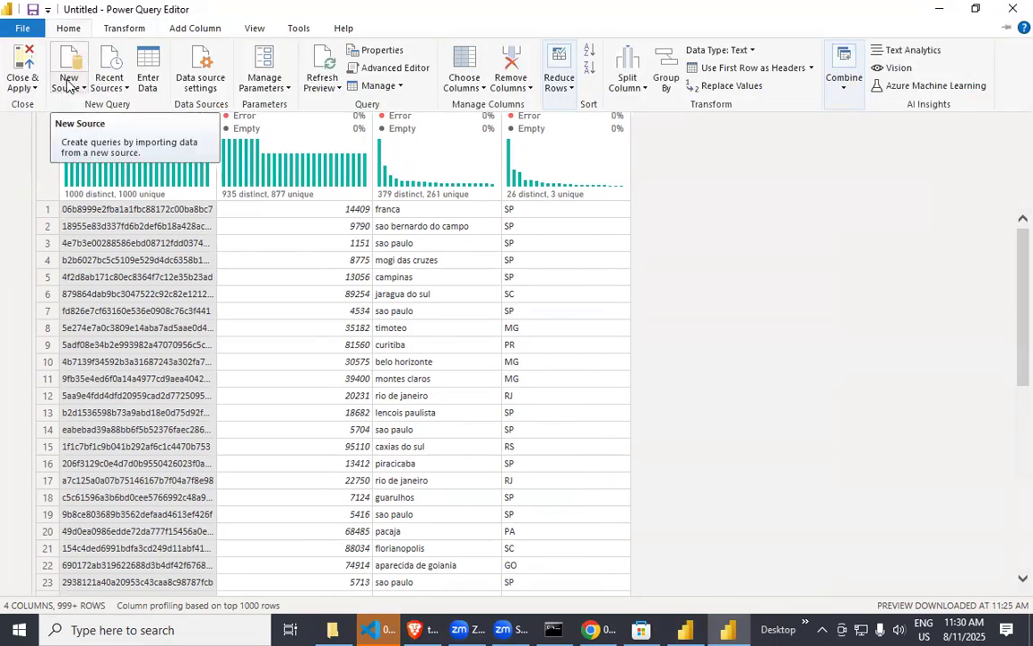
pyautogui.click(25, 64)
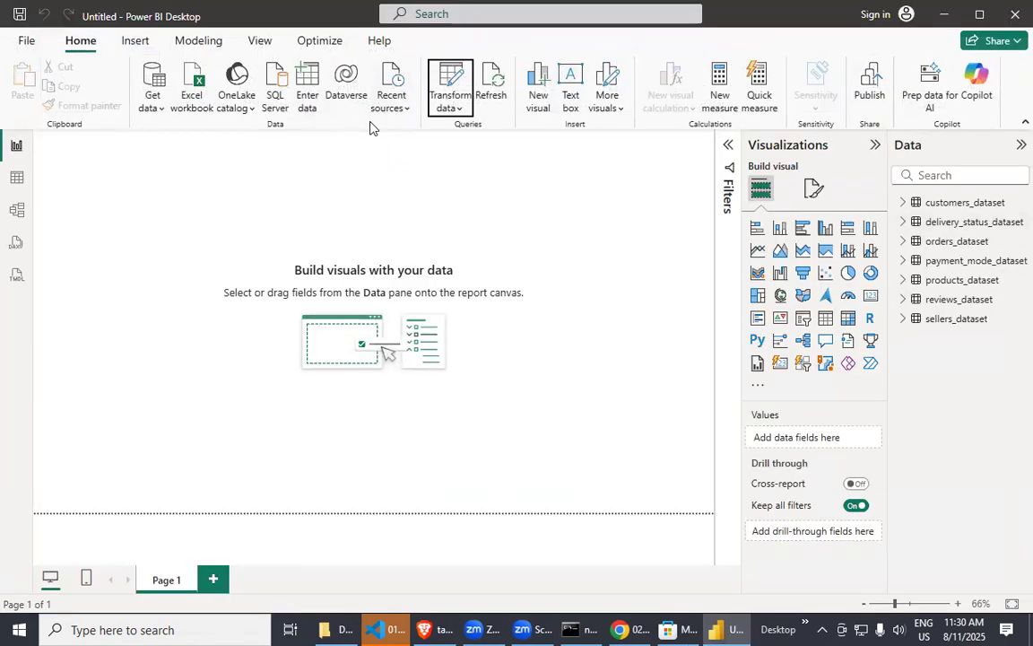
# Open pizza_sales_excel_file from the Data Analyst Project - SQL+PowerBI+Excel folder on the Desktop as an Excel workbook data source.
pyautogui.click(158, 110)
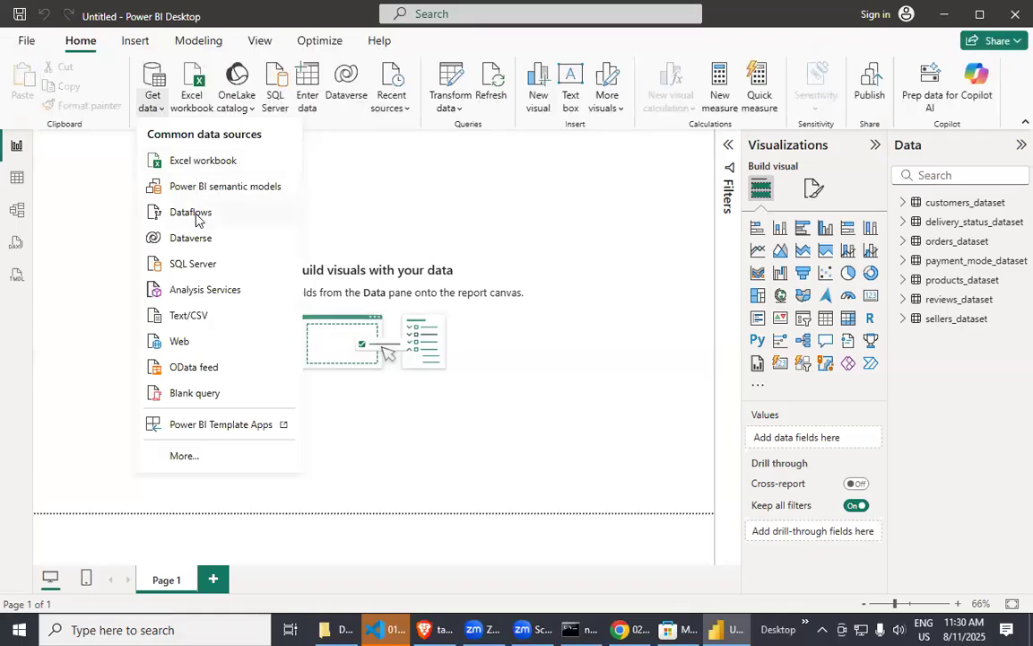
pyautogui.click(214, 166)
pyautogui.scroll(2, 327, 206)
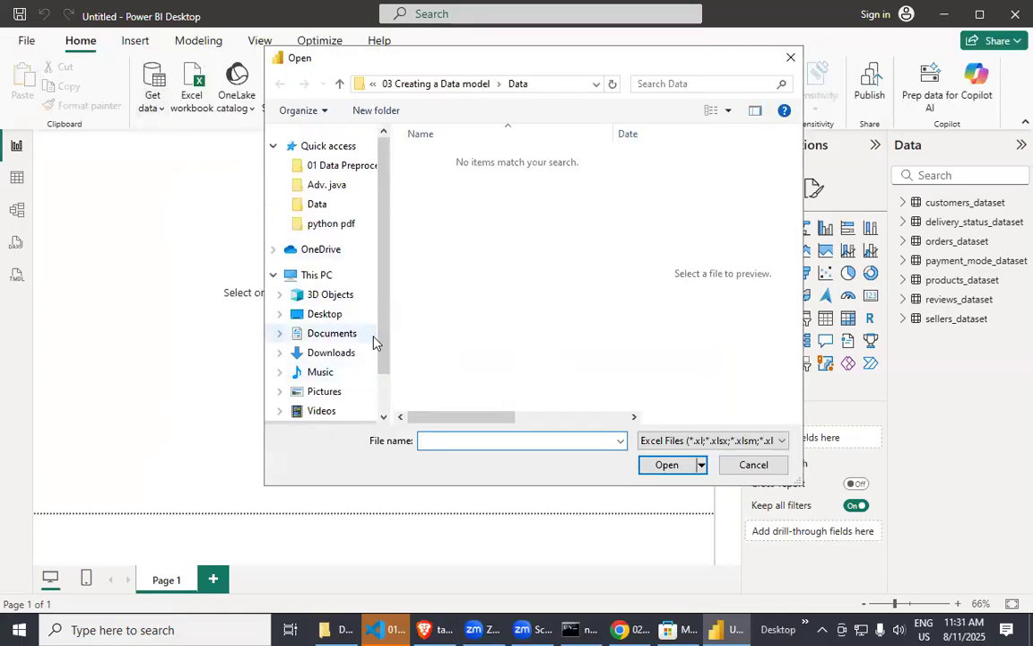
pyautogui.click(332, 318)
pyautogui.doubleClick(459, 294)
pyautogui.doubleClick(474, 158)
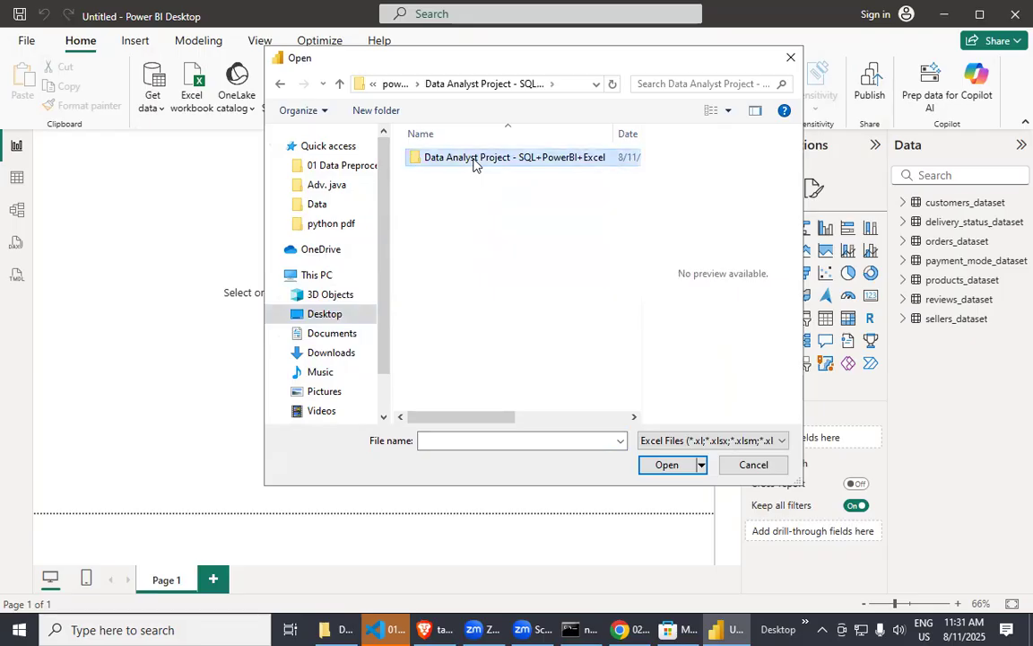
pyautogui.doubleClick(474, 159)
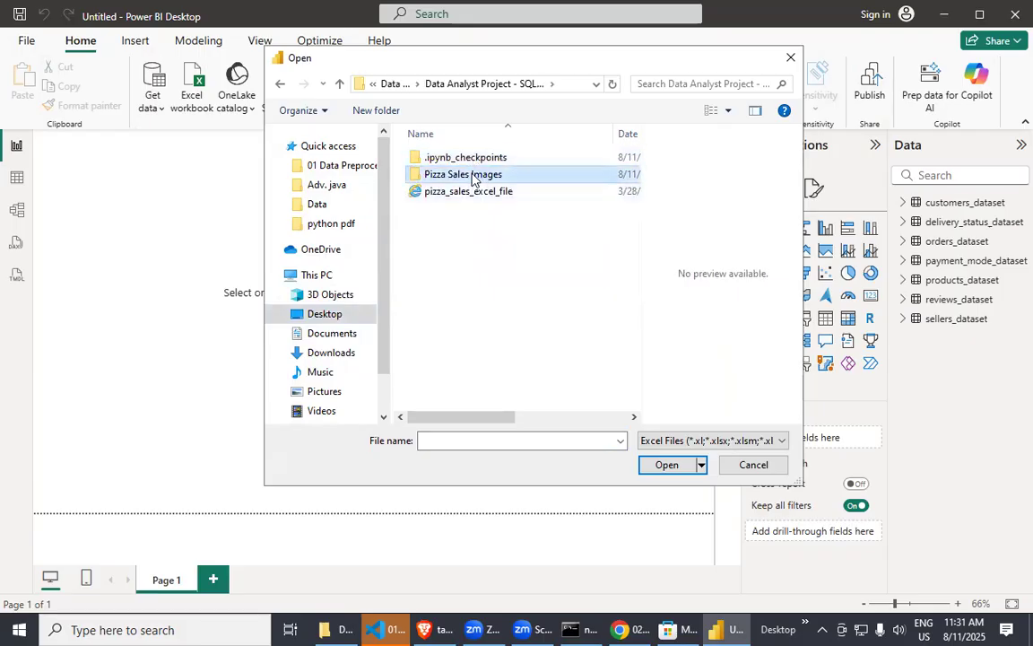
pyautogui.doubleClick(482, 174)
pyautogui.click(280, 85)
pyautogui.click(483, 193)
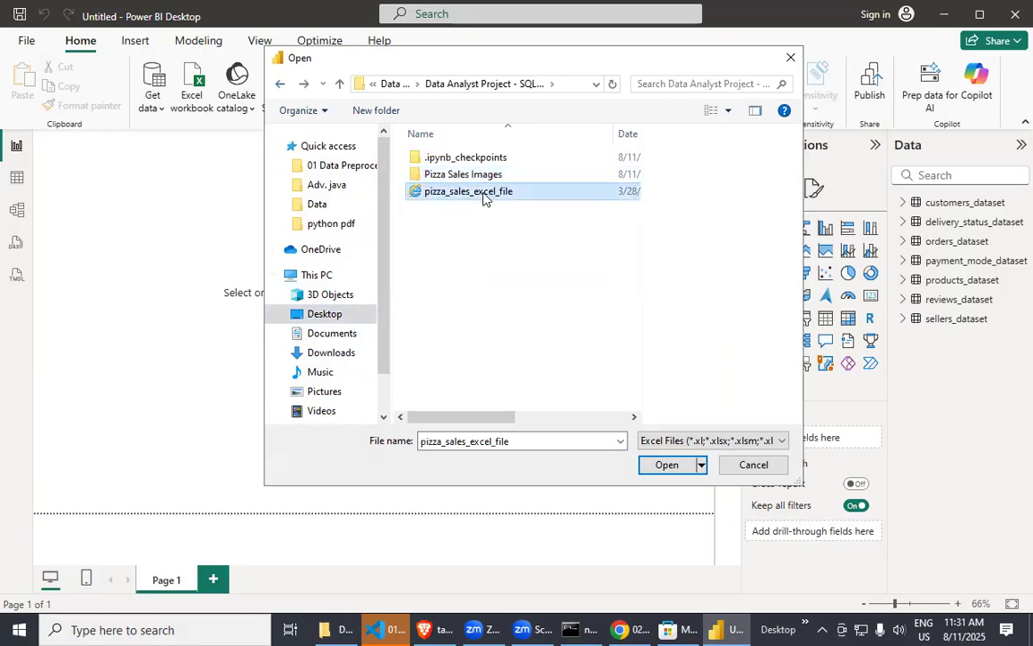
pyautogui.click(667, 465)
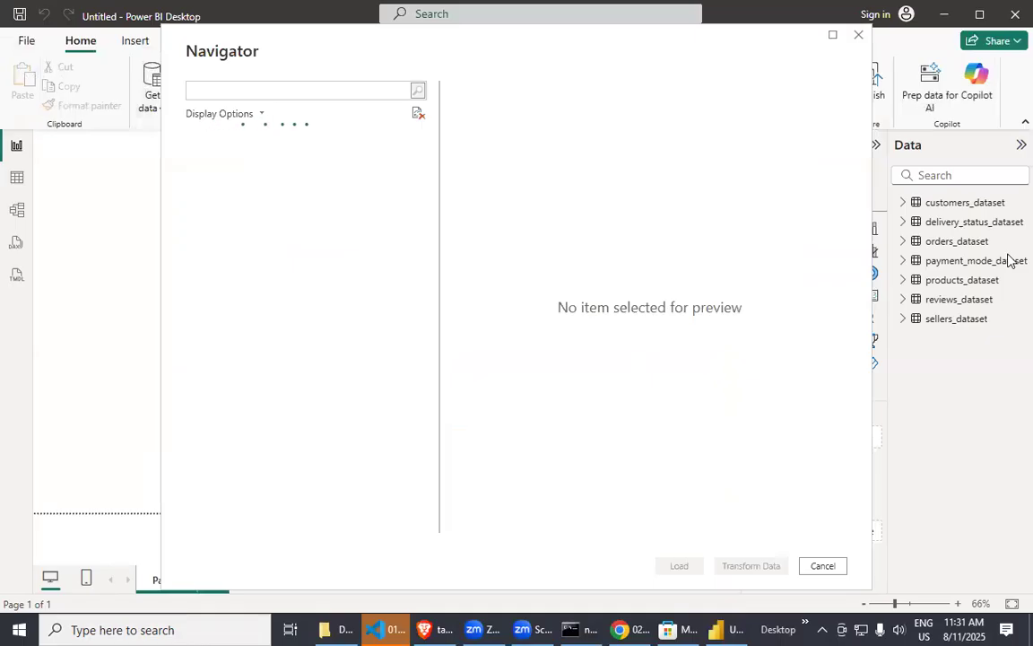
# Choose the pizza_sales sheet of the workbook and load it into the data model.
pyautogui.click(279, 162)
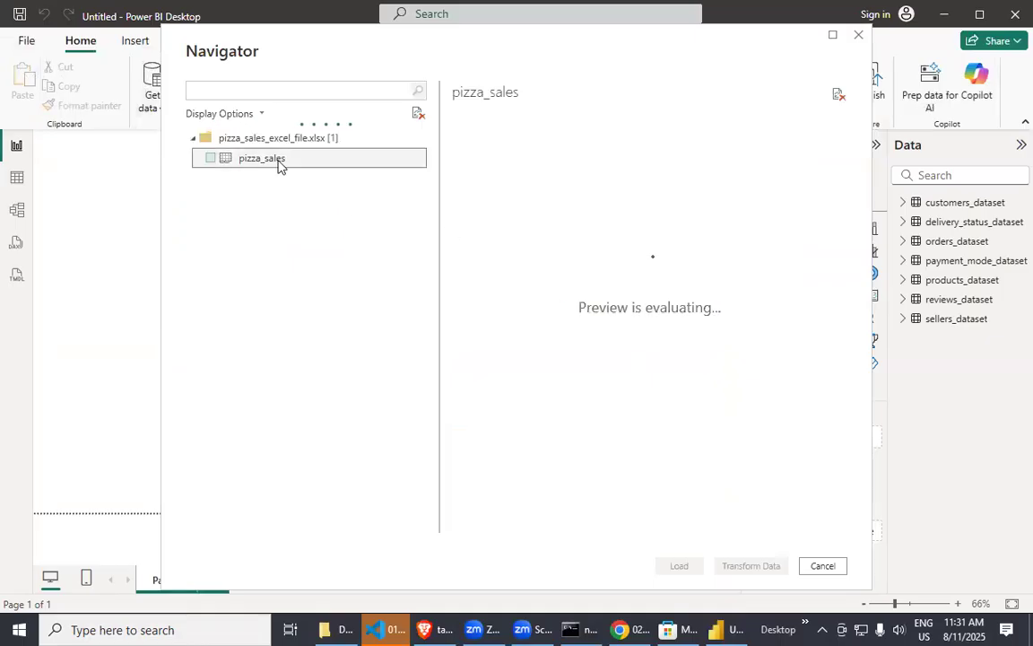
pyautogui.click(209, 158)
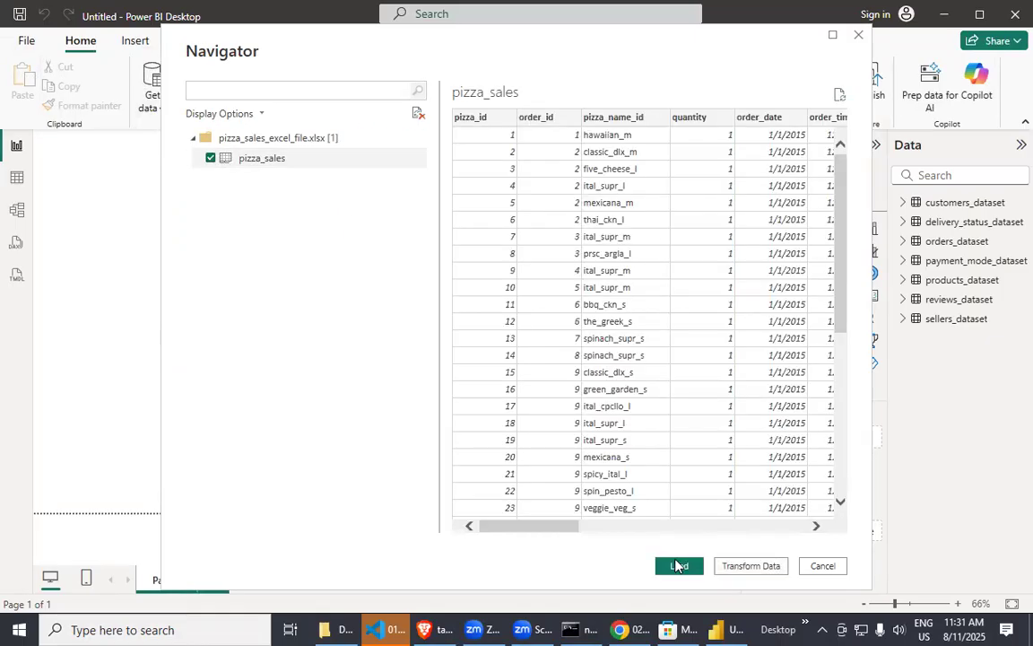
pyautogui.click(679, 565)
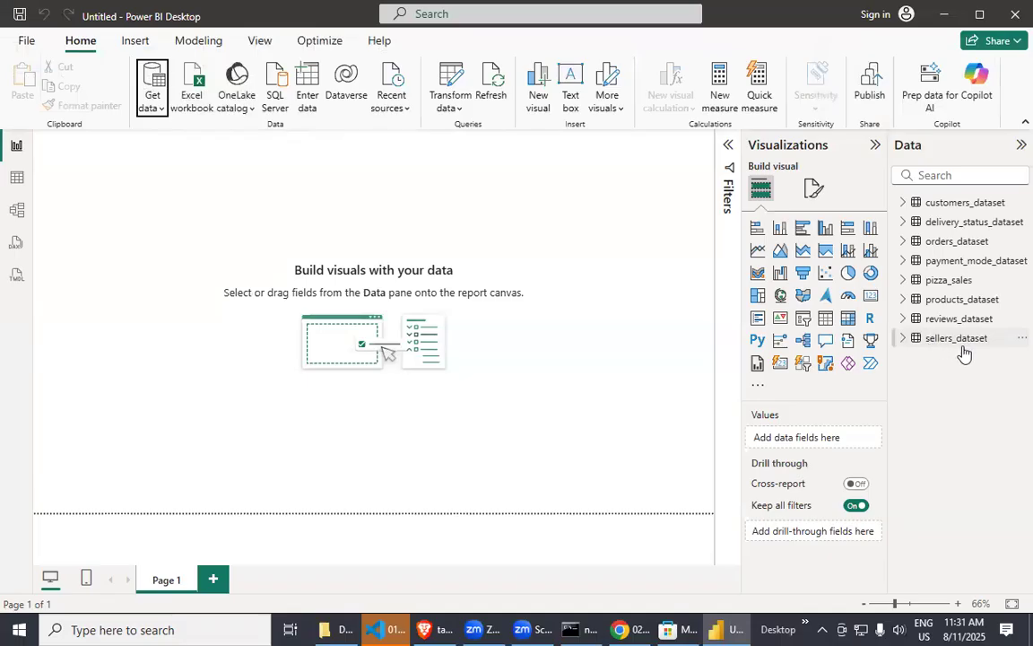
# Open the Power Query Editor again and display the pizza_sales query.
pyautogui.click(453, 104)
pyautogui.click(466, 141)
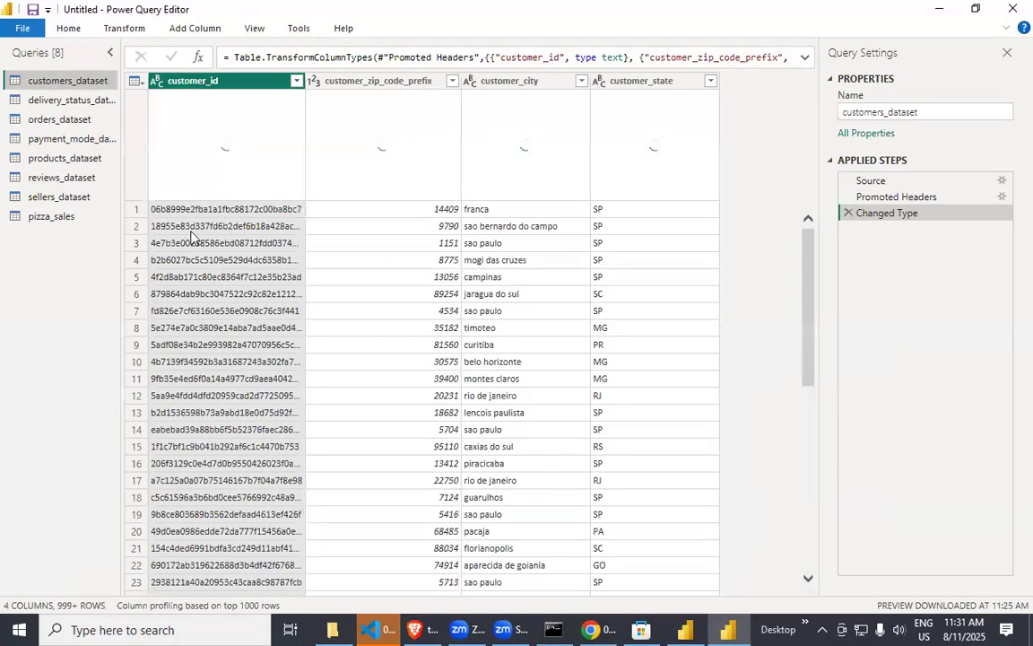
pyautogui.click(34, 217)
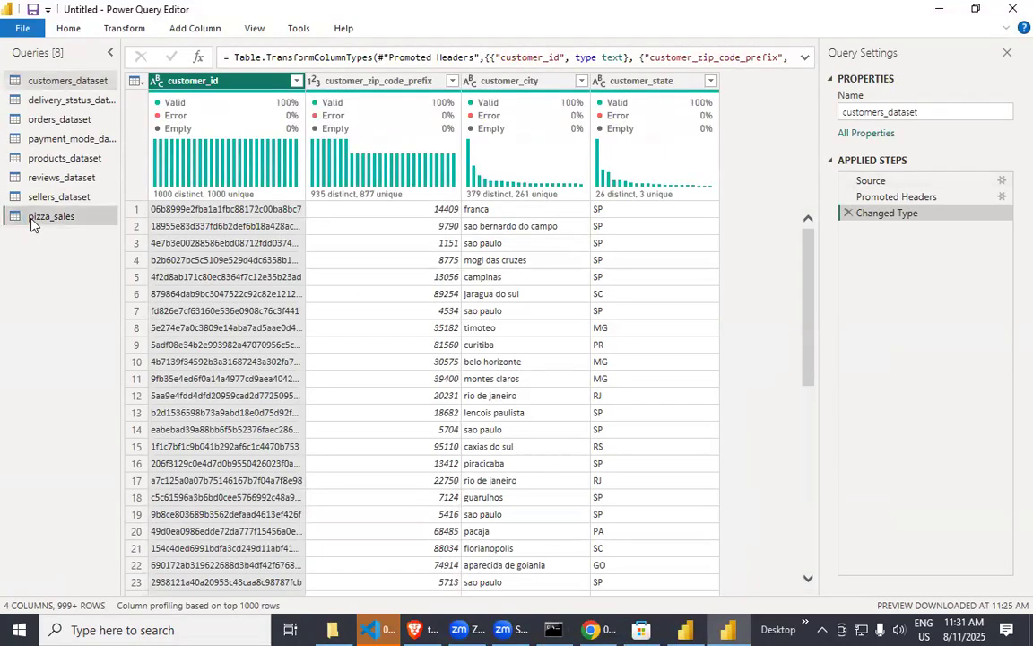
# Examine the pizza_sales columns and the distinct and unique statistics of pizza_size, pizza_category and pizza_ingredients.
pyautogui.scroll(-5, 484, 327)
pyautogui.scroll(4, 477, 332)
pyautogui.moveTo(300, 590); pyautogui.dragTo(430, 593)
pyautogui.hscroll(6, 437, 594)
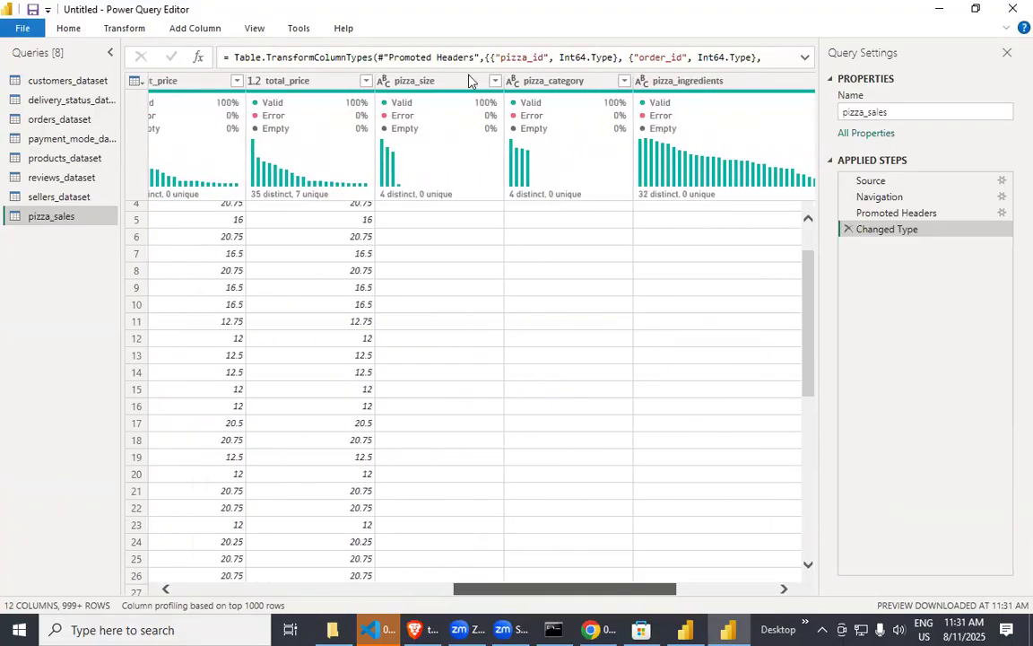
pyautogui.scroll(2, 399, 260)
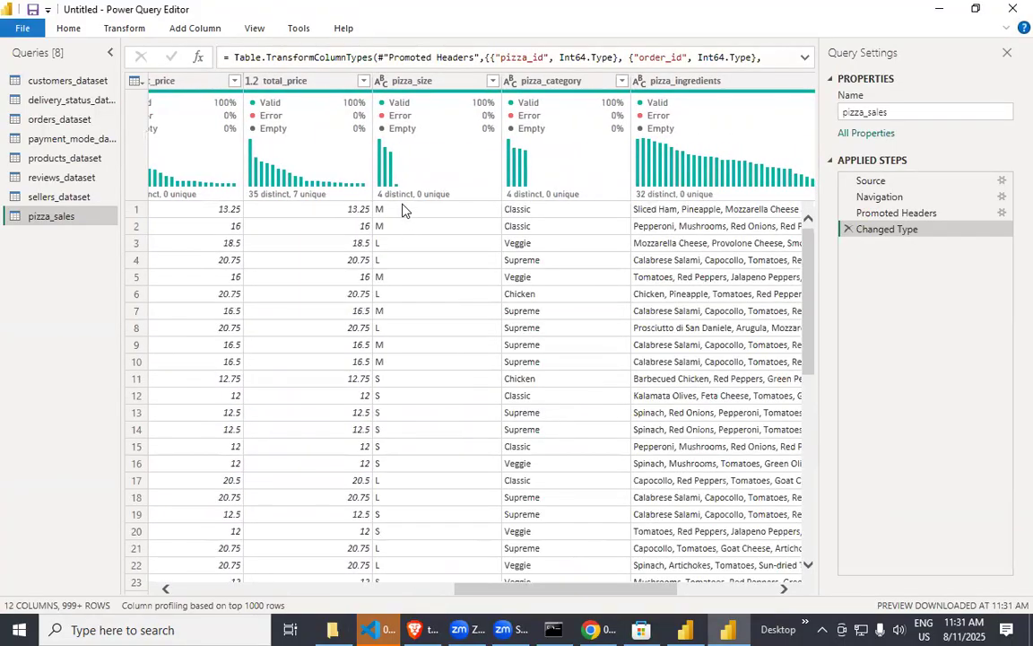
pyautogui.moveTo(403, 201)
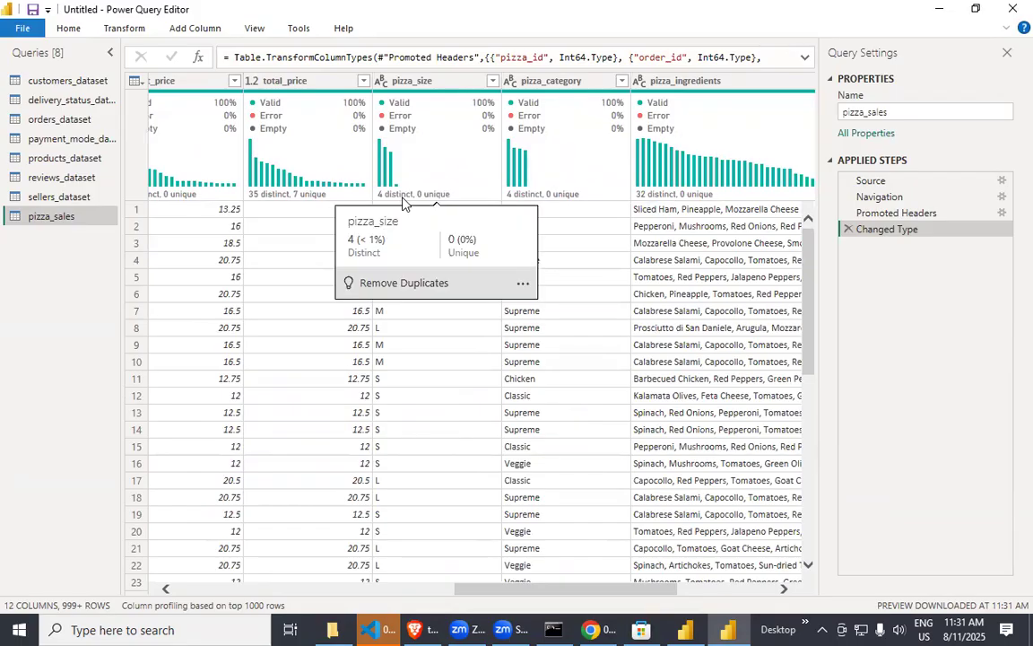
pyautogui.moveTo(654, 199)
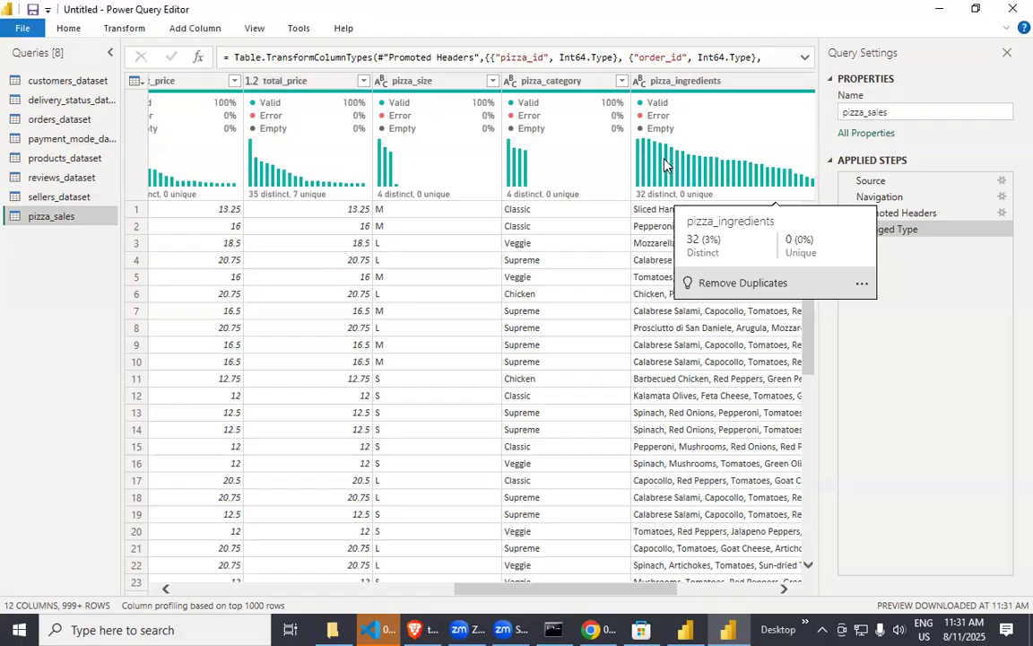
pyautogui.moveTo(521, 192)
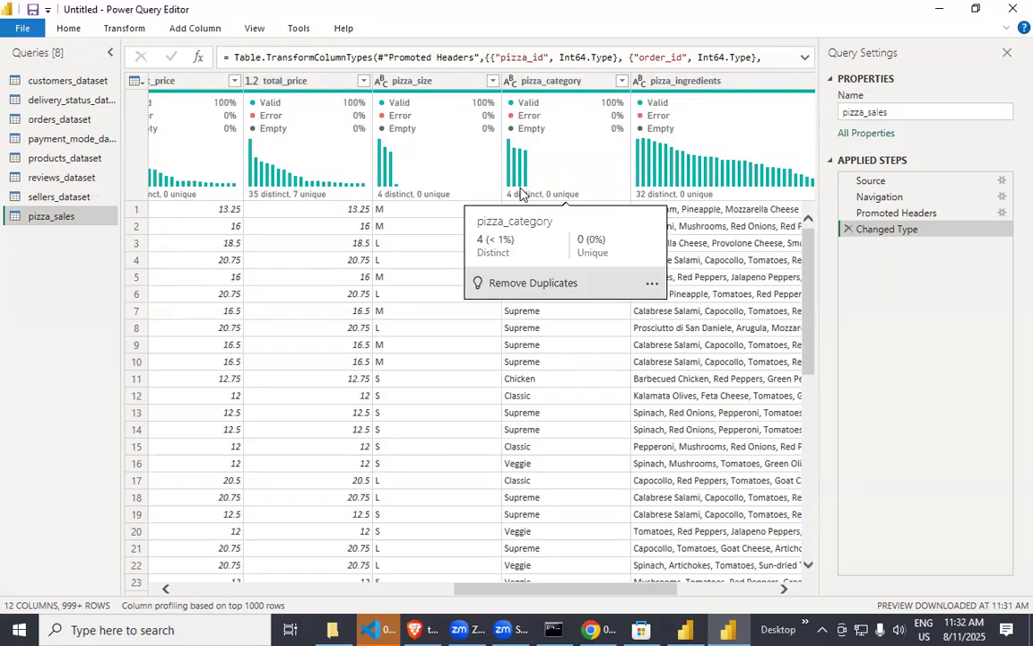
pyautogui.moveTo(715, 220)
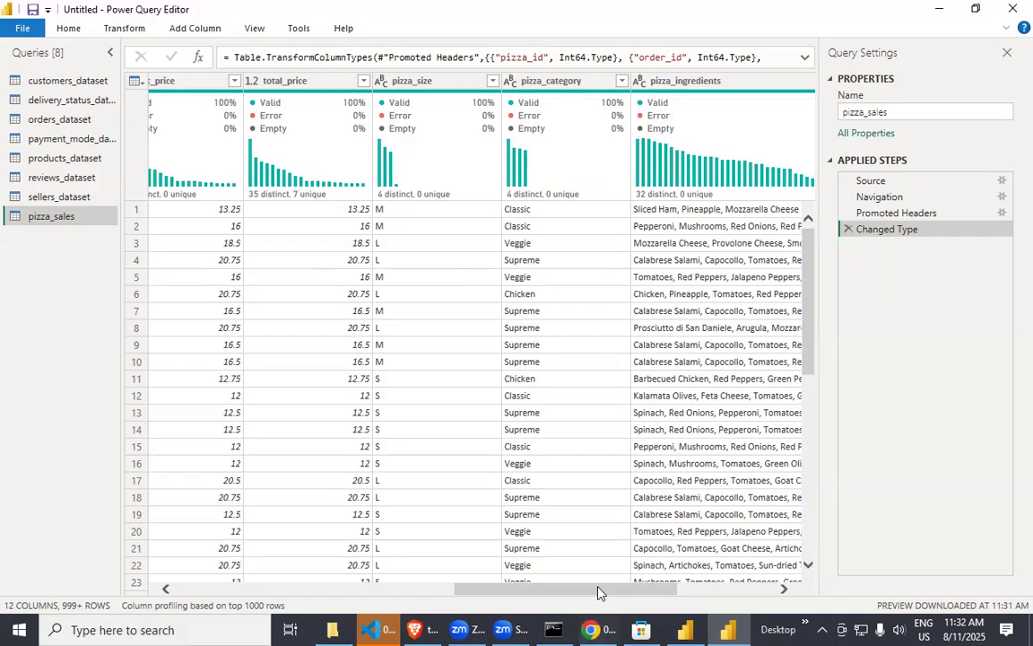
# Switch to the Brave browser, search Google for chatgpt and open ChatGPT from OpenAI's introduction page.
pyautogui.hotkey('alt', 'Tab')
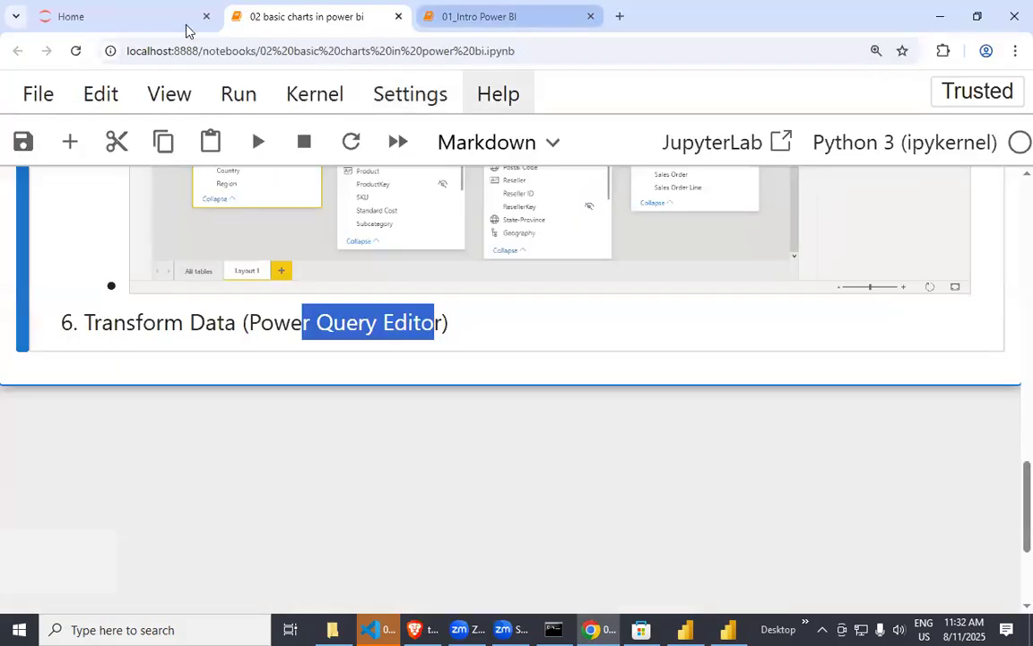
pyautogui.hotkey('alt', 'Tab')
pyautogui.click(219, 12)
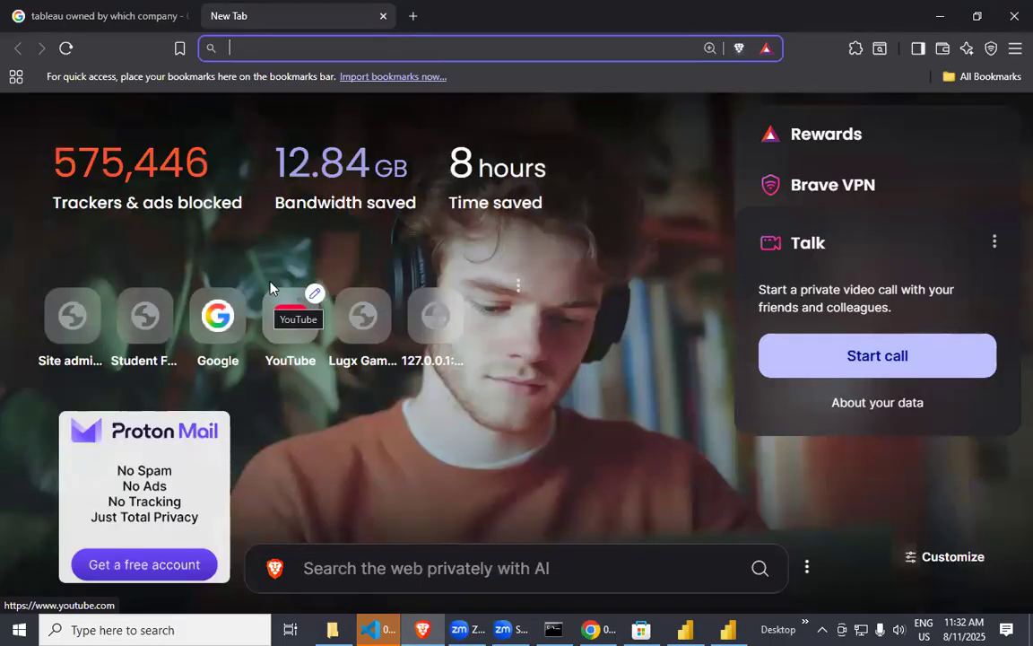
pyautogui.click(239, 349)
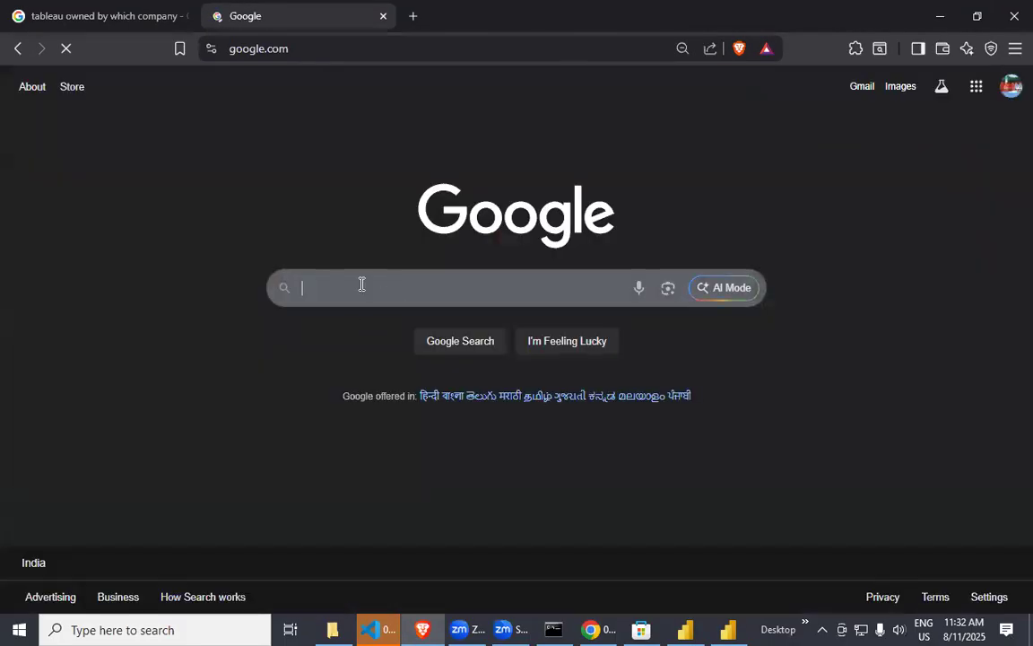
pyautogui.click(361, 284)
pyautogui.click(316, 321)
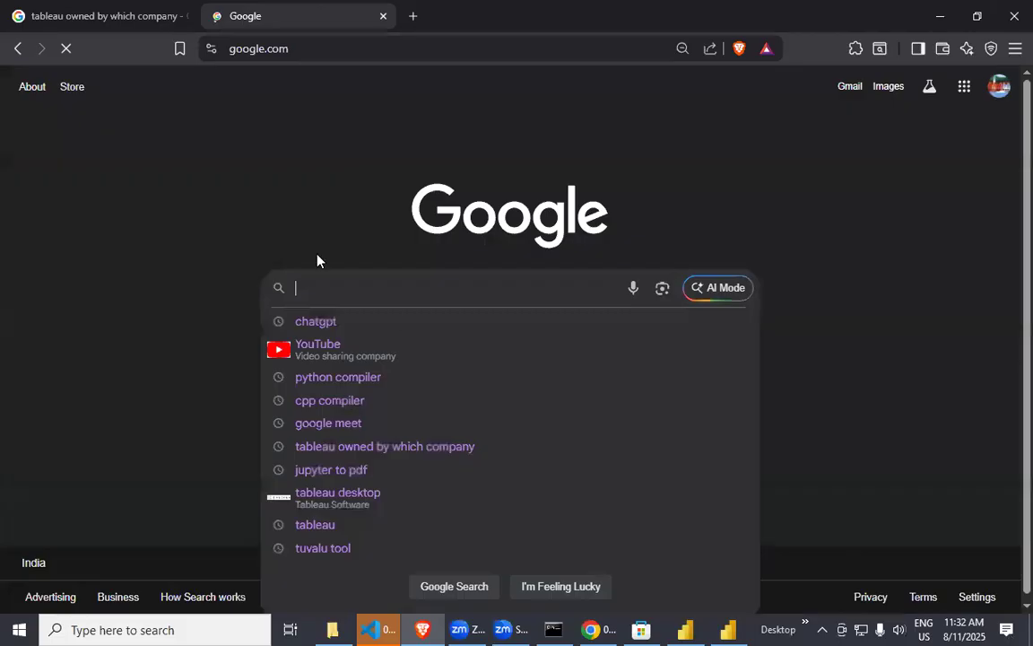
pyautogui.click(227, 226)
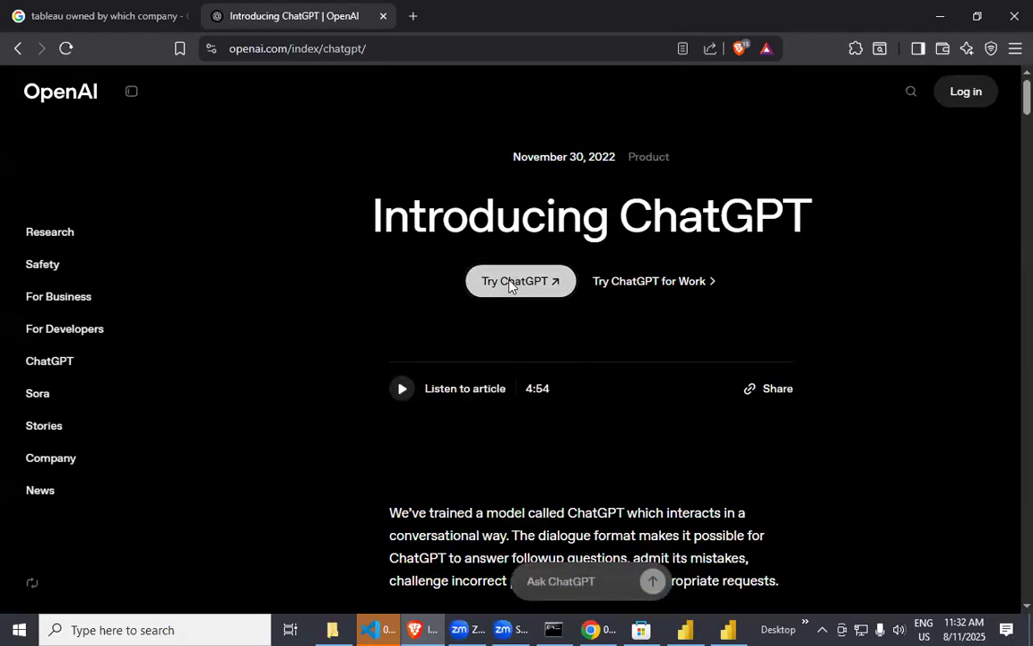
pyautogui.click(508, 283)
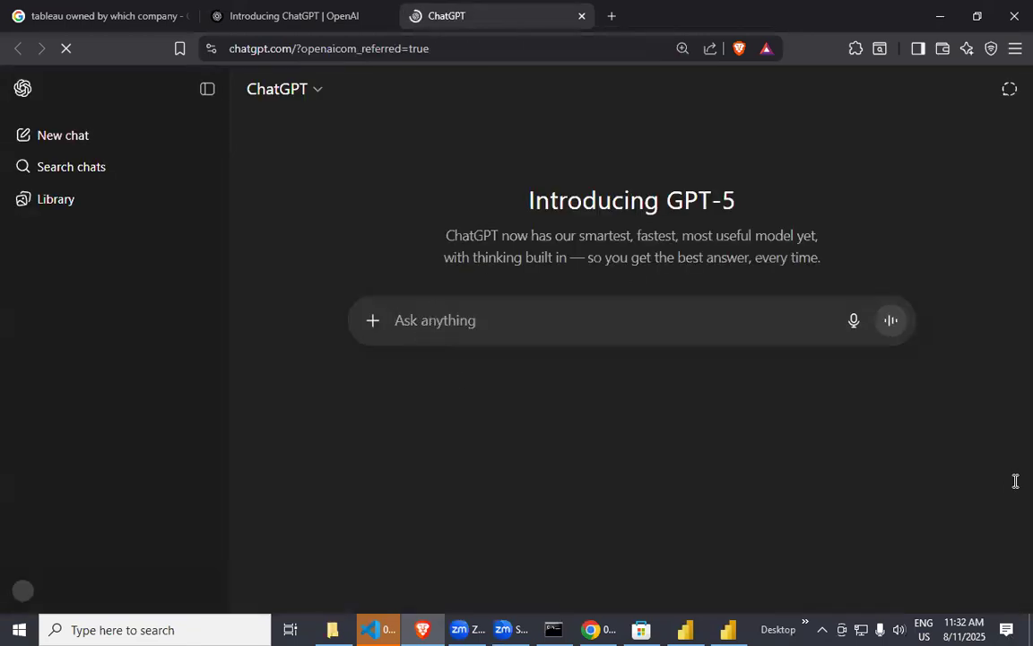
# Ask ChatGPT about "disticnty" and follow up with the question "distinct vs unique".
pyautogui.write('disticnty')
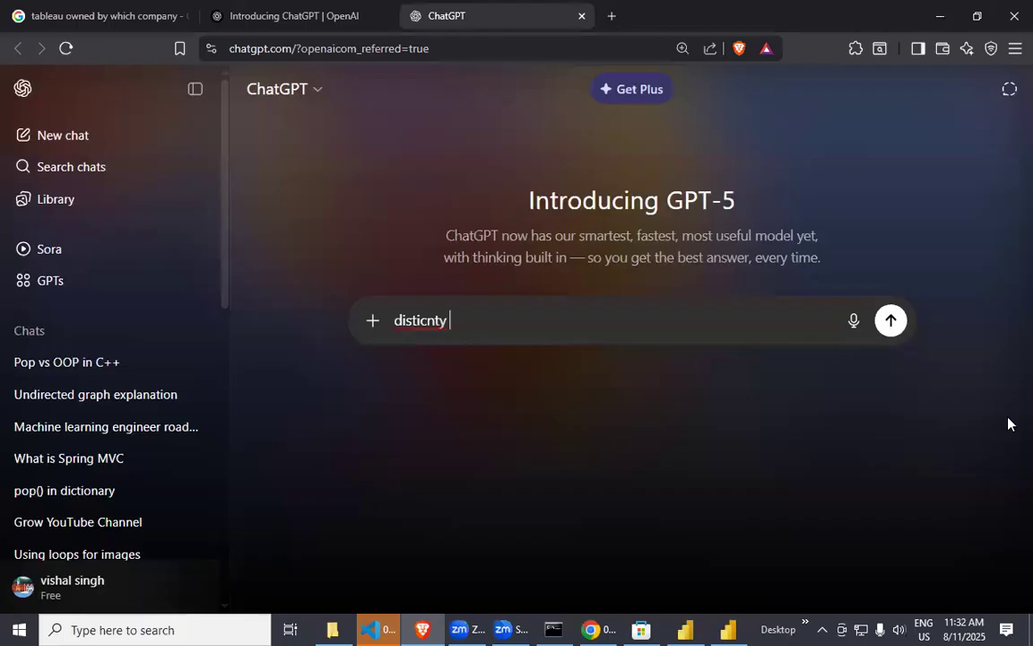
pyautogui.press('Return')
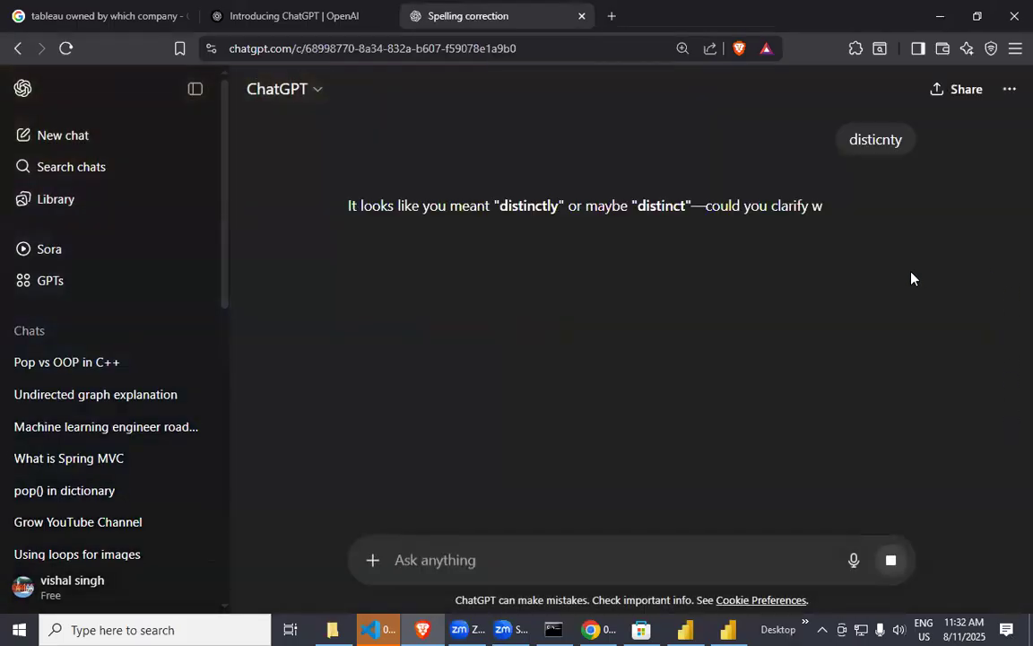
pyautogui.moveTo(638, 204); pyautogui.dragTo(682, 201)
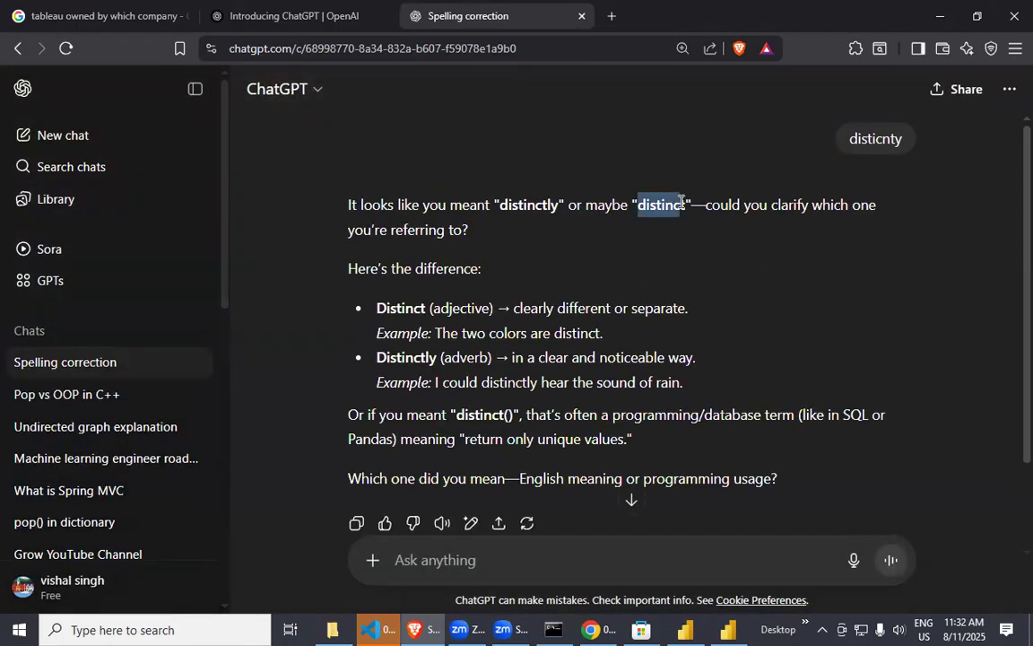
pyautogui.click(502, 553)
pyautogui.write('distinct')
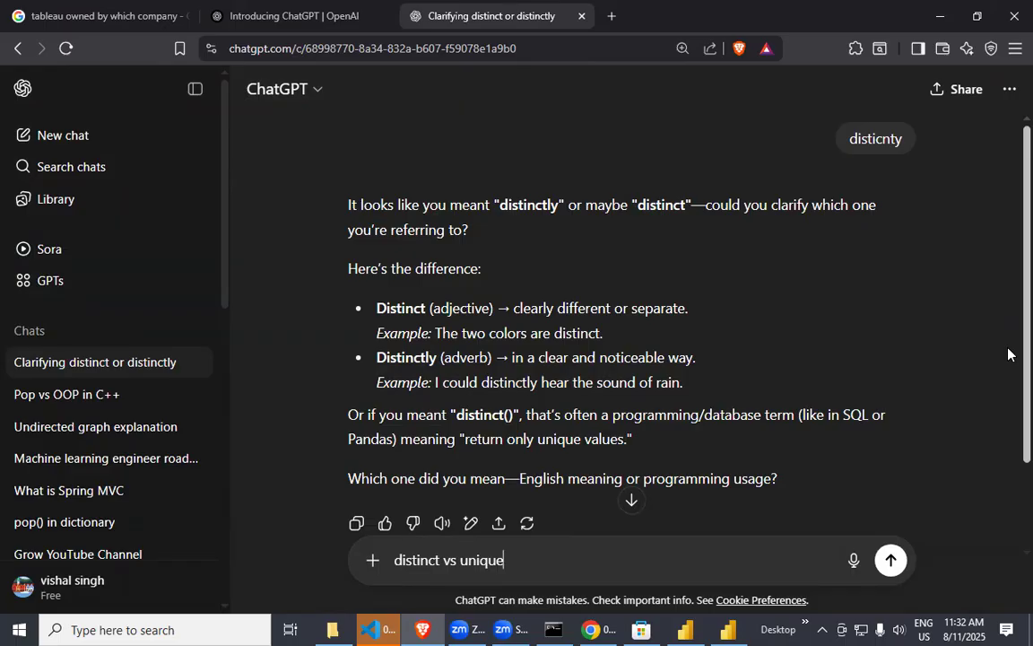
pyautogui.press('Return')
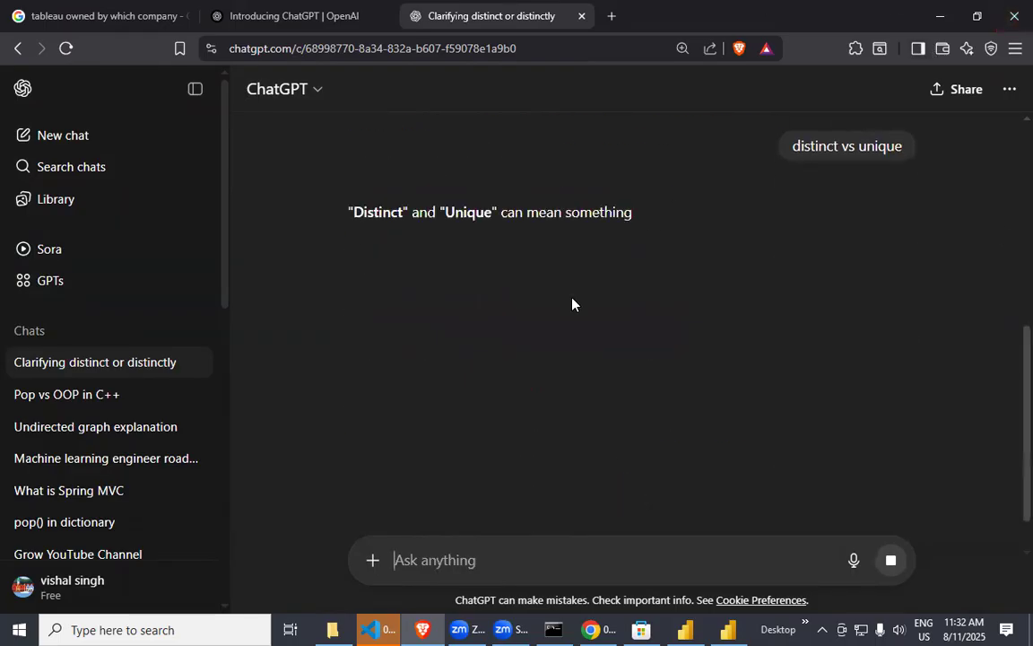
# Read the general English definitions and examples of distinct and unique in the ChatGPT answer.
pyautogui.scroll(-1, 535, 310)
pyautogui.scroll(1, 538, 308)
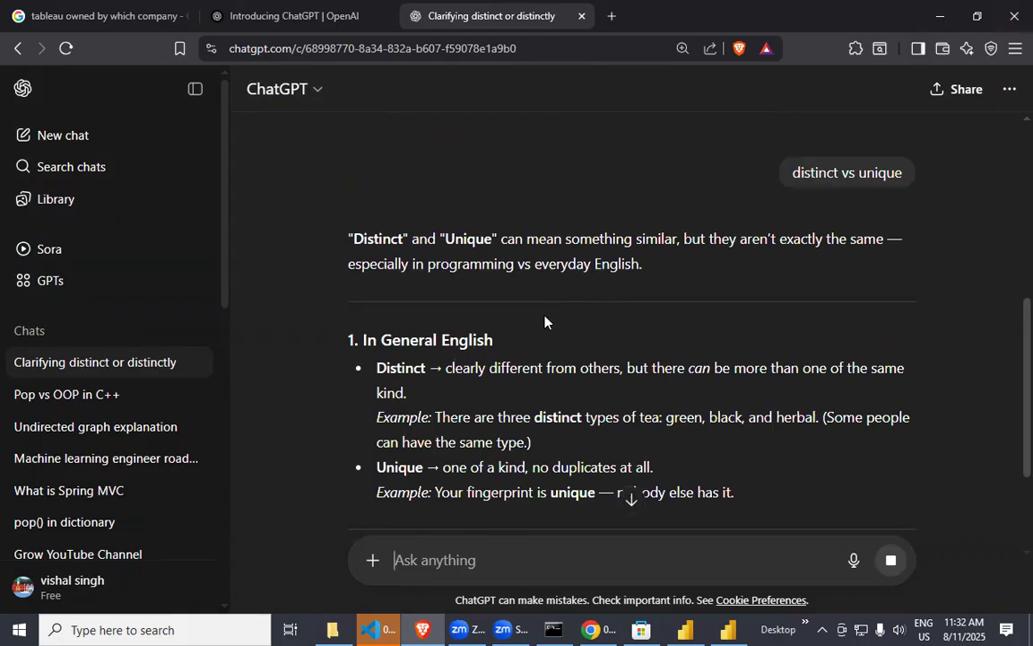
pyautogui.scroll(-2, 544, 316)
pyautogui.moveTo(445, 206); pyautogui.dragTo(550, 208)
pyautogui.moveTo(613, 207); pyautogui.dragTo(367, 219)
pyautogui.click(736, 206)
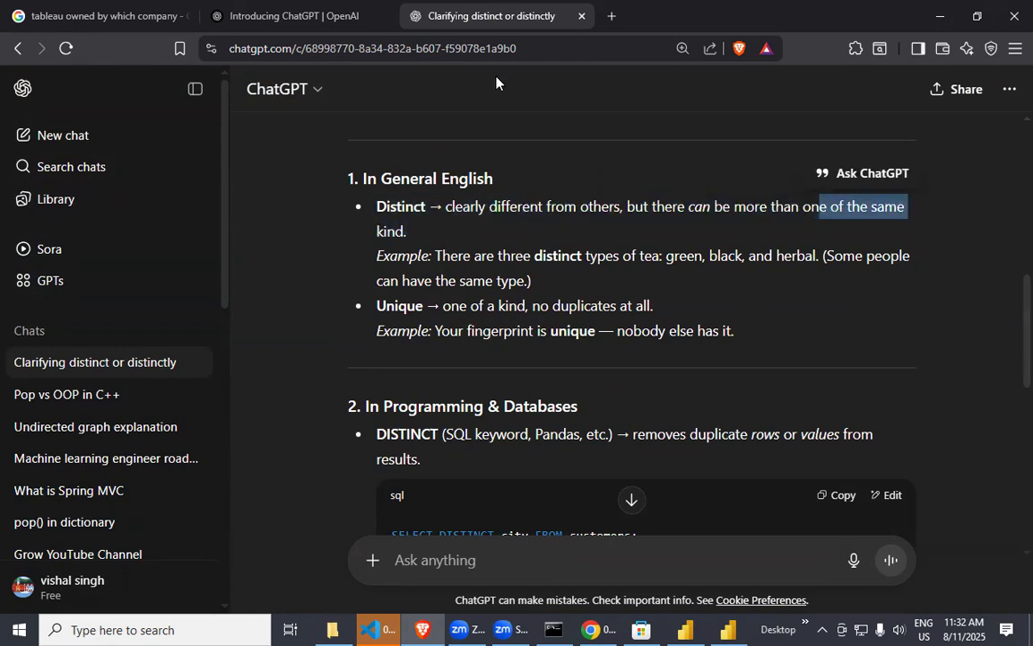
pyautogui.moveTo(421, 260); pyautogui.dragTo(605, 262)
pyautogui.click(631, 260)
pyautogui.moveTo(674, 257); pyautogui.dragTo(529, 281)
pyautogui.moveTo(441, 306); pyautogui.dragTo(656, 306)
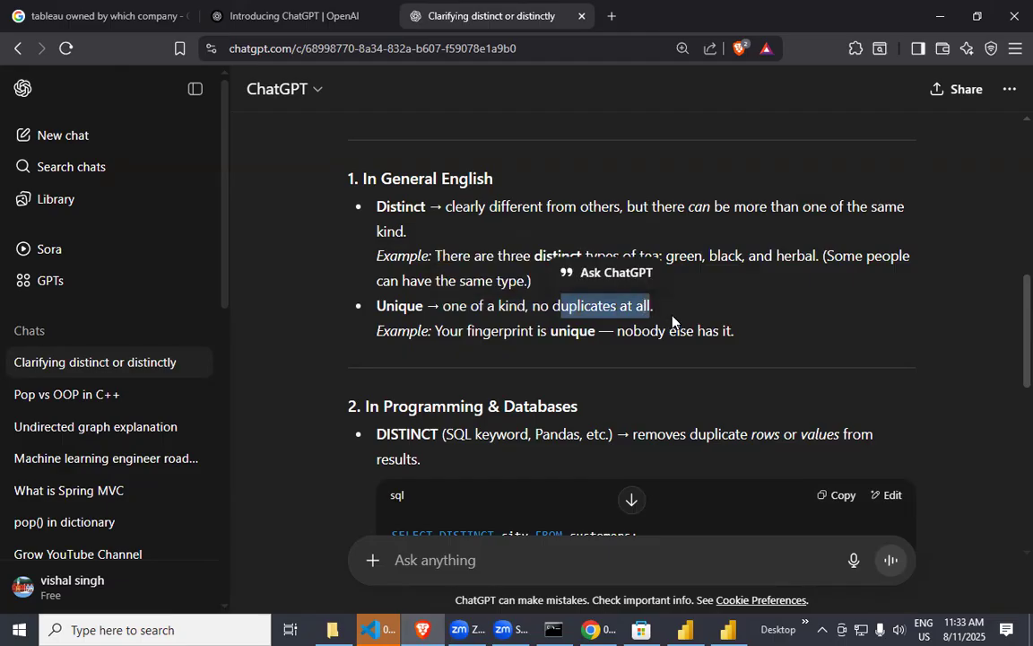
pyautogui.doubleClick(415, 329)
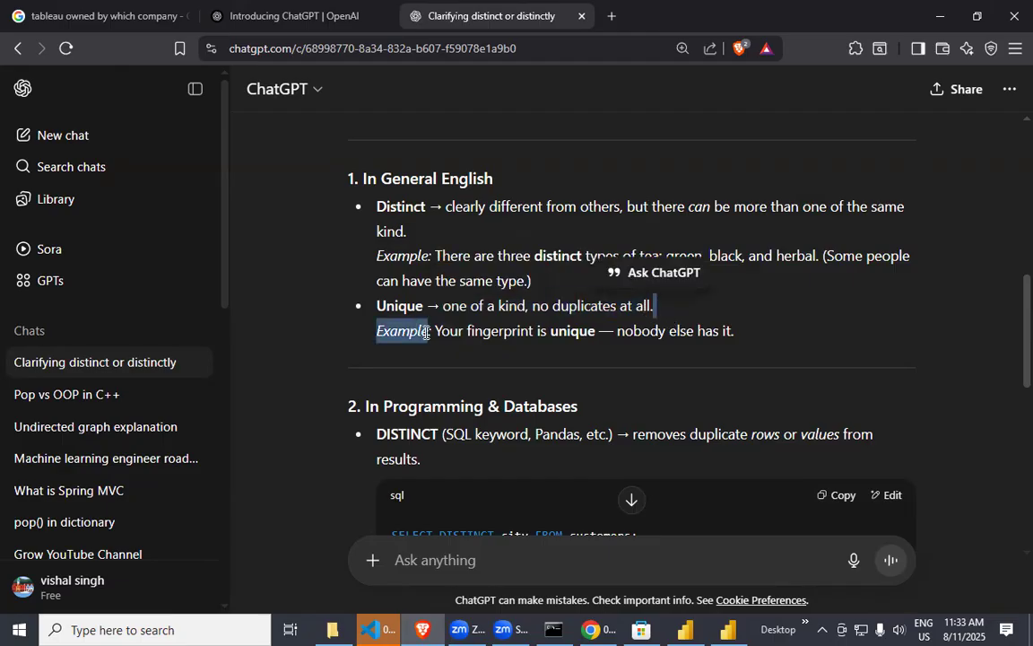
# Examine the SQL UNIQUE table example and the summary of how DISTINCT and UNIQUE differ in programming.
pyautogui.scroll(-3, 521, 376)
pyautogui.scroll(-5, 632, 332)
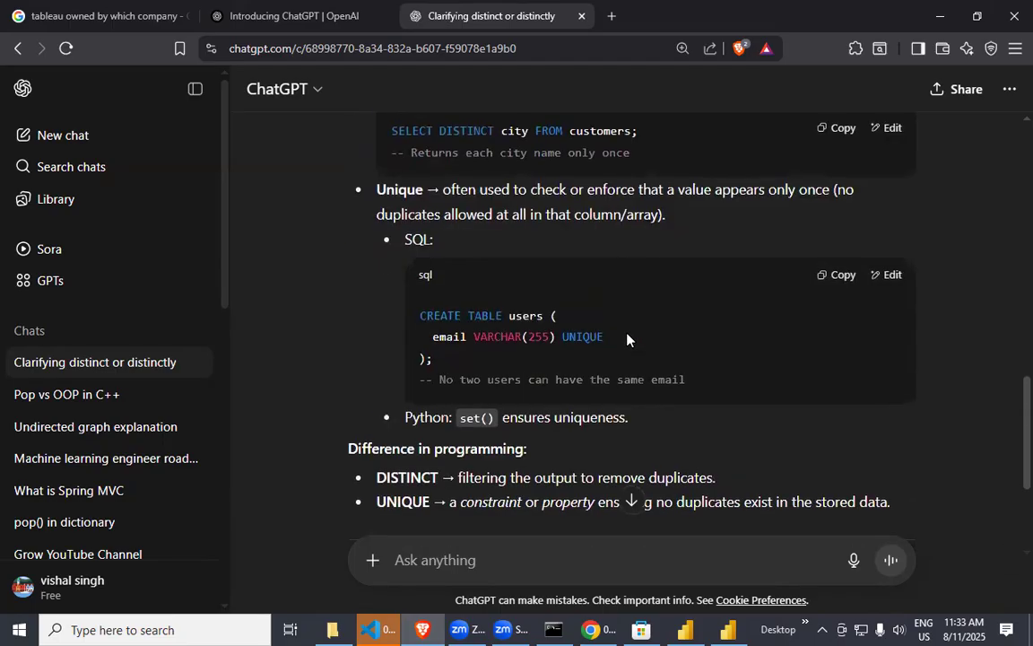
pyautogui.moveTo(439, 254); pyautogui.dragTo(556, 254)
pyautogui.scroll(2, 511, 249)
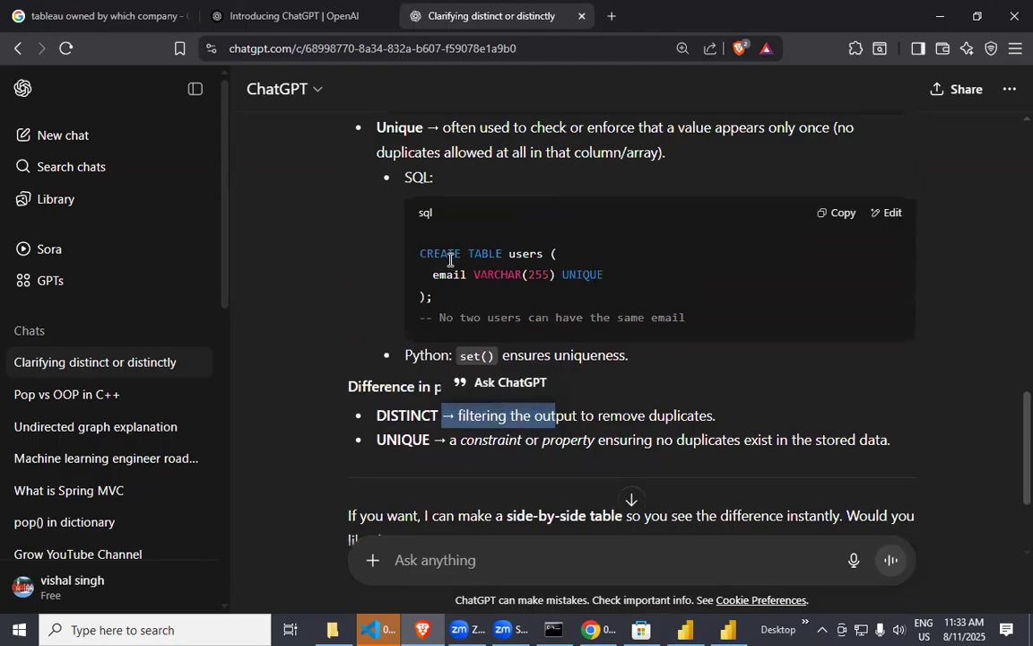
pyautogui.moveTo(679, 285); pyautogui.dragTo(521, 288)
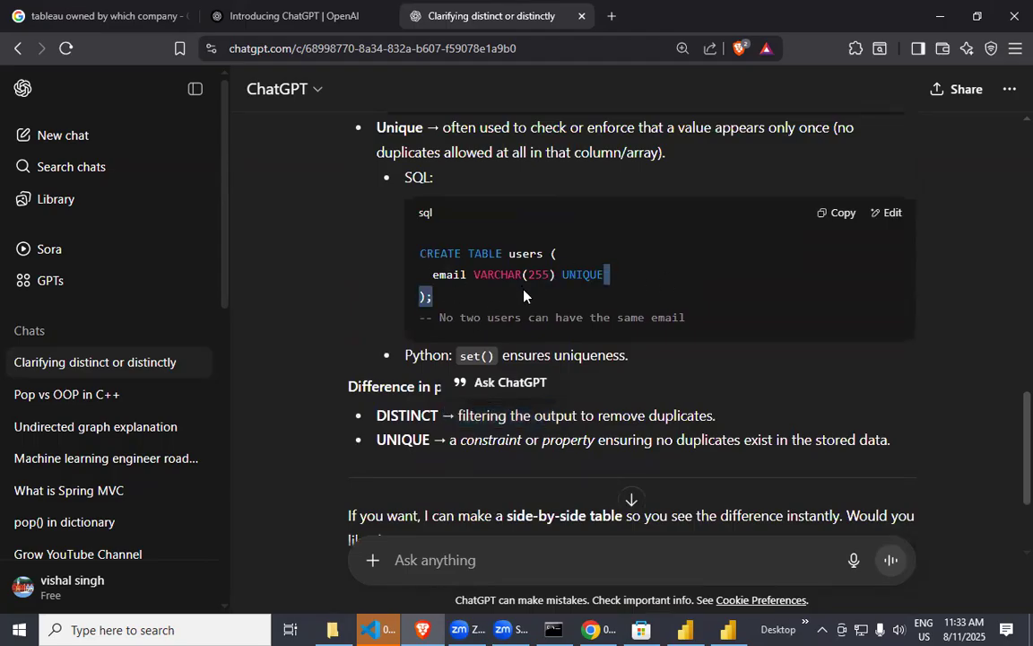
pyautogui.click(479, 317)
pyautogui.moveTo(461, 333); pyautogui.dragTo(680, 337)
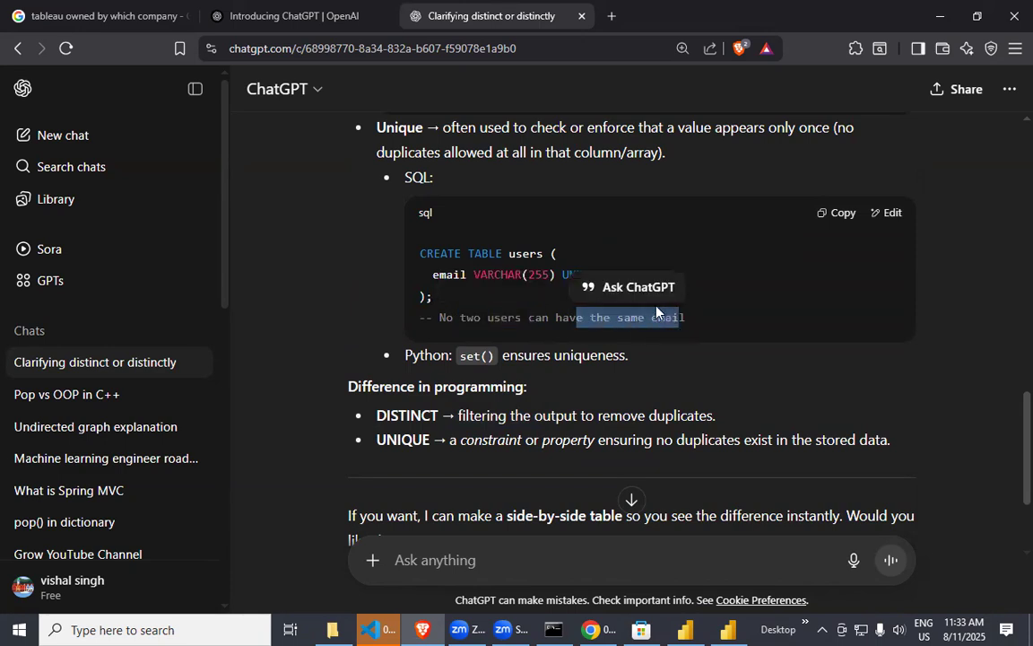
pyautogui.scroll(3, 653, 316)
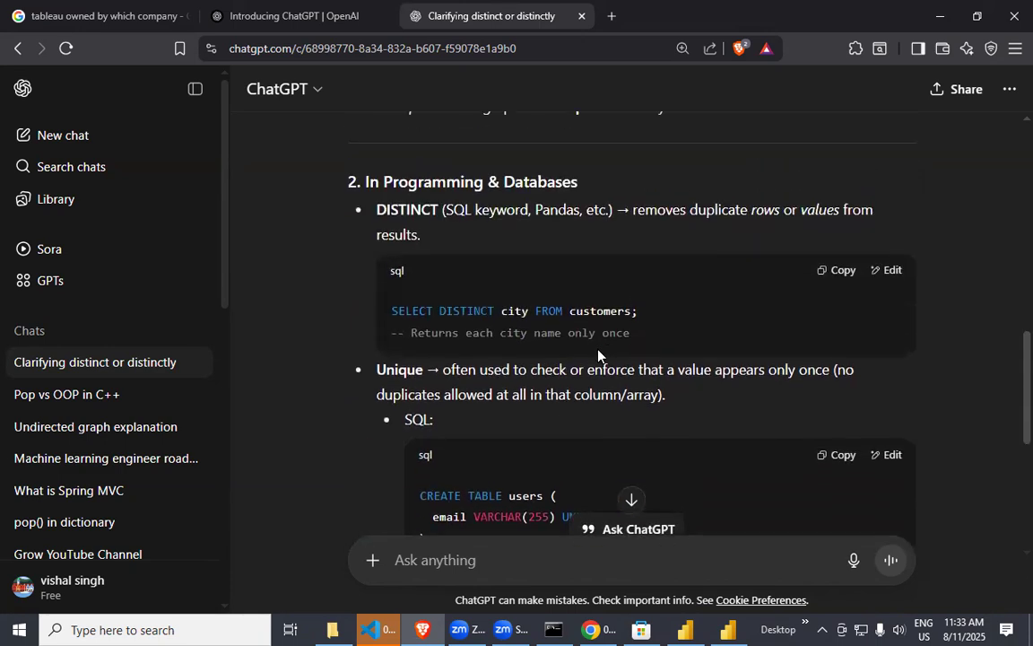
# Read the definitions of Unique and DISTINCT in the Programming & Databases section, comparing them with the general English ones.
pyautogui.moveTo(450, 370); pyautogui.dragTo(800, 371)
pyautogui.moveTo(831, 373); pyautogui.dragTo(635, 372)
pyautogui.moveTo(377, 395); pyautogui.dragTo(506, 395)
pyautogui.moveTo(510, 395); pyautogui.dragTo(537, 395)
pyautogui.click(652, 394)
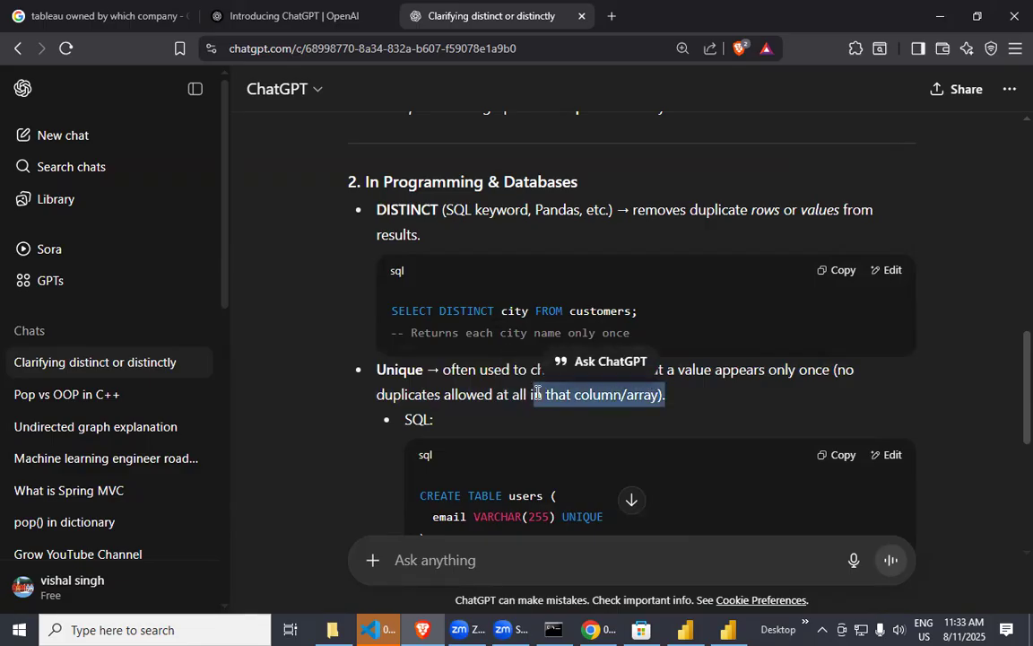
pyautogui.scroll(2, 519, 395)
pyautogui.moveTo(448, 370); pyautogui.dragTo(751, 377)
pyautogui.moveTo(618, 374); pyautogui.dragTo(384, 439)
pyautogui.click(410, 402)
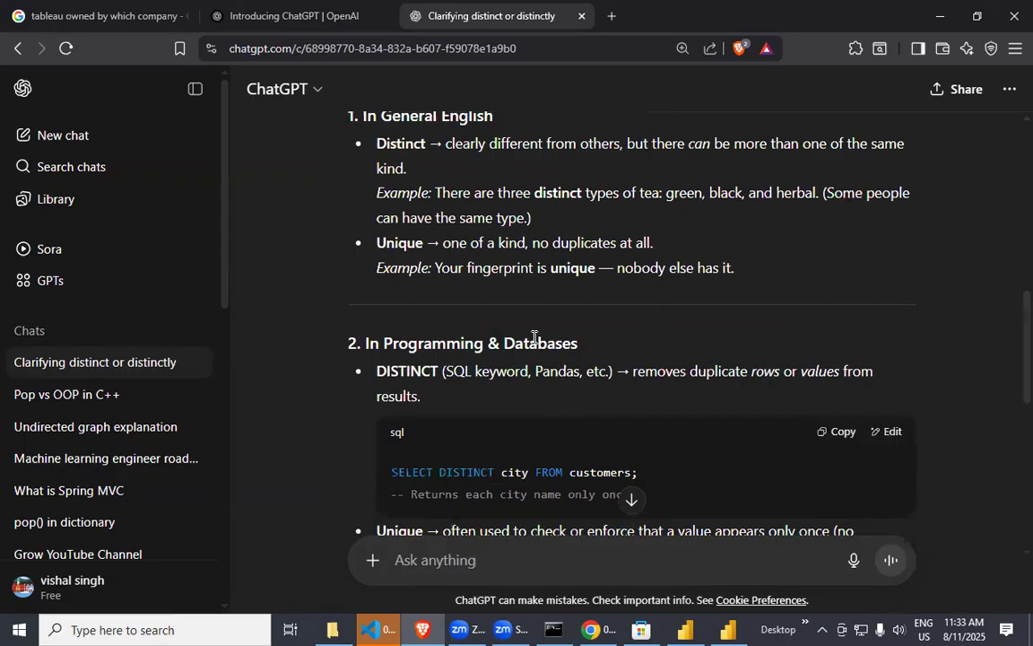
pyautogui.scroll(1, 535, 340)
pyautogui.scroll(-1, 536, 340)
pyautogui.moveTo(435, 193); pyautogui.dragTo(582, 199)
# Ask ChatGPT the follow-up question "real life example".
pyautogui.scroll(-7, 547, 381)
pyautogui.click(459, 551)
pyautogui.write('rea')
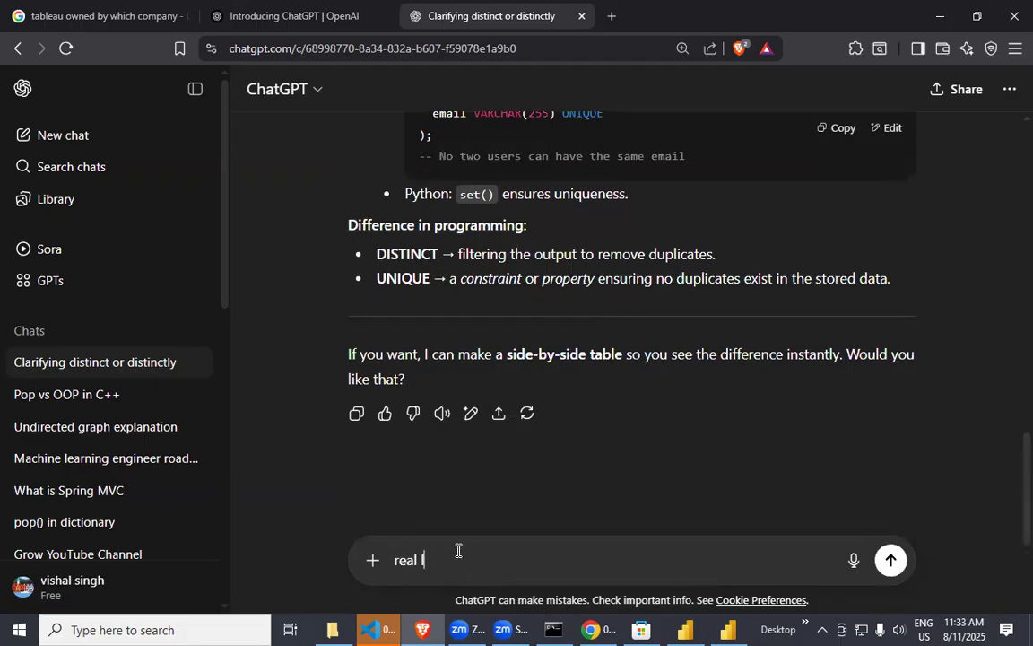
pyautogui.write('l life exam ple')
pyautogui.press('Return')
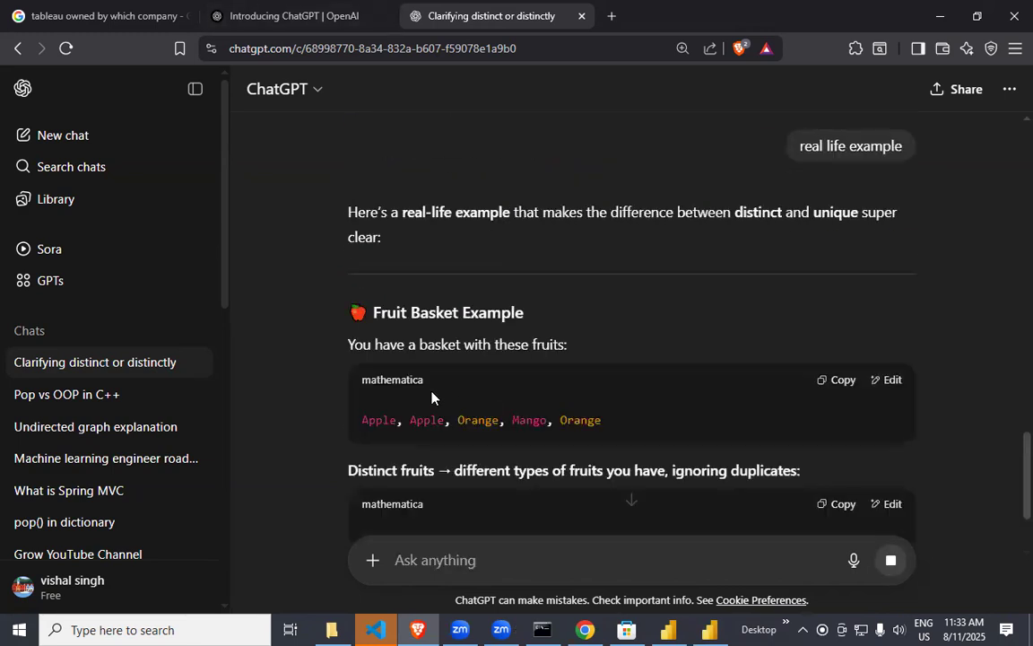
# Examine the fruit basket list and the explanation of distinct fruits in the new answer.
pyautogui.moveTo(359, 344); pyautogui.dragTo(574, 356)
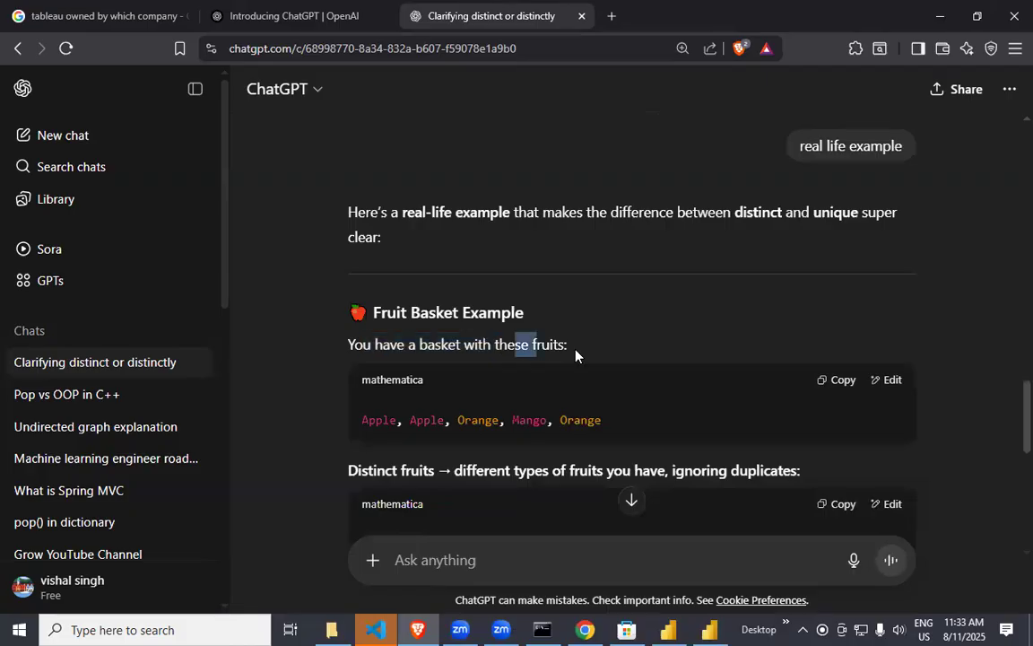
pyautogui.moveTo(600, 419); pyautogui.dragTo(406, 419)
pyautogui.scroll(-1, 459, 403)
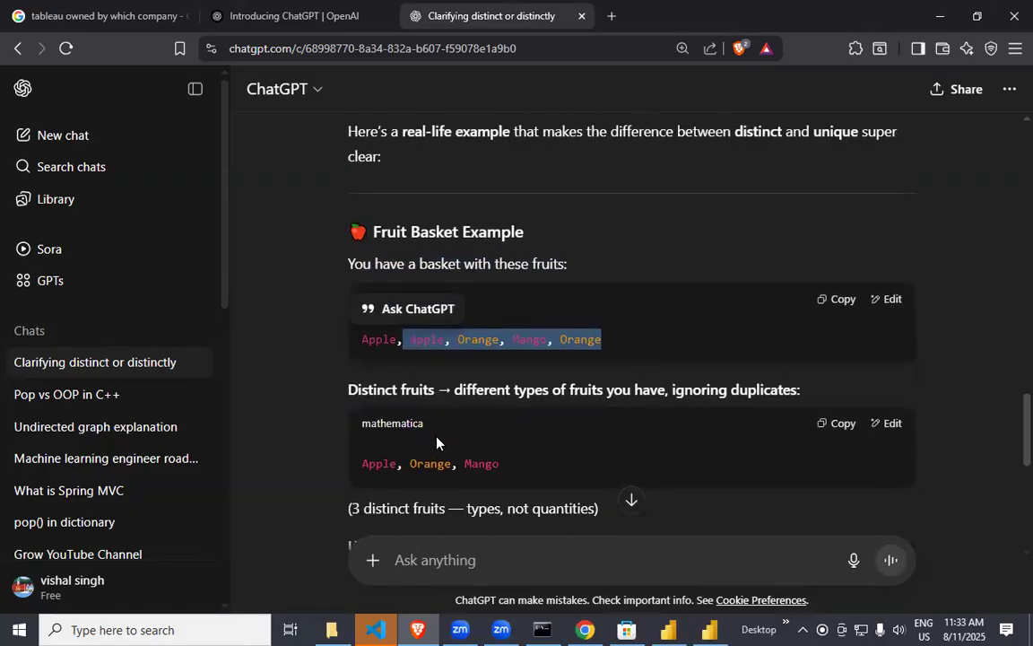
pyautogui.click(459, 433)
pyautogui.moveTo(376, 339); pyautogui.dragTo(485, 341)
pyautogui.click(410, 450)
pyautogui.click(405, 504)
pyautogui.moveTo(478, 463); pyautogui.dragTo(509, 466)
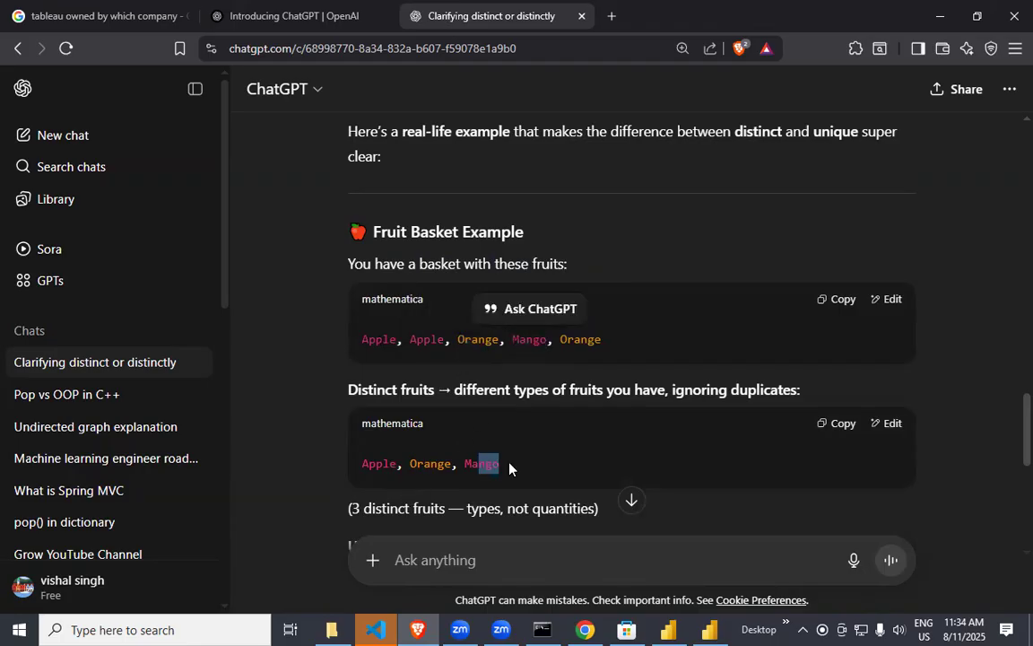
pyautogui.scroll(-2, 402, 371)
pyautogui.moveTo(363, 346); pyautogui.dragTo(472, 375)
pyautogui.scroll(1, 472, 375)
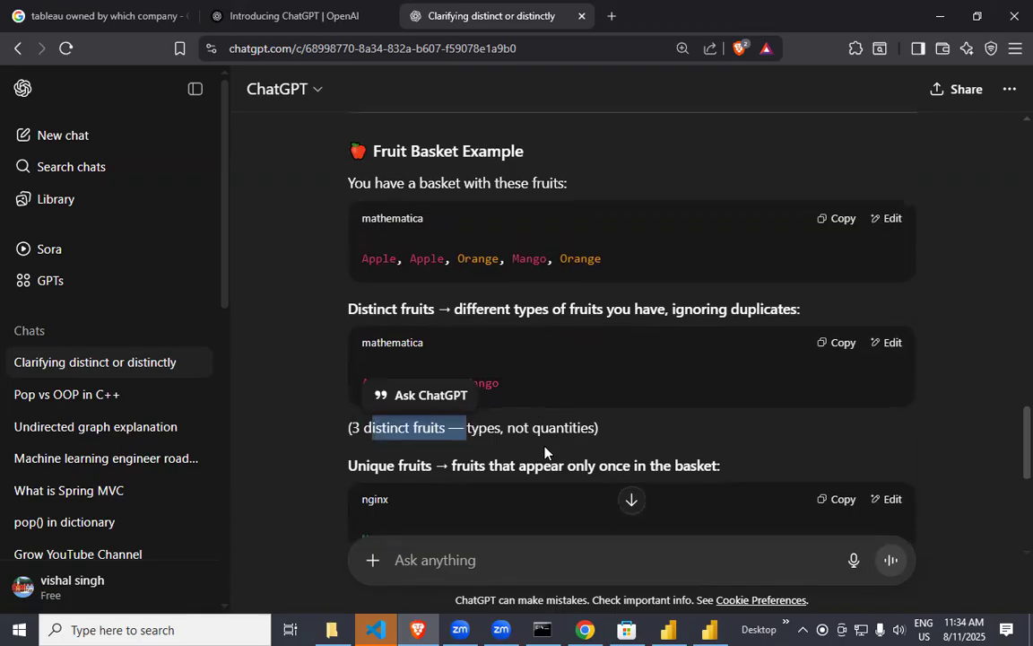
pyautogui.moveTo(508, 428); pyautogui.dragTo(594, 431)
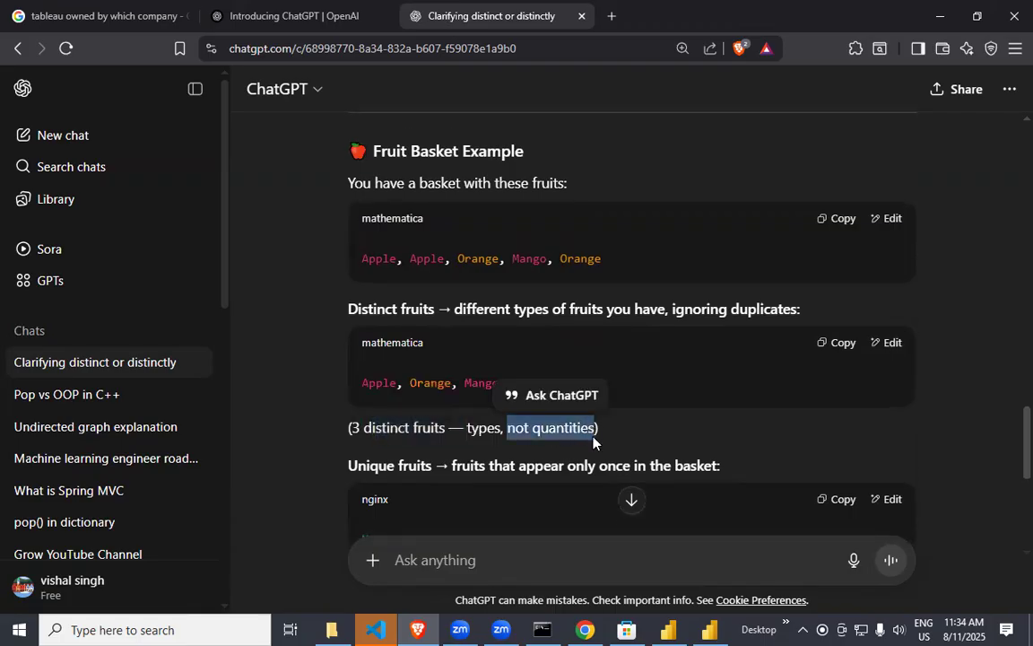
pyautogui.click(527, 443)
# Compare the unique fruits explanation with the basket list and read the key takeaway on distinct versus unique.
pyautogui.scroll(-3, 517, 435)
pyautogui.moveTo(350, 224); pyautogui.dragTo(434, 223)
pyautogui.scroll(4, 502, 368)
pyautogui.moveTo(505, 336); pyautogui.dragTo(548, 355)
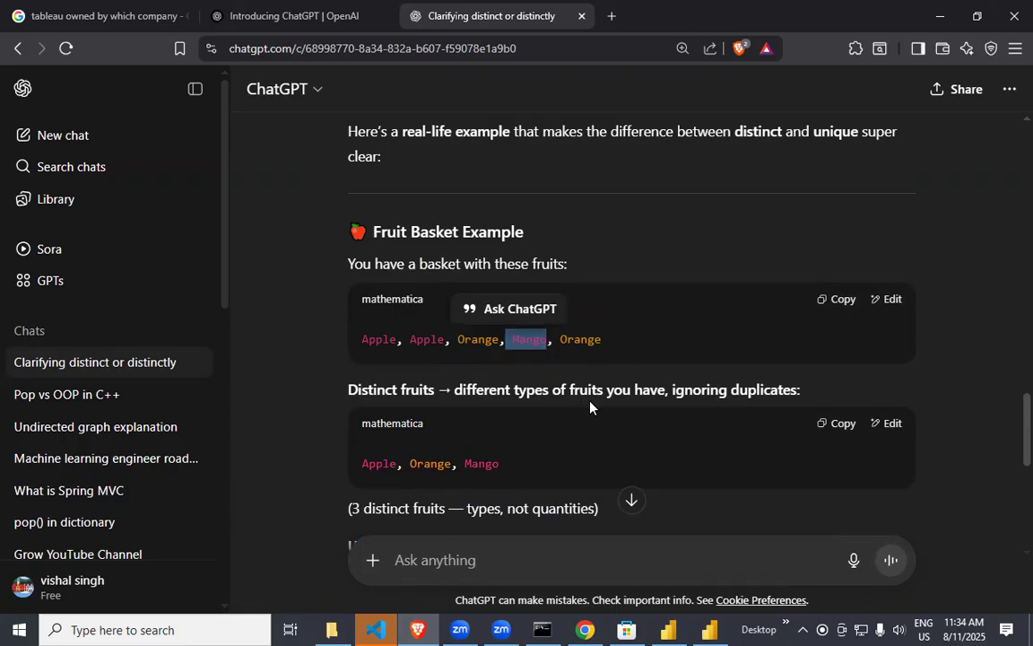
pyautogui.scroll(-4, 582, 406)
pyautogui.moveTo(414, 292); pyautogui.dragTo(357, 296)
pyautogui.moveTo(451, 223); pyautogui.dragTo(722, 215)
pyautogui.scroll(3, 555, 332)
pyautogui.scroll(2, 555, 332)
pyautogui.moveTo(514, 419); pyautogui.dragTo(567, 420)
pyautogui.scroll(-6, 507, 446)
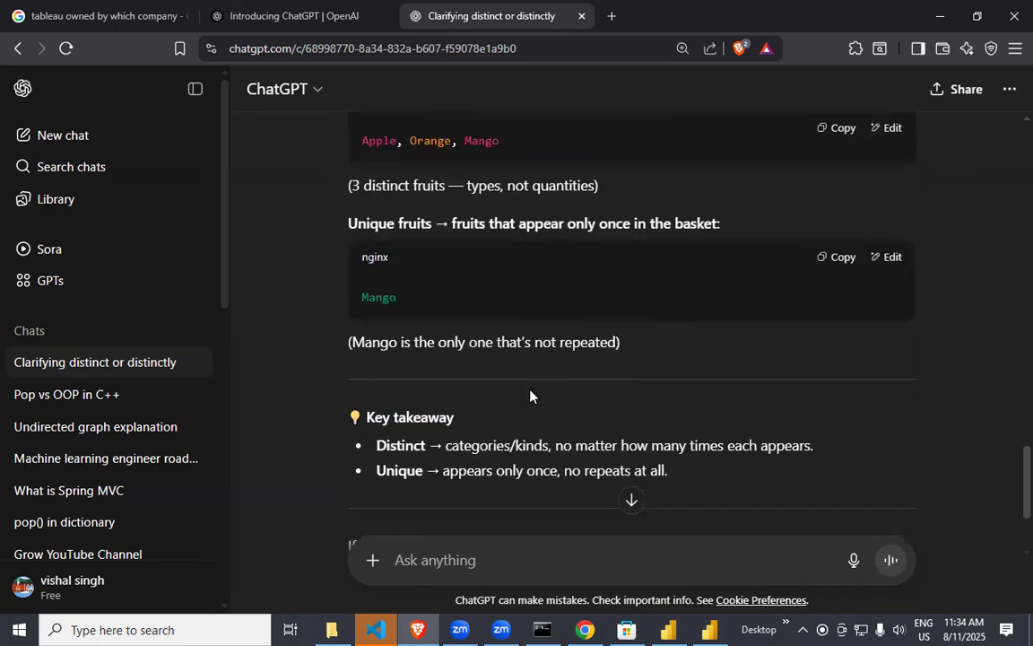
pyautogui.moveTo(423, 310); pyautogui.dragTo(662, 308)
pyautogui.click(506, 328)
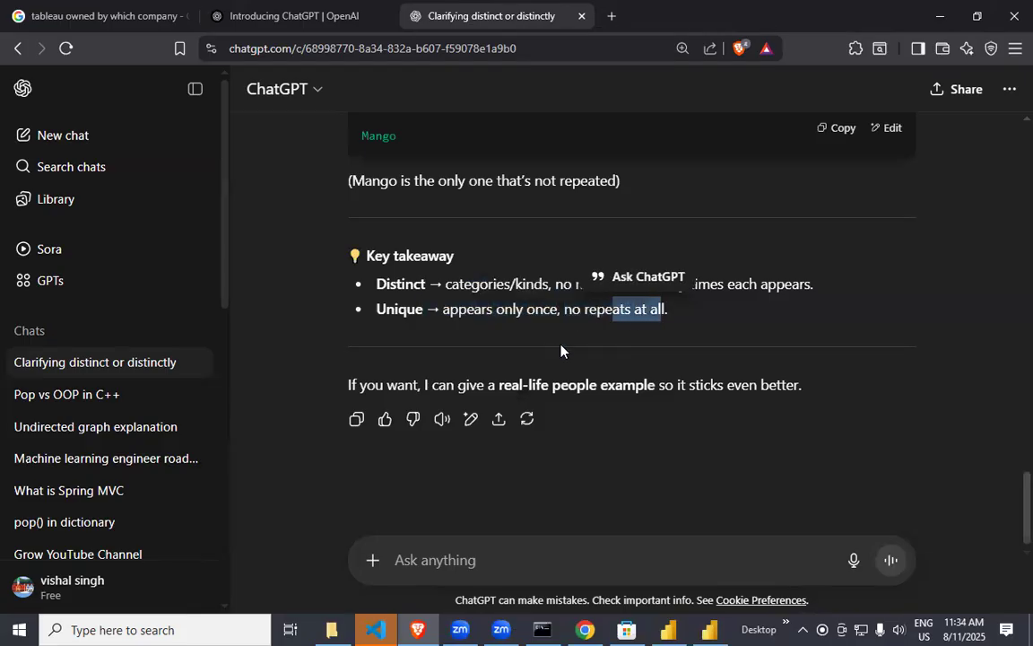
# Switch back to the Power Query Editor and look through the pizza_size values in the pizza_sales query.
pyautogui.click(584, 630)
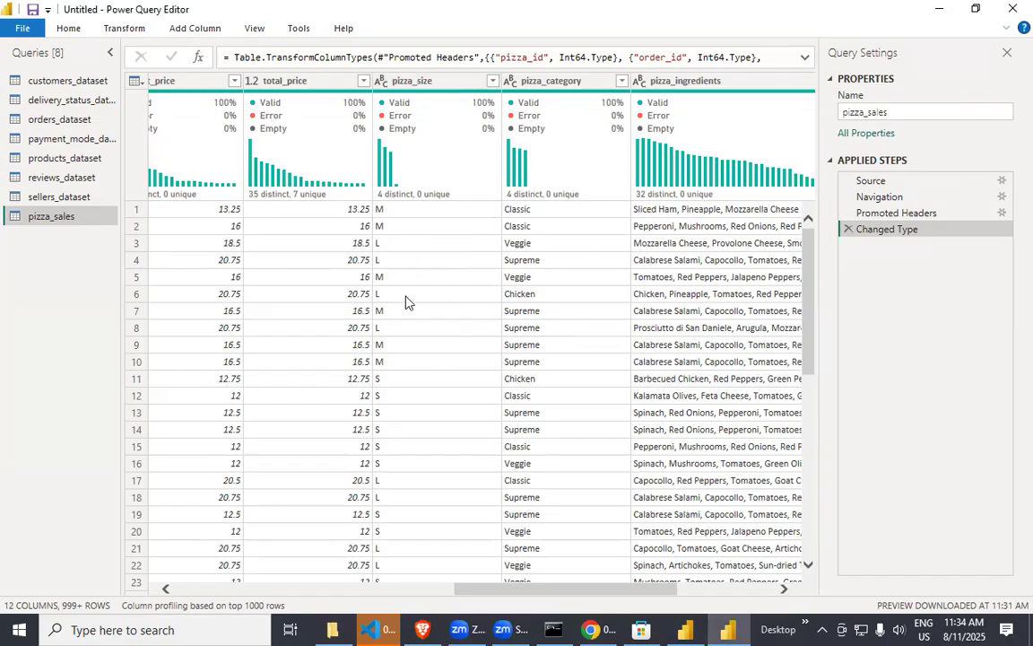
pyautogui.scroll(-5, 407, 377)
pyautogui.scroll(4, 407, 392)
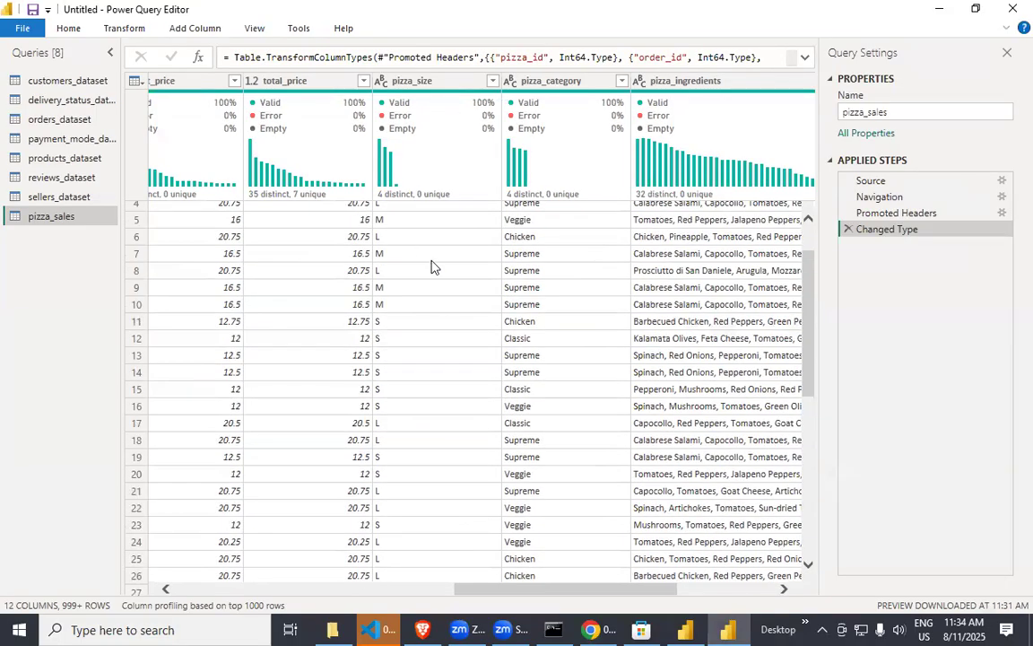
pyautogui.scroll(-6, 431, 266)
pyautogui.scroll(4, 421, 345)
pyautogui.scroll(3, 422, 344)
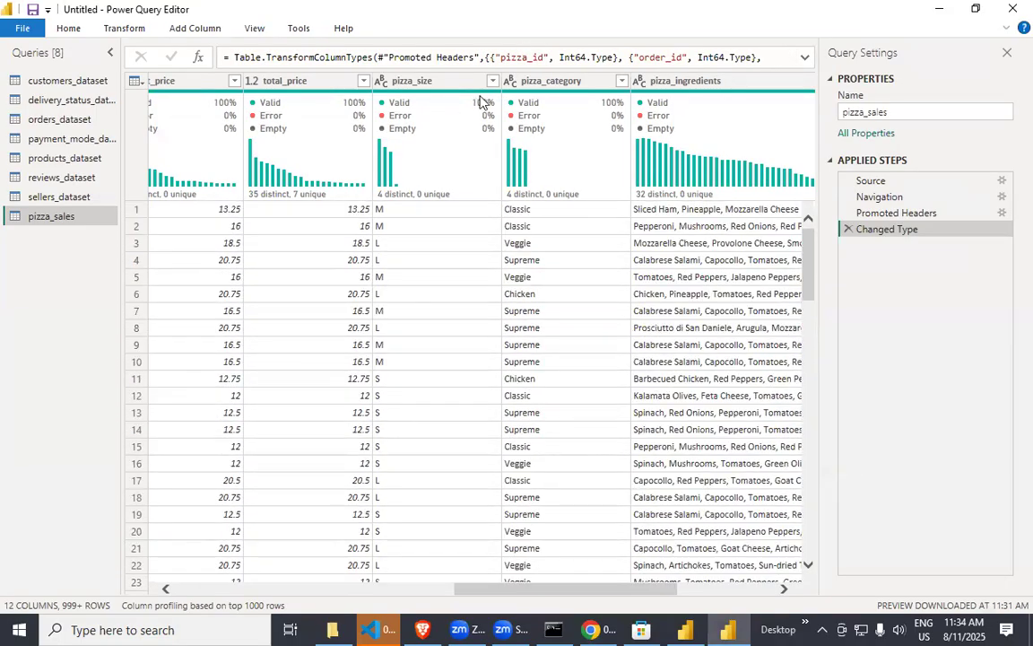
# Apply the pizza_size column filter with all sizes (L, M, S and XL) kept selected.
pyautogui.click(413, 82)
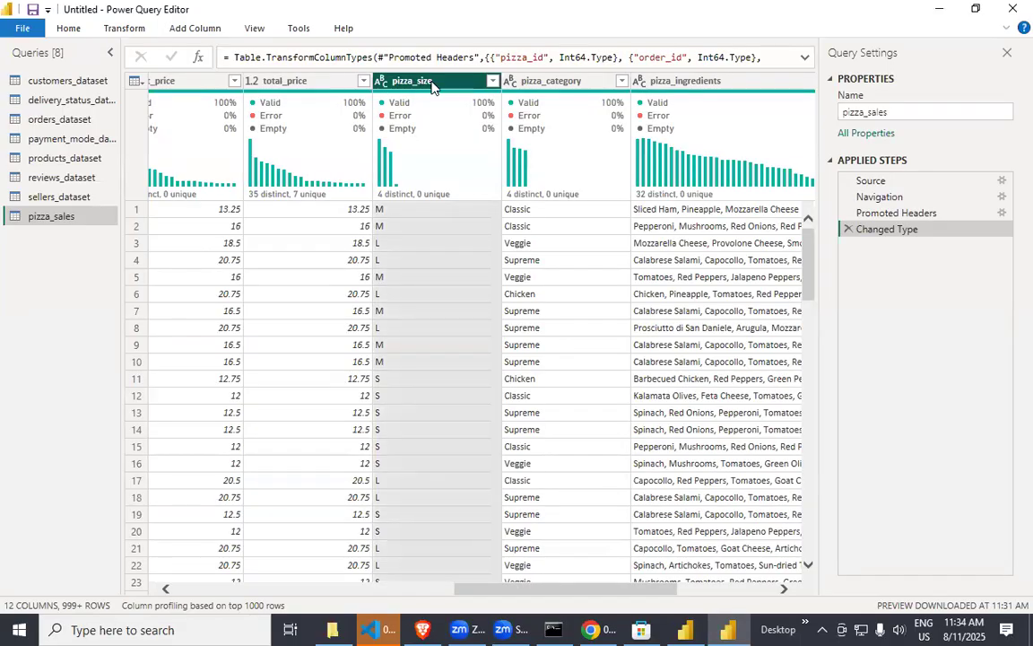
pyautogui.rightClick(435, 85)
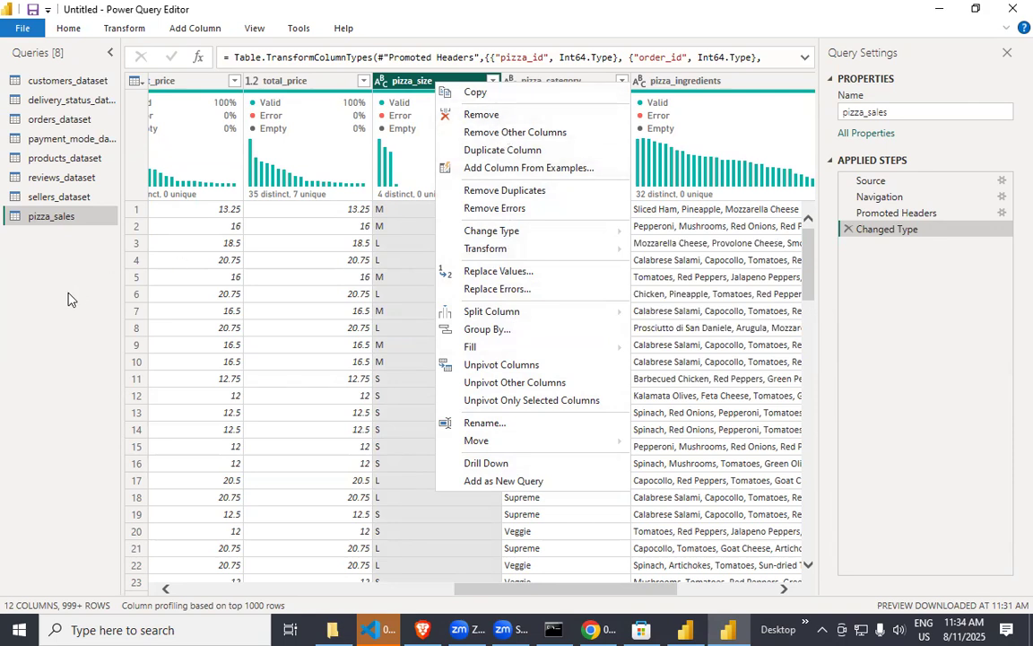
pyautogui.click(476, 93)
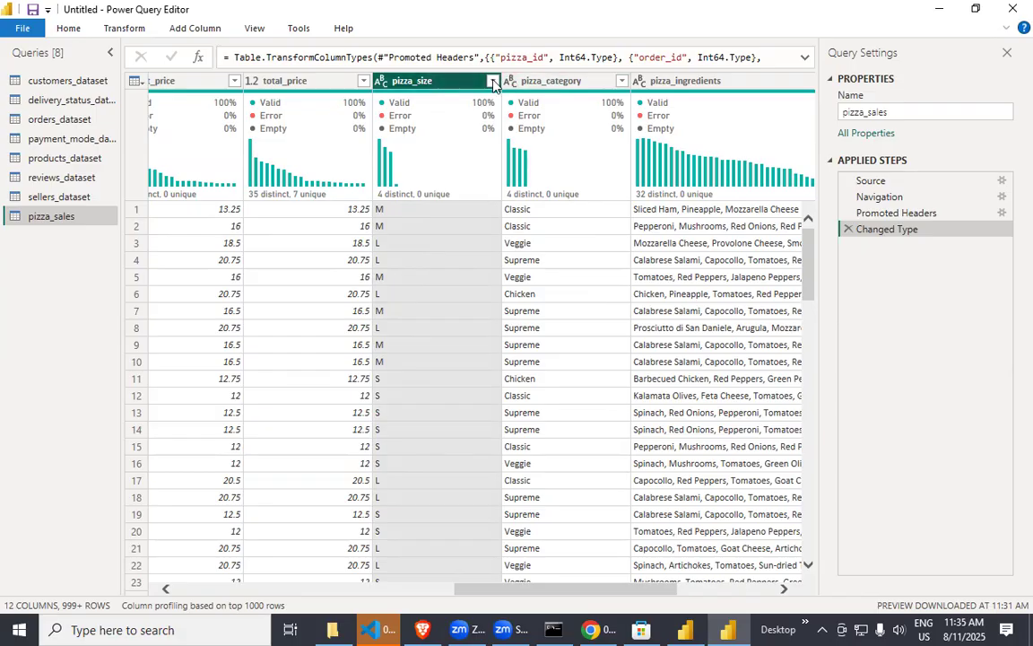
pyautogui.click(493, 82)
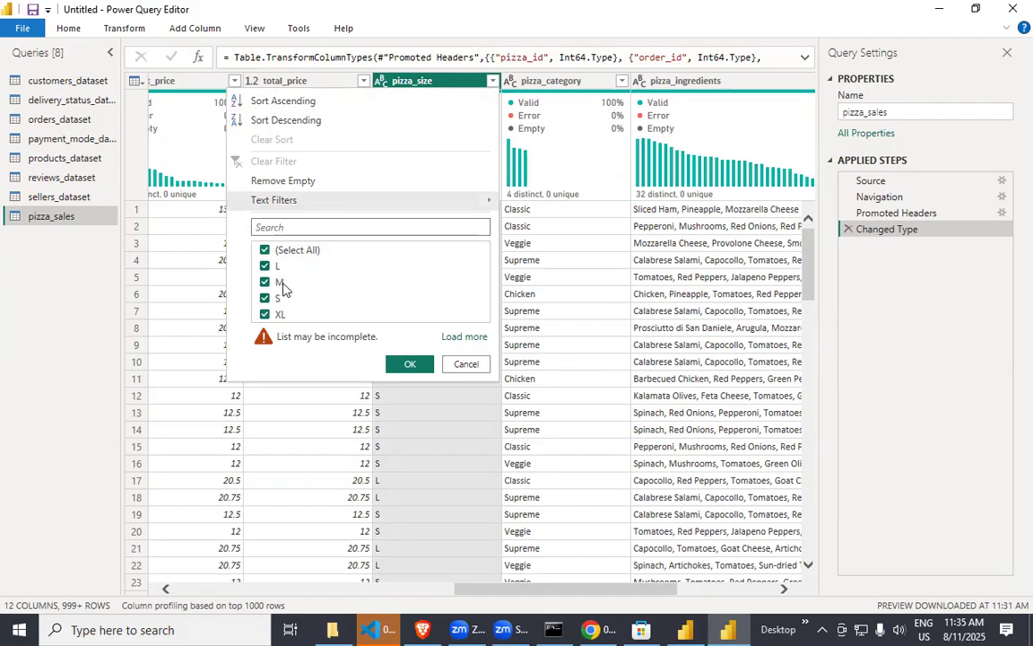
pyautogui.click(405, 364)
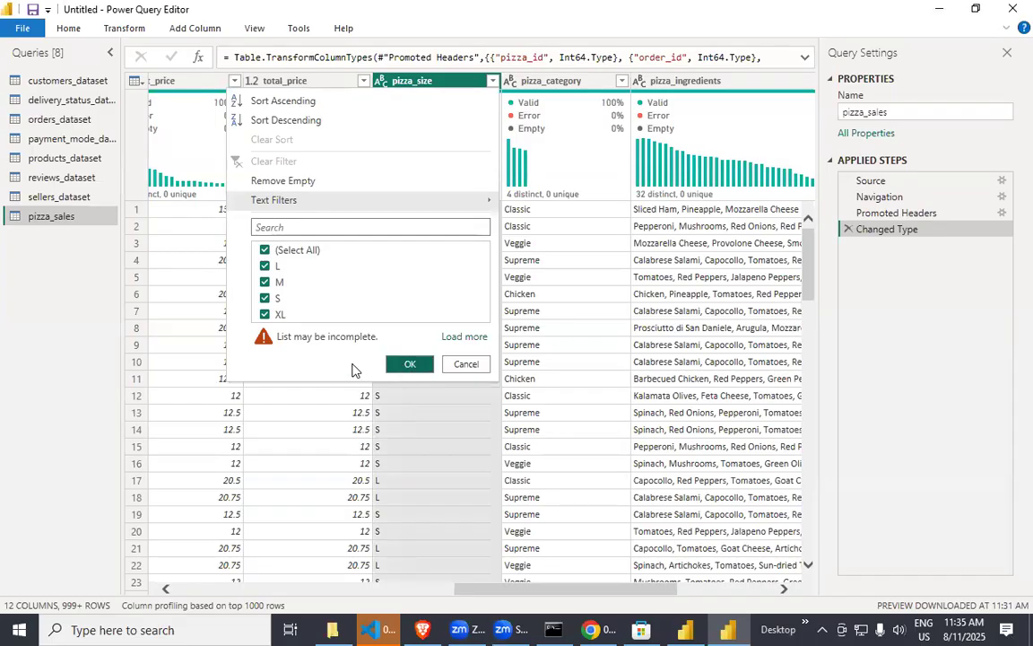
# Replace the value "L" with "Large" in the pizza_size column.
pyautogui.rightClick(448, 85)
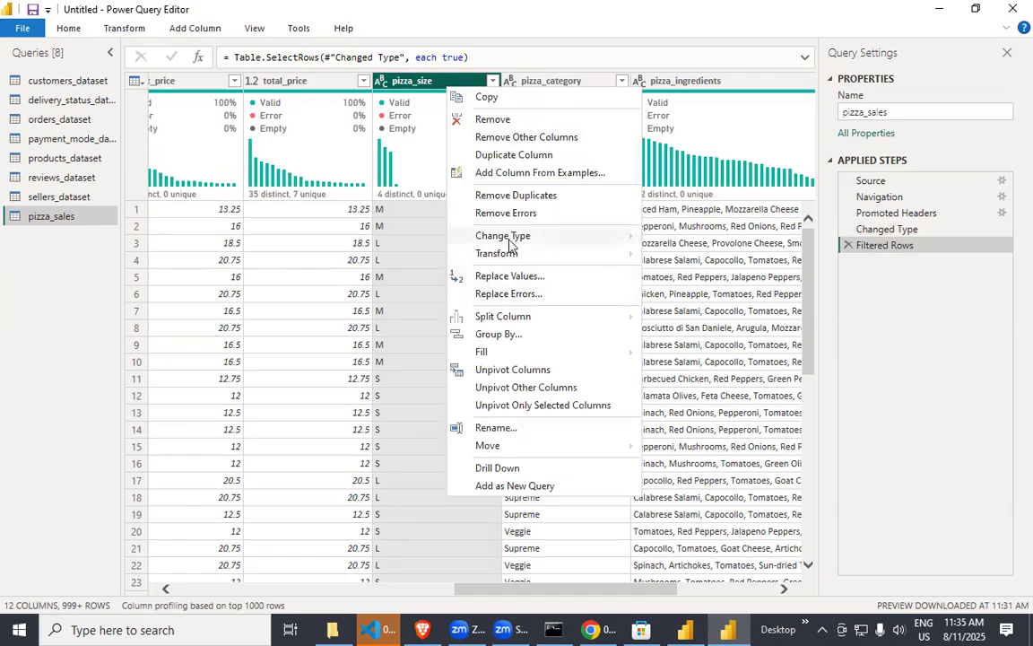
pyautogui.click(509, 278)
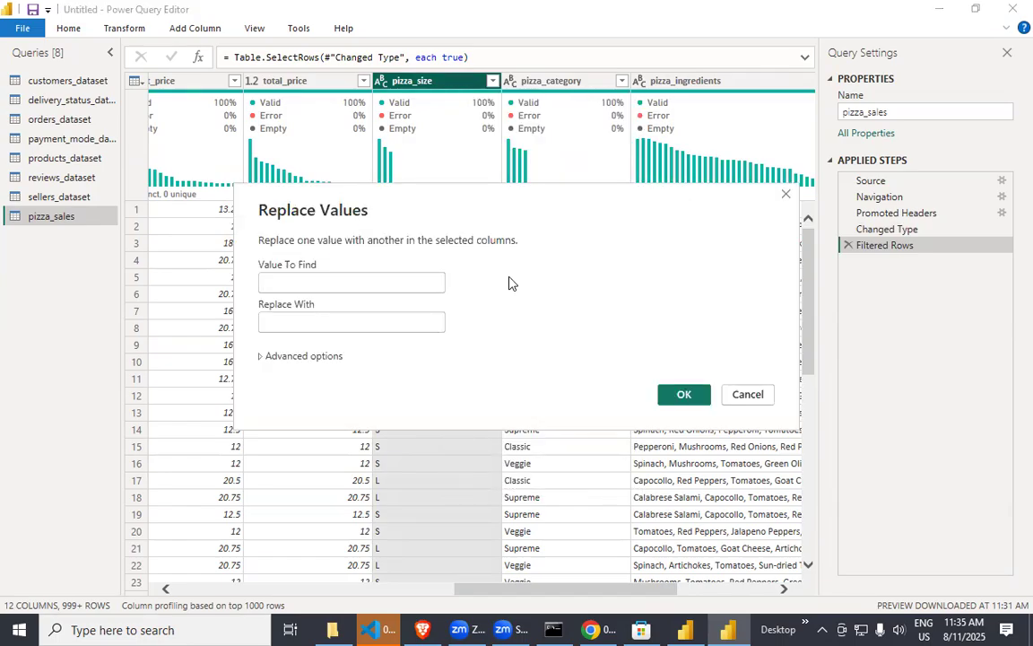
pyautogui.click(366, 288)
pyautogui.write('L')
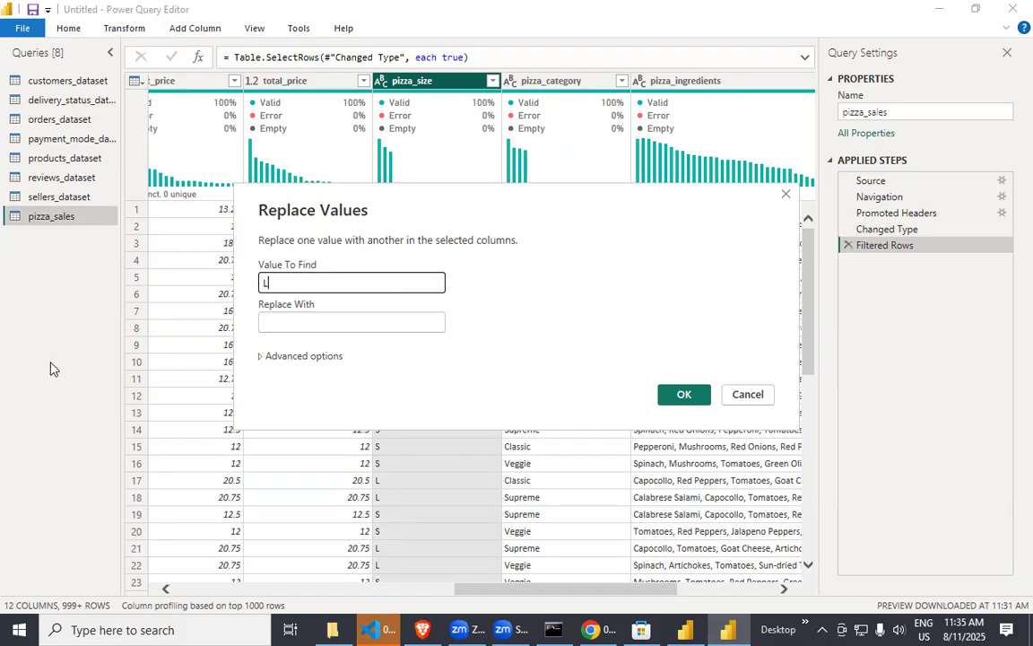
pyautogui.click(295, 325)
pyautogui.write('L')
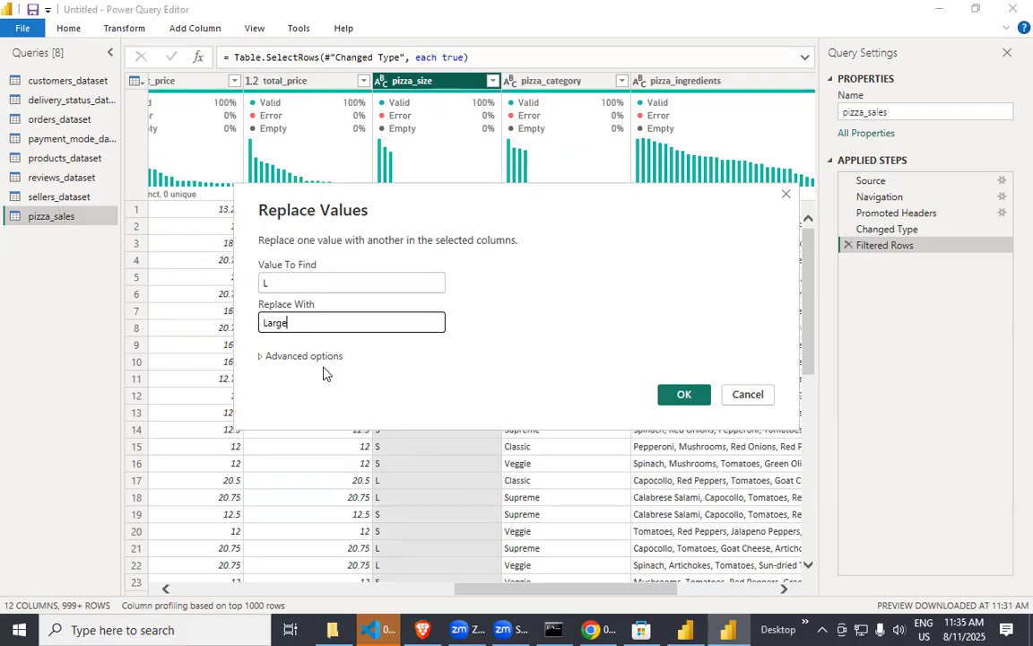
pyautogui.write('arge')
pyautogui.click(684, 395)
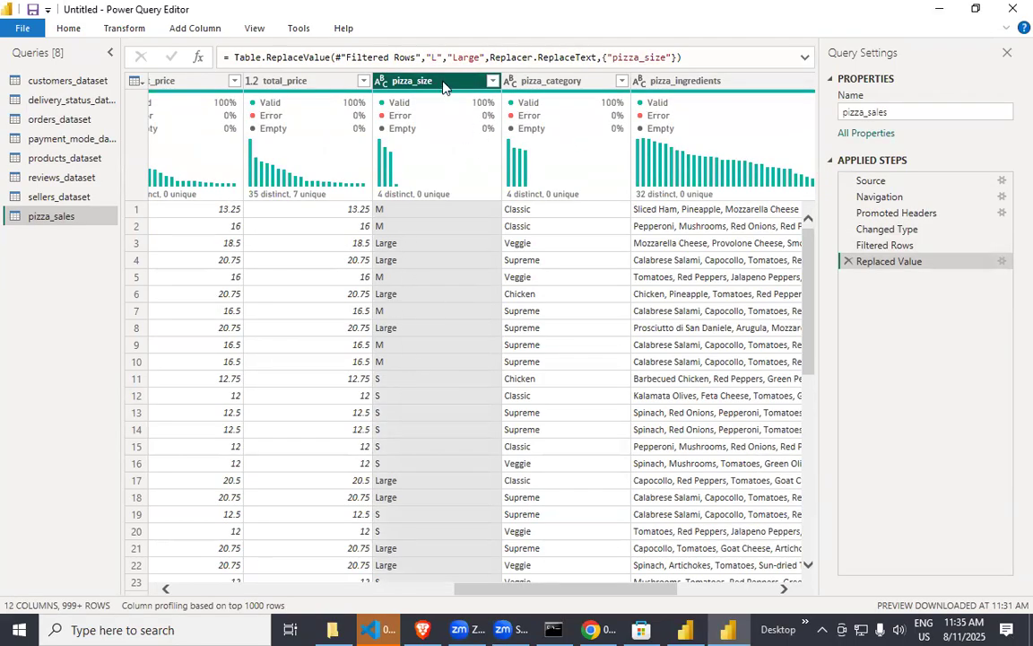
# Replace the value "M" with "Medium" in the pizza_size column and check the column's list of filter values.
pyautogui.rightClick(442, 87)
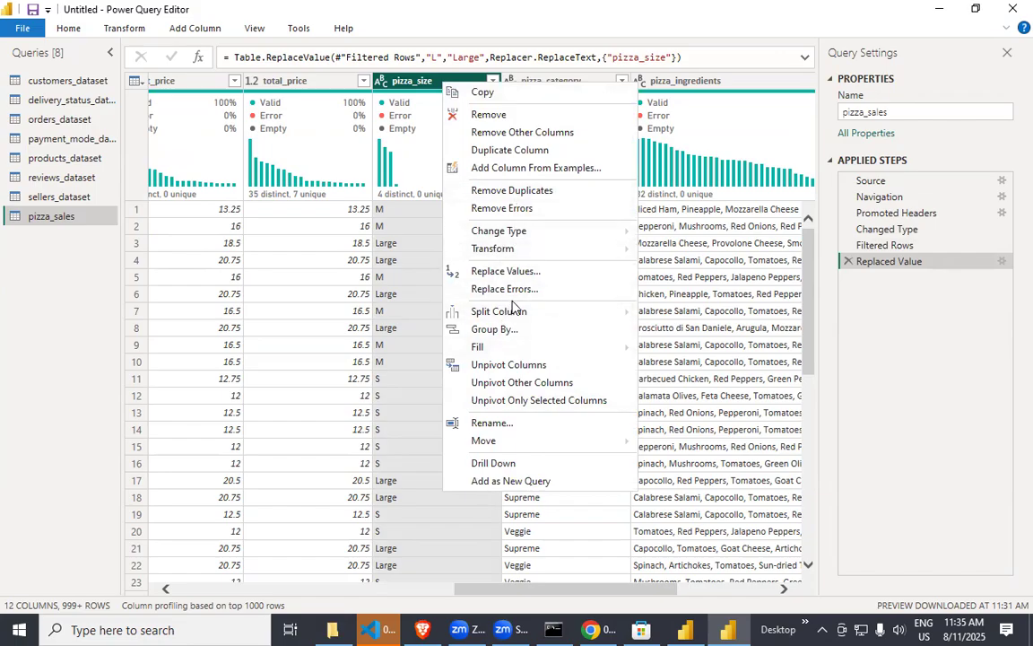
pyautogui.click(503, 271)
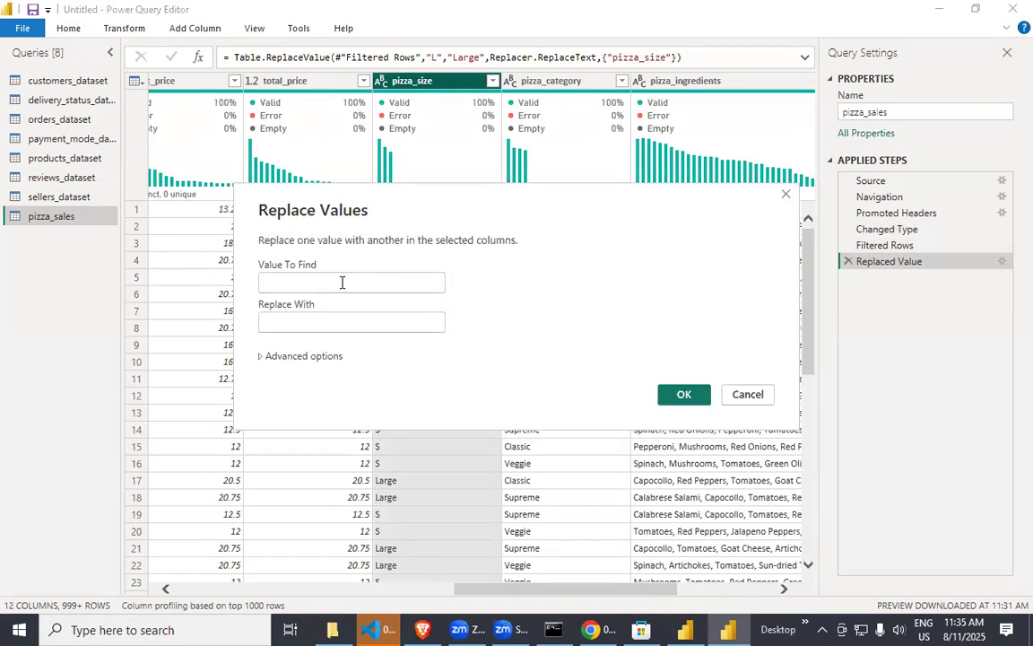
pyautogui.click(341, 283)
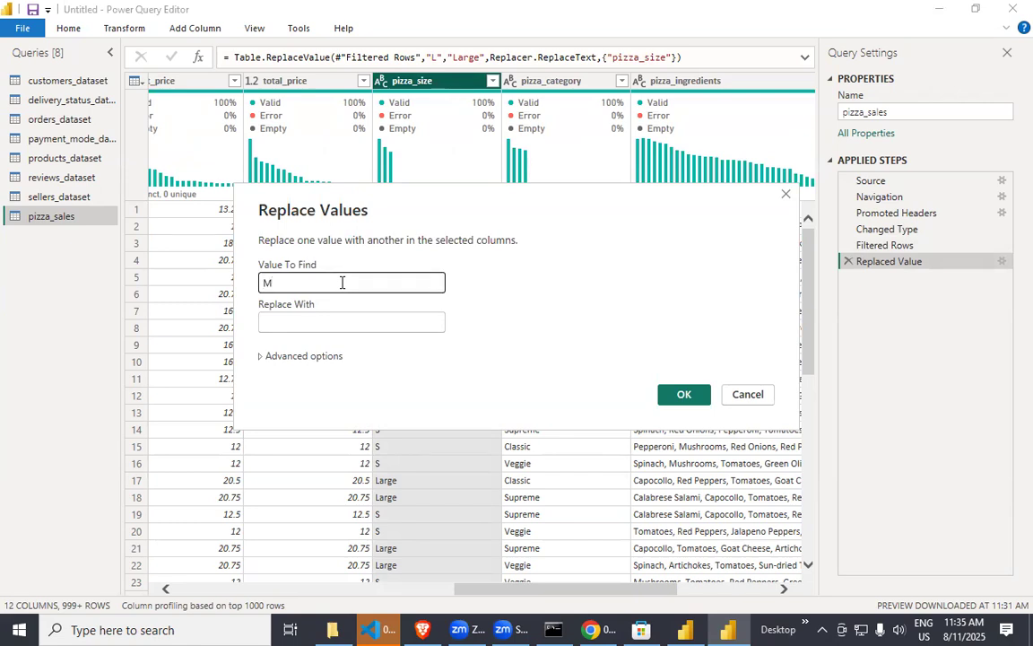
pyautogui.write('M')
pyautogui.click(361, 328)
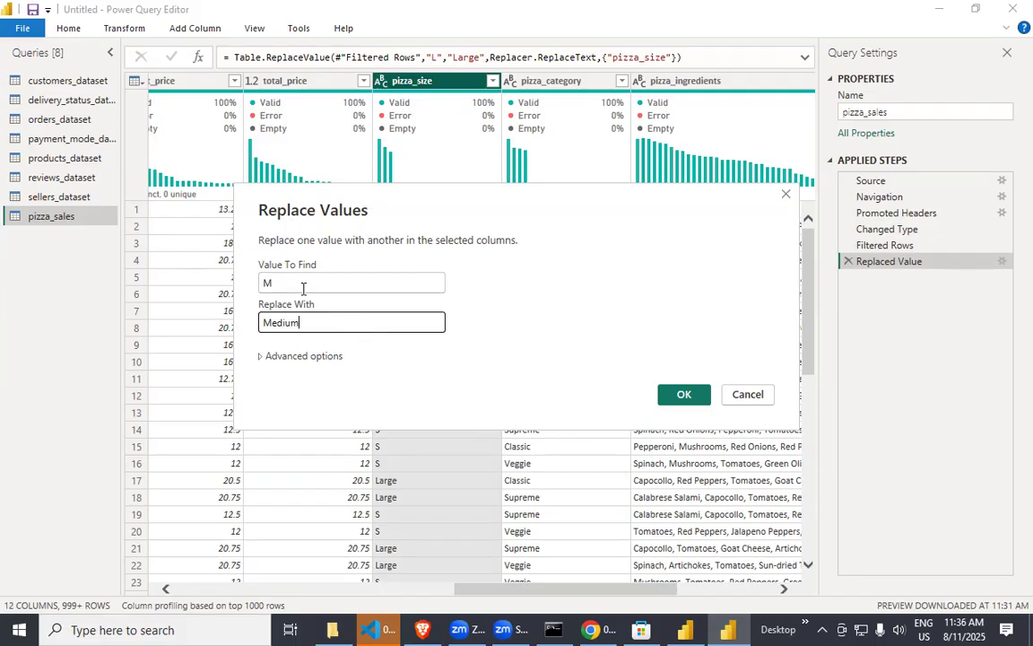
pyautogui.click(684, 394)
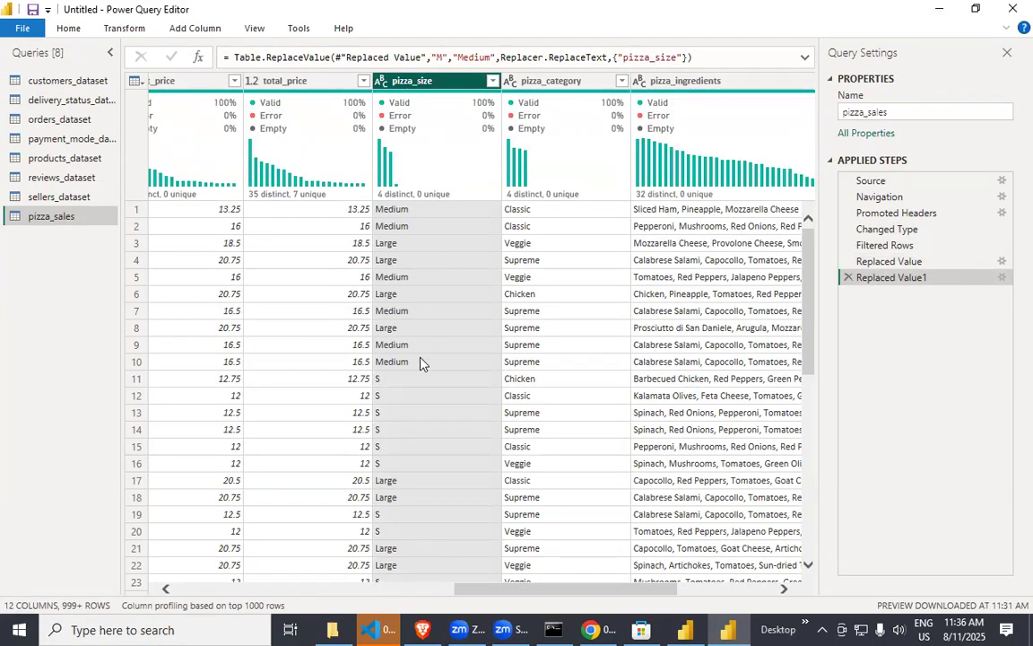
pyautogui.click(493, 81)
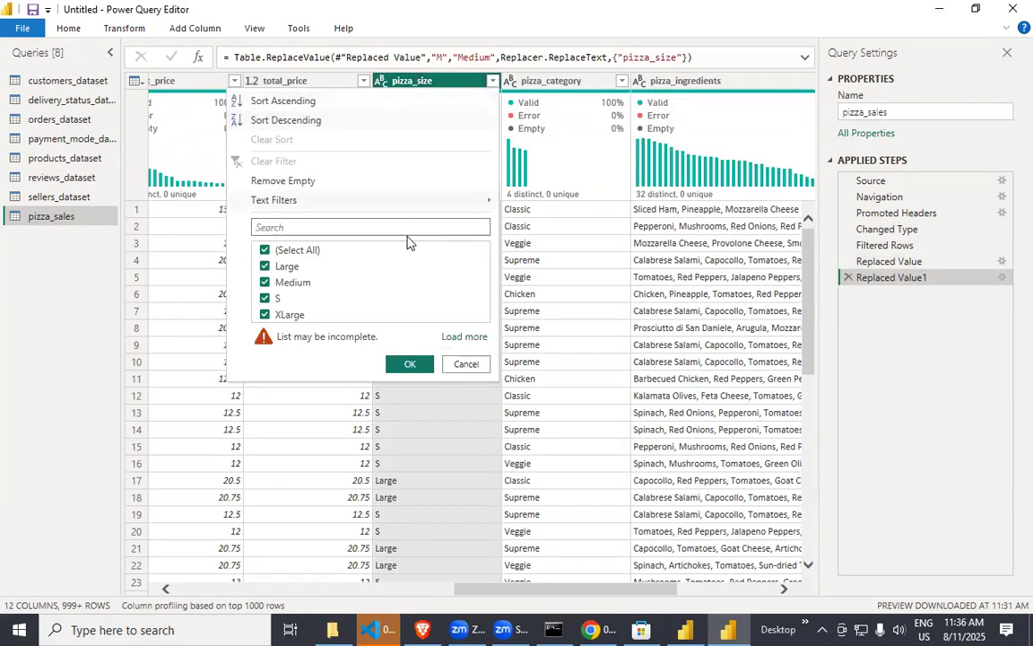
pyautogui.click(466, 364)
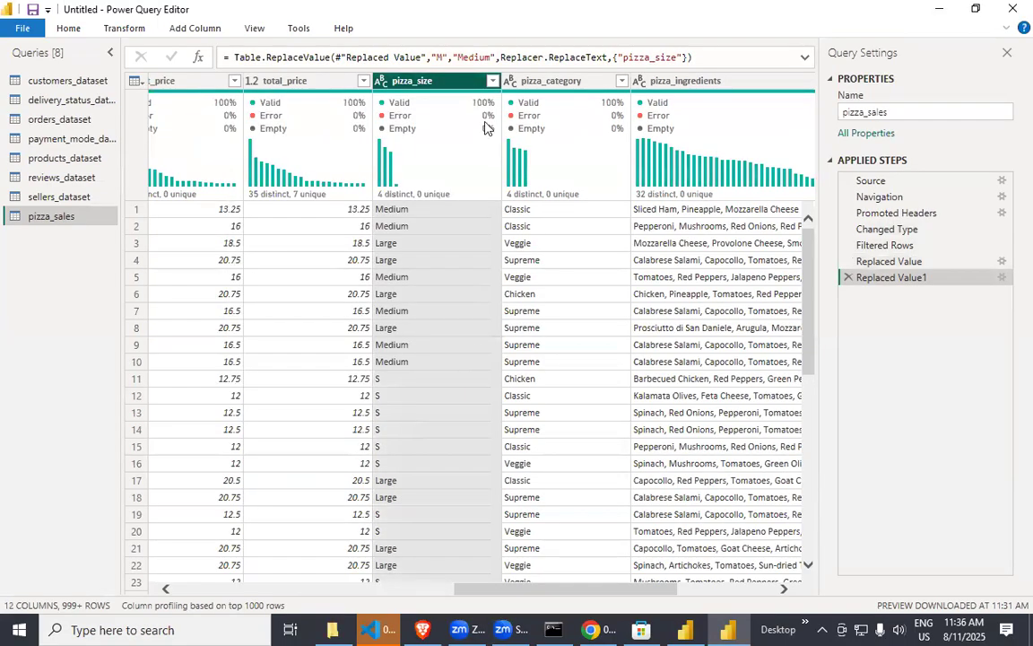
# Replace the value "S" with "Small" in the pizza_size column.
pyautogui.rightClick(451, 83)
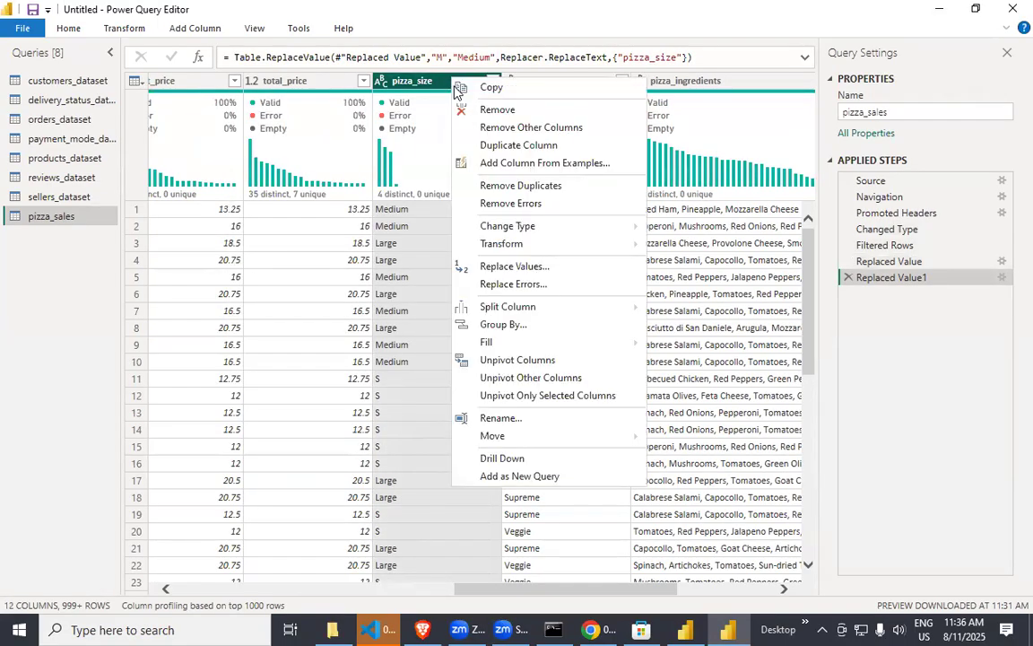
pyautogui.click(515, 269)
pyautogui.click(314, 286)
pyautogui.write('S')
pyautogui.click(319, 324)
pyautogui.write('S')
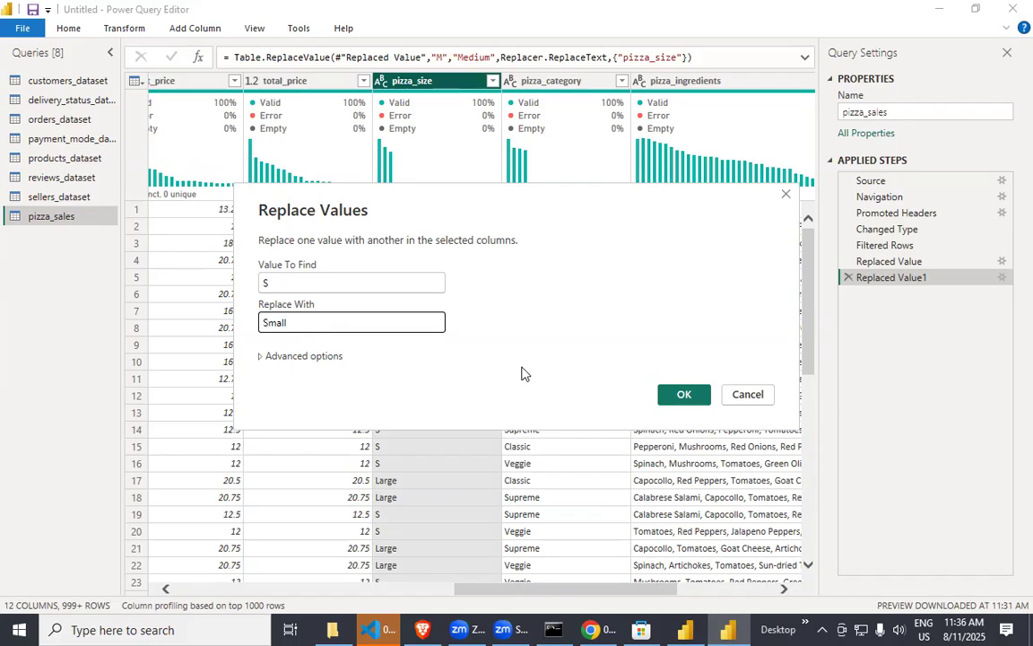
pyautogui.click(685, 395)
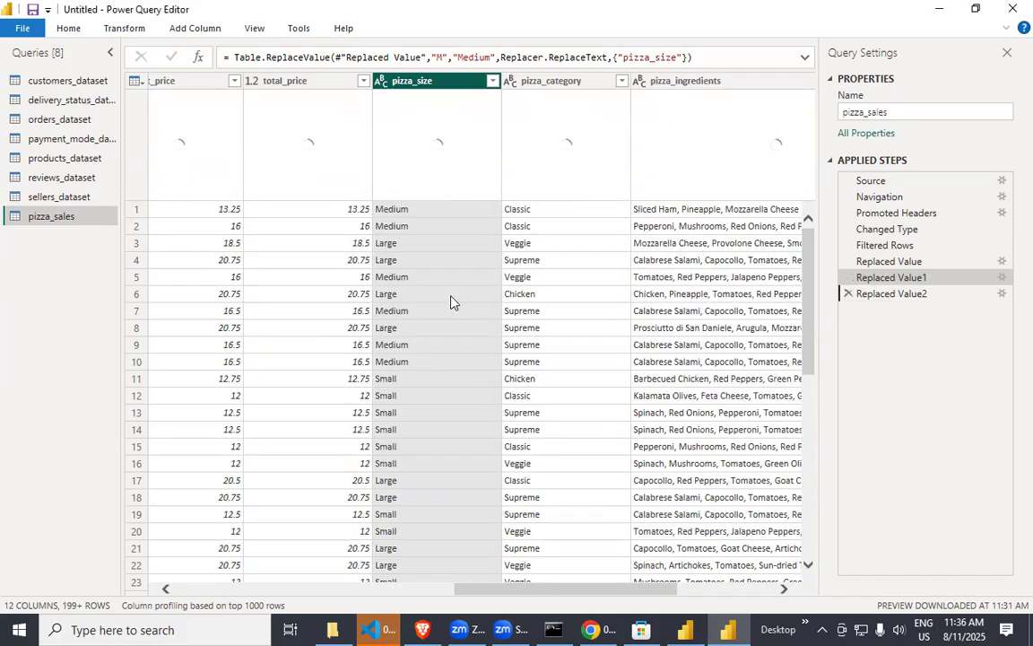
# Replace the value "Small" with "Regular" in the pizza_size column.
pyautogui.rightClick(462, 83)
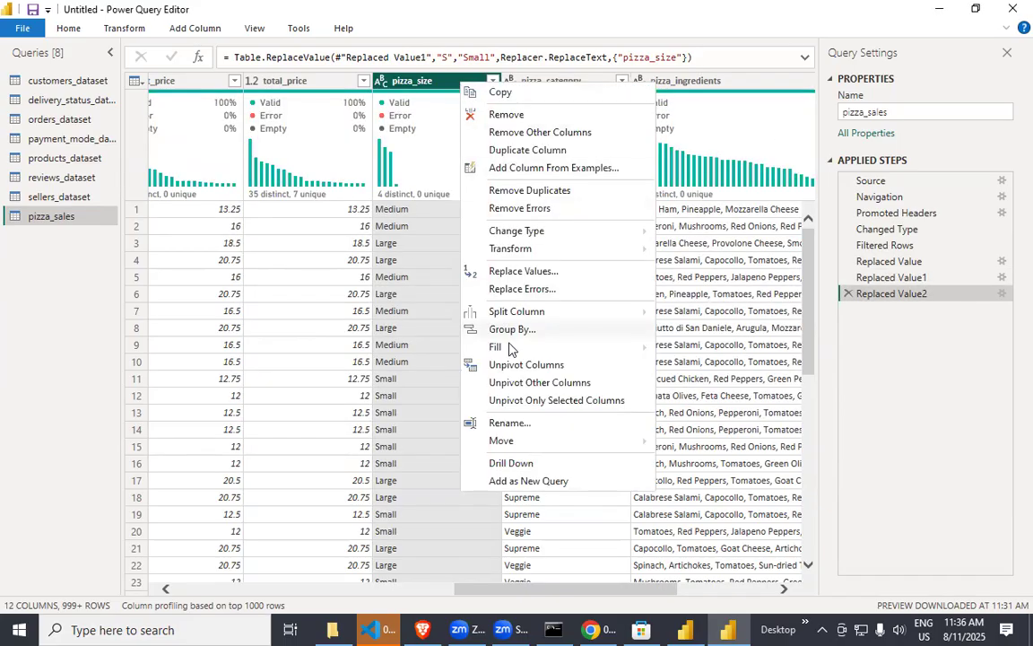
pyautogui.click(526, 271)
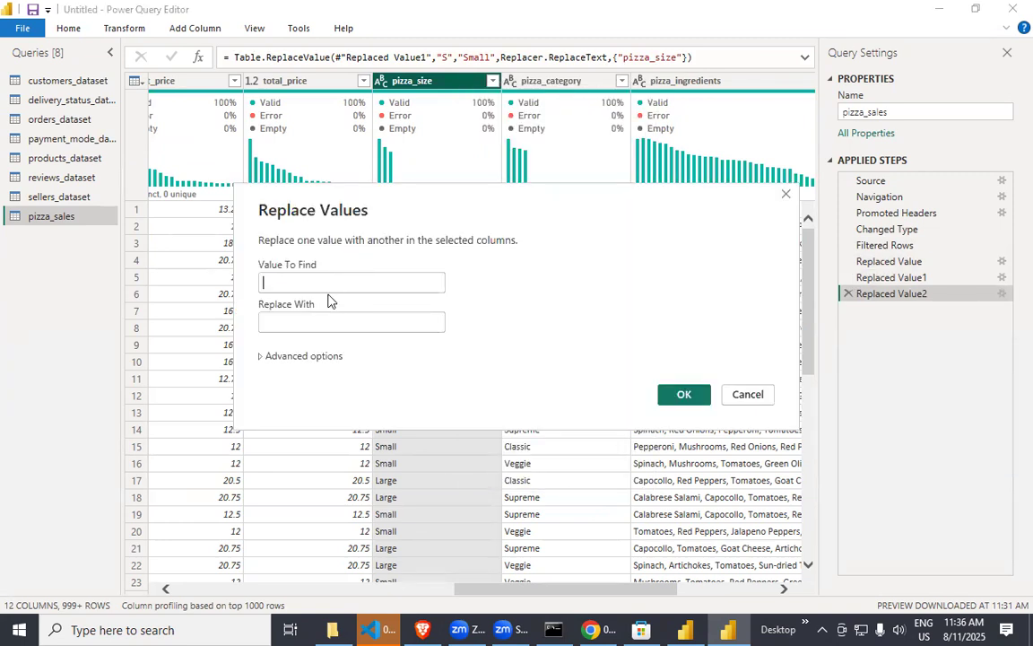
pyautogui.write('Small')
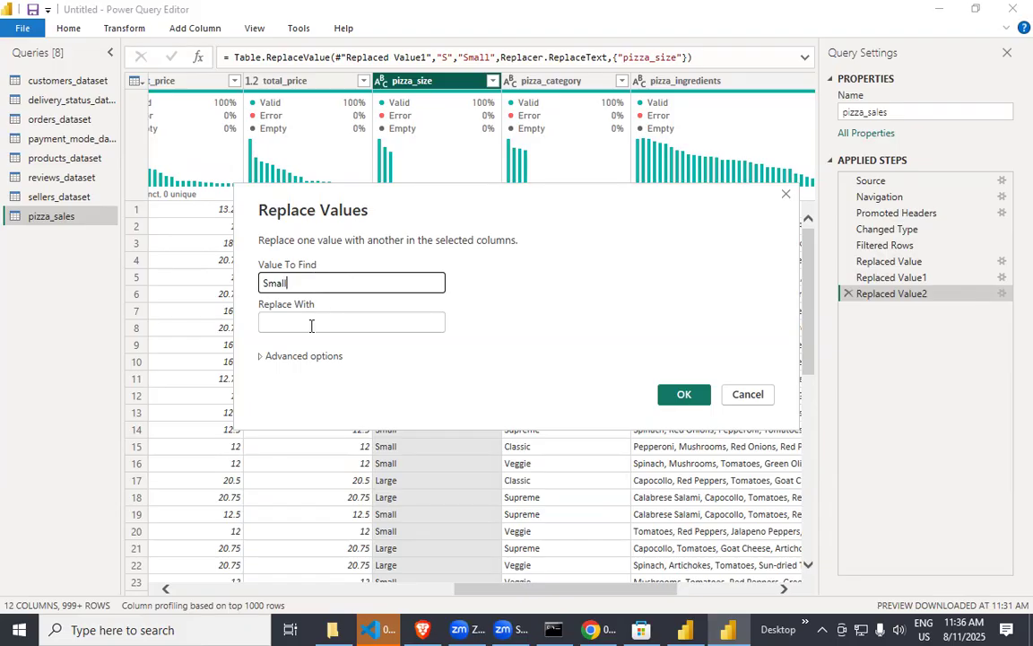
pyautogui.click(311, 325)
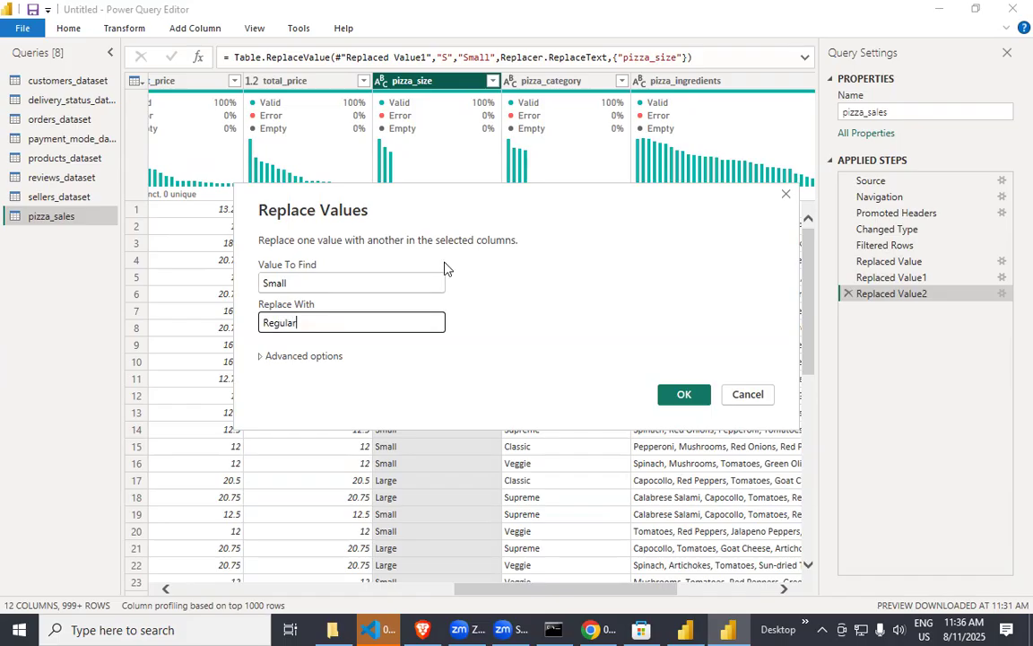
pyautogui.click(684, 394)
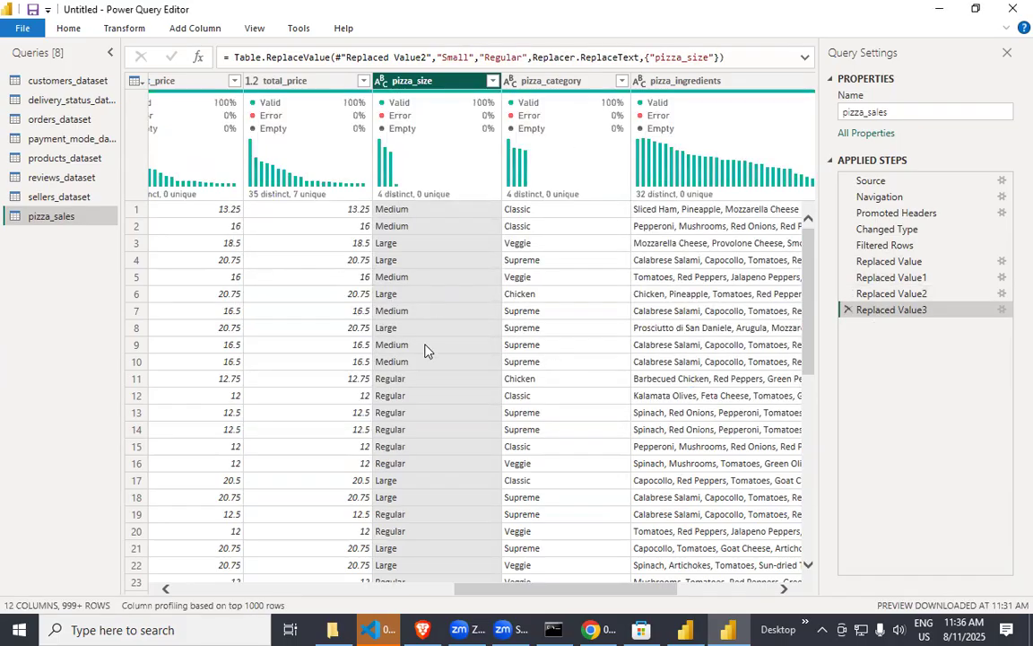
# Look through the pizza_size rows and apply the column filter with Large, Medium, Regular and XLarge all kept selected.
pyautogui.scroll(-7, 427, 395)
pyautogui.scroll(-3, 425, 310)
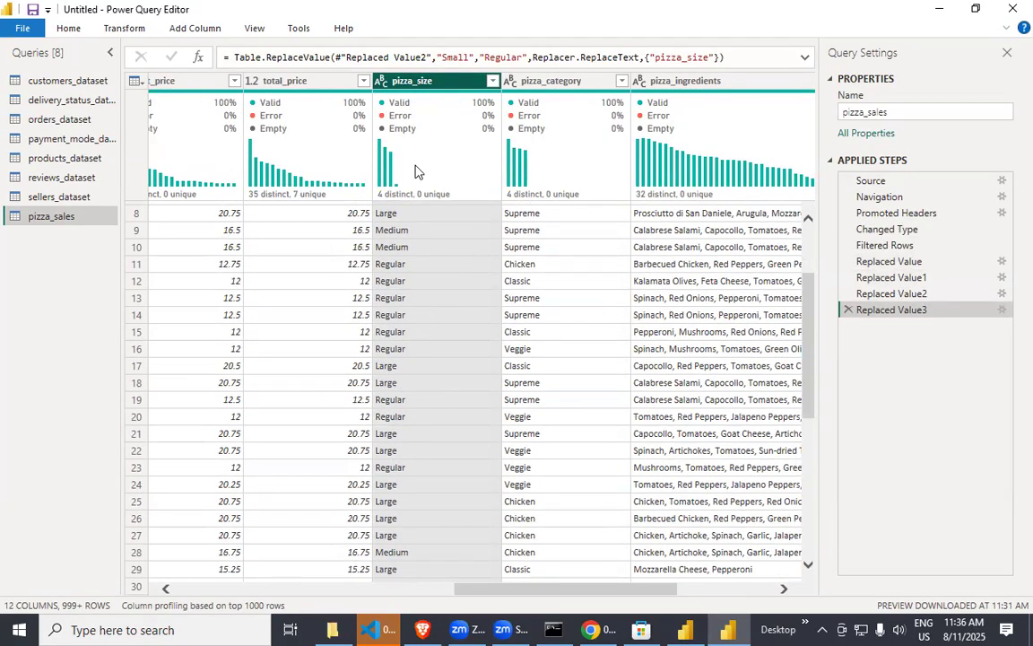
pyautogui.scroll(-3, 434, 373)
pyautogui.scroll(5, 429, 149)
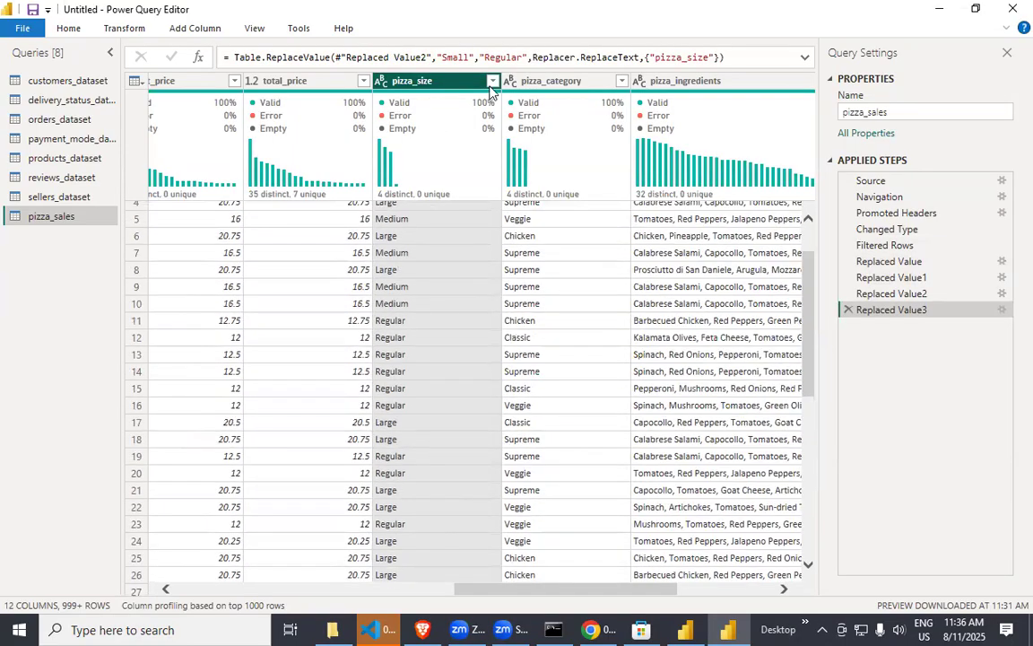
pyautogui.click(493, 80)
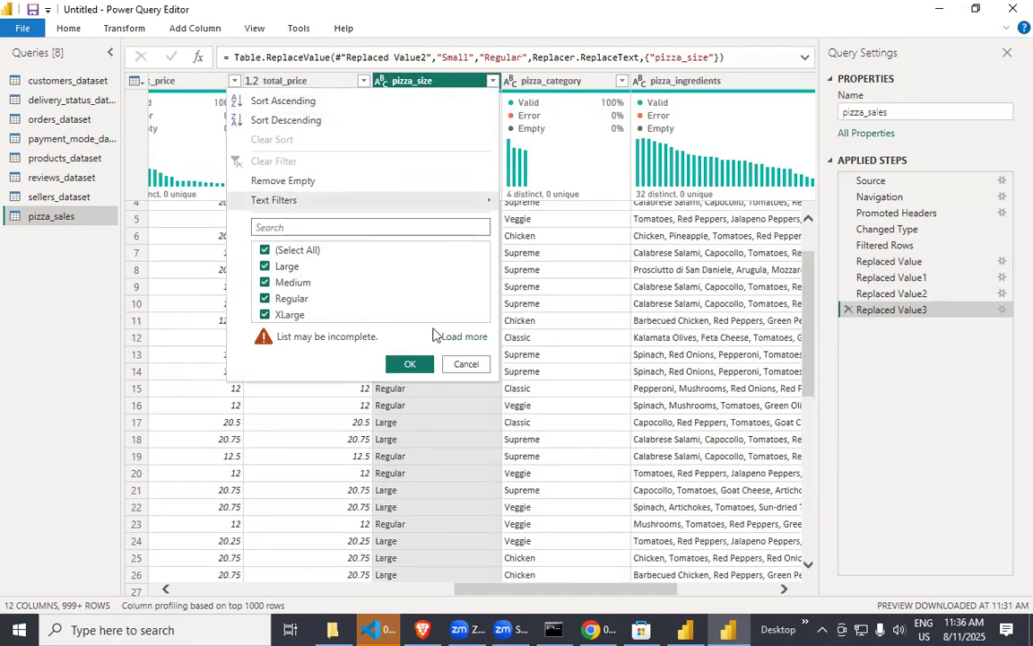
pyautogui.click(410, 363)
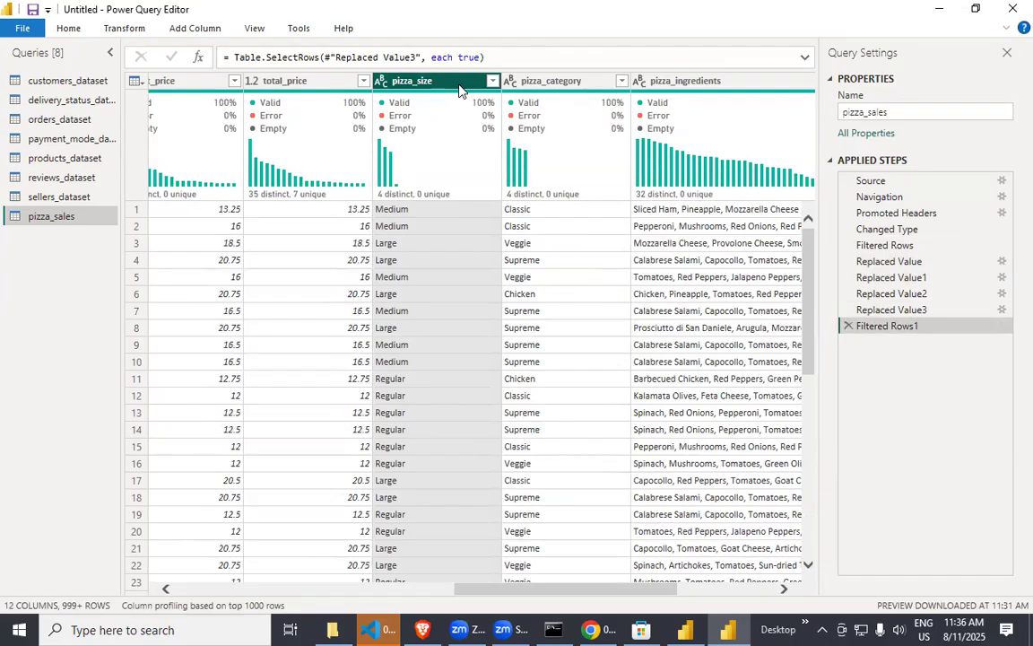
# Replace the value "XLarge" with "X-Large" in the pizza_size column.
pyautogui.rightClick(459, 87)
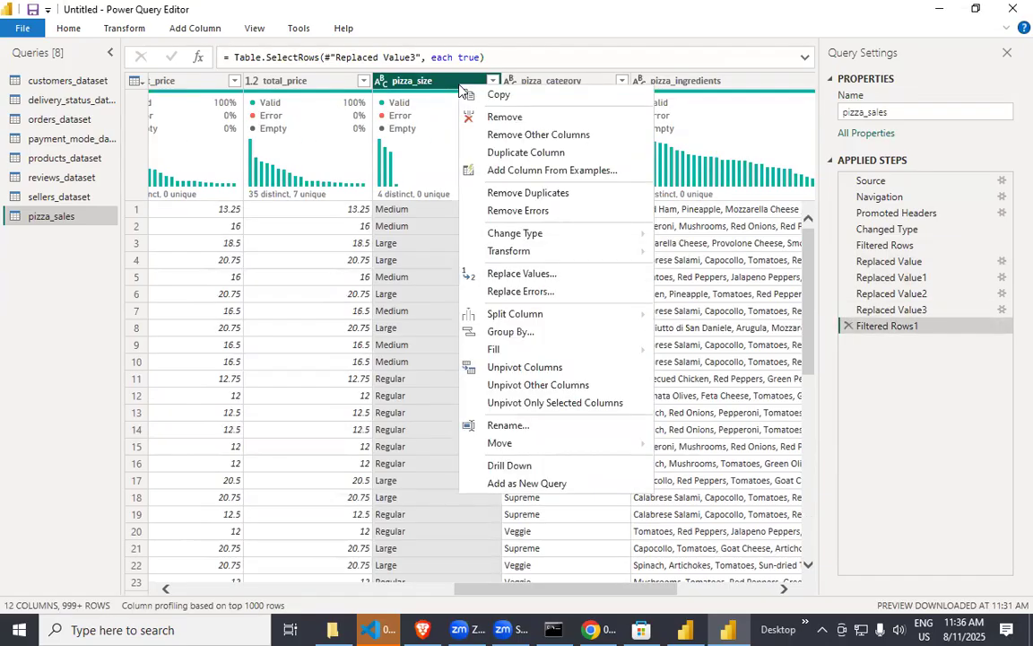
pyautogui.click(521, 273)
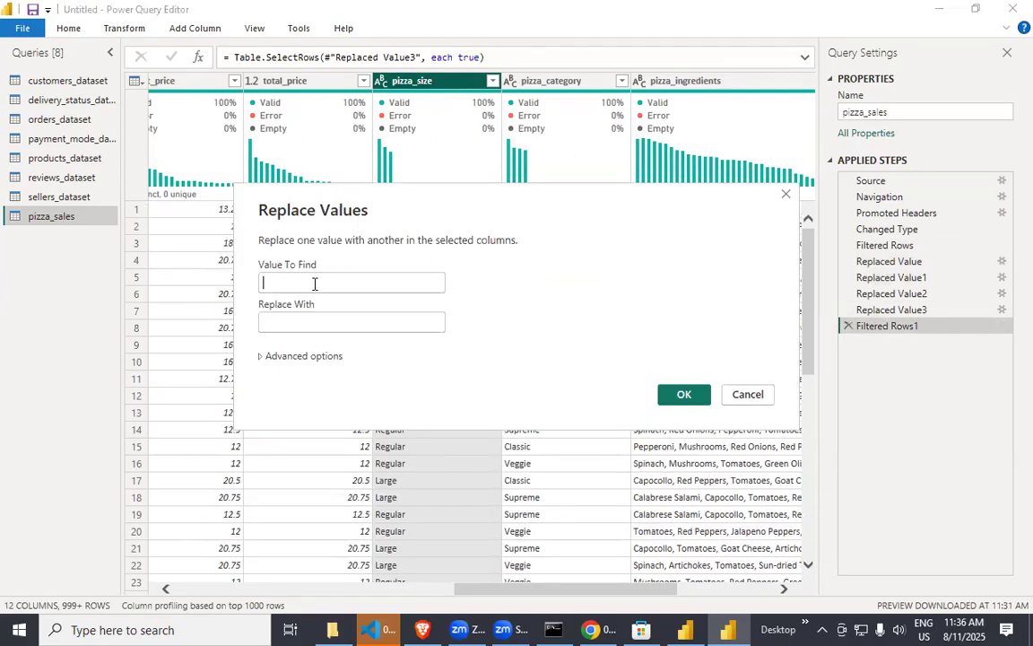
pyautogui.write('XLarge')
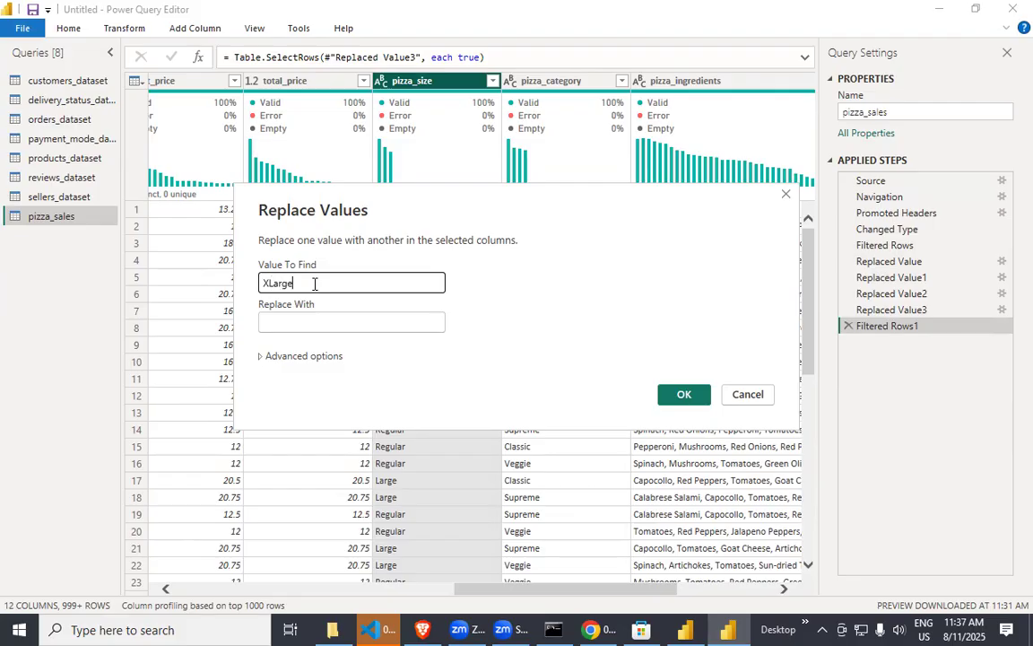
pyautogui.write('X-Large')
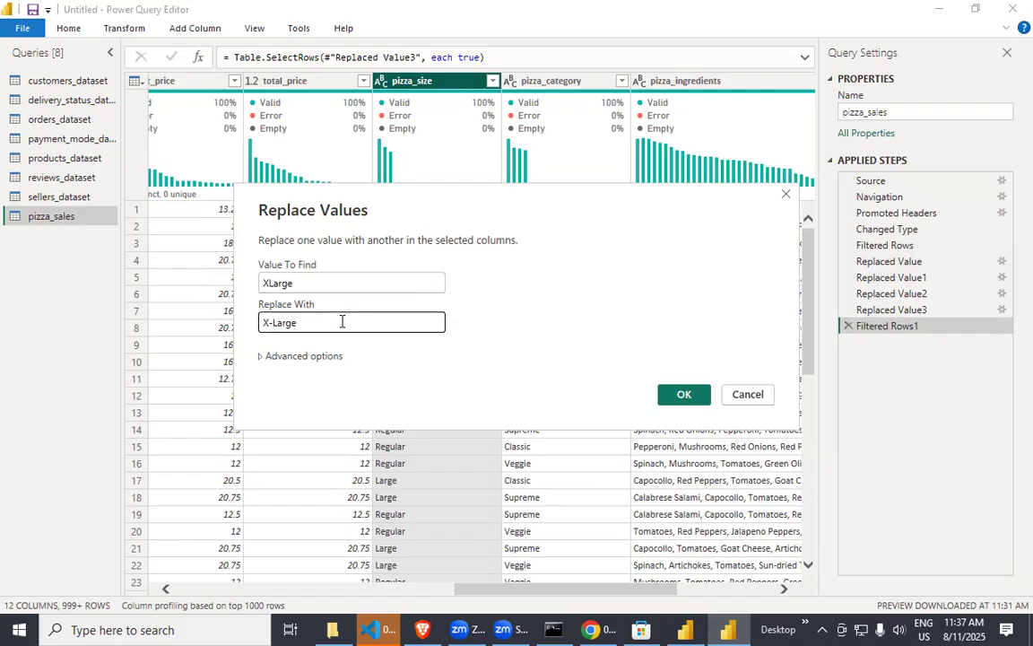
pyautogui.click(683, 395)
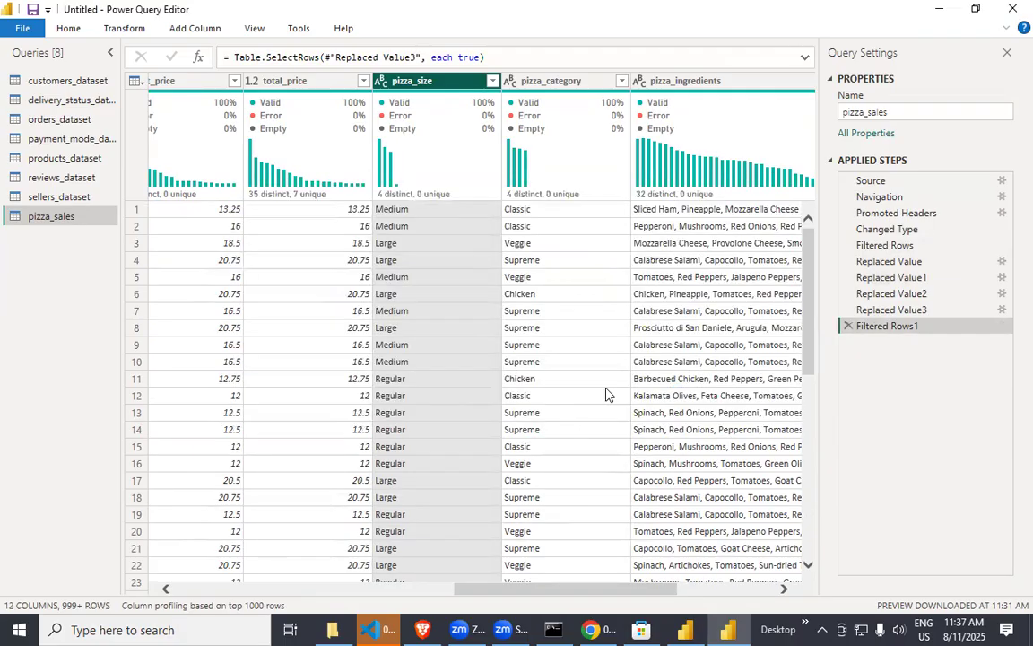
# Apply the pizza_size filter with Large, Medium, Regular and X-Large all kept selected, and review the column's rows.
pyautogui.click(492, 81)
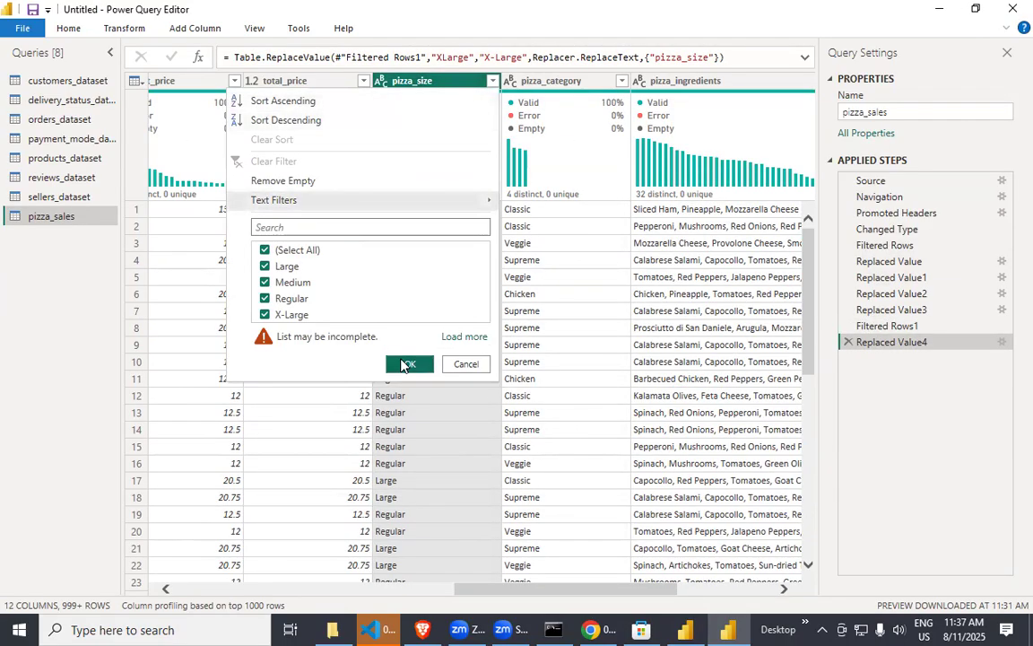
pyautogui.click(405, 363)
pyautogui.scroll(-10, 430, 436)
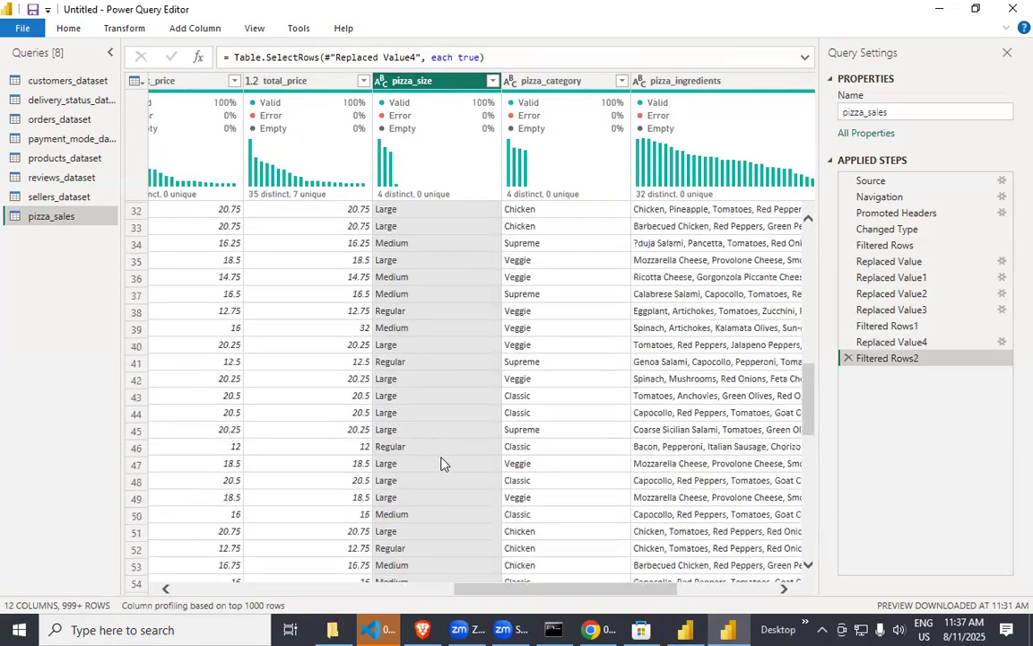
pyautogui.scroll(-20, 441, 462)
pyautogui.scroll(-12, 439, 459)
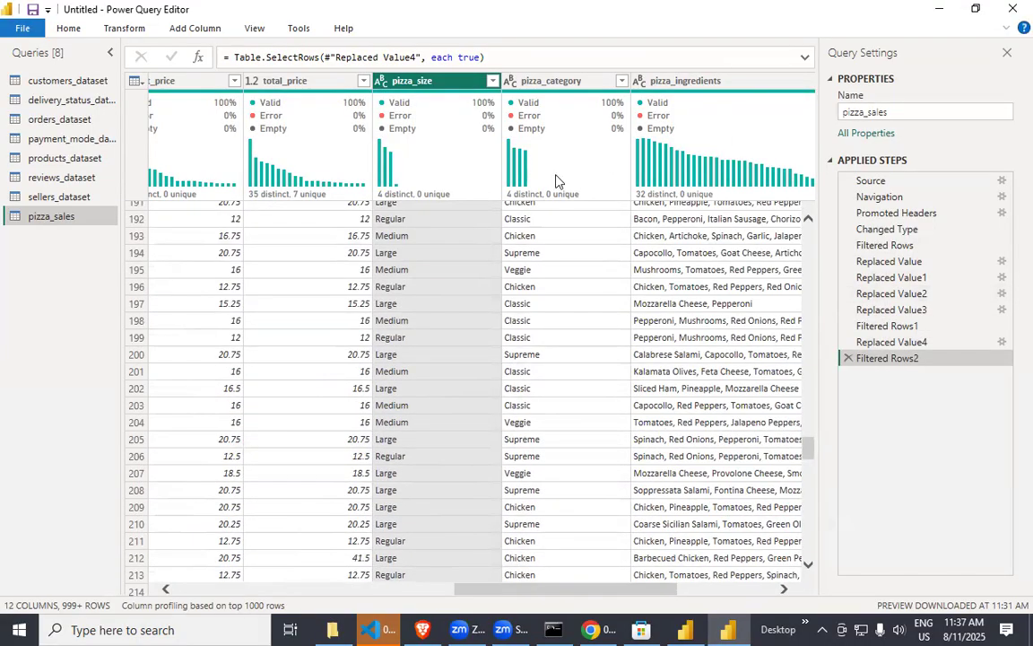
pyautogui.scroll(-20, 443, 359)
pyautogui.scroll(20, 459, 400)
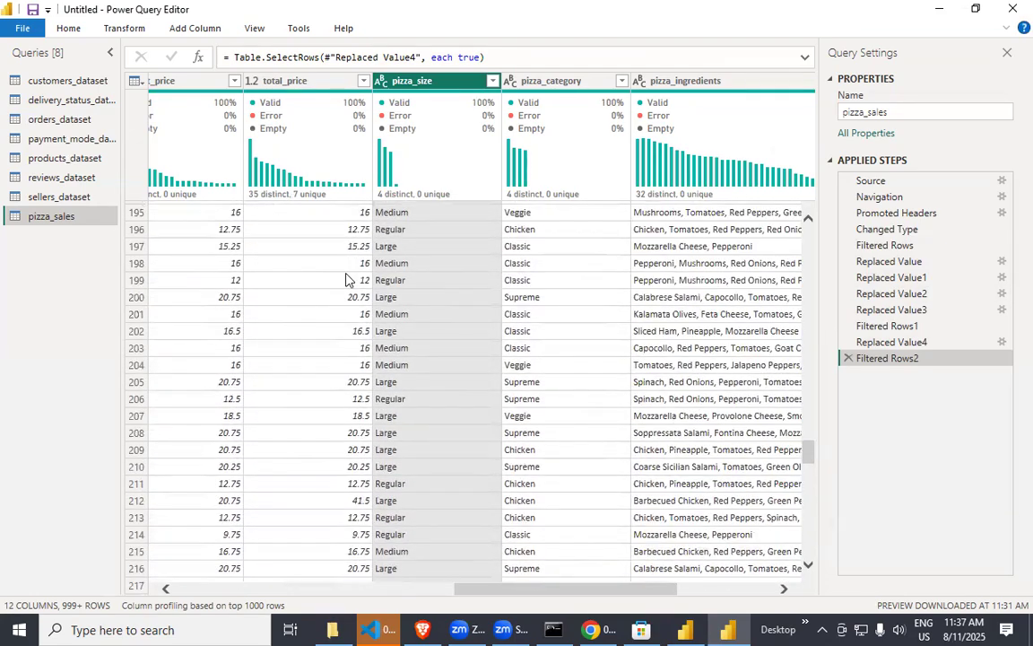
pyautogui.scroll(20, 382, 309)
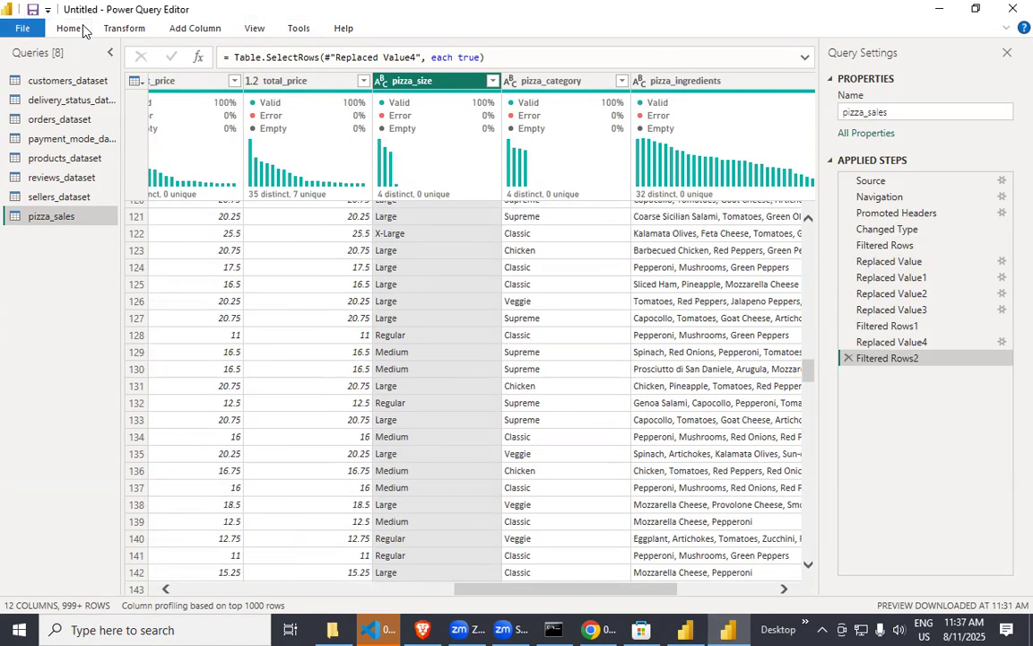
# Apply the pending query changes to the data model and close the Power Query Editor.
pyautogui.click(70, 31)
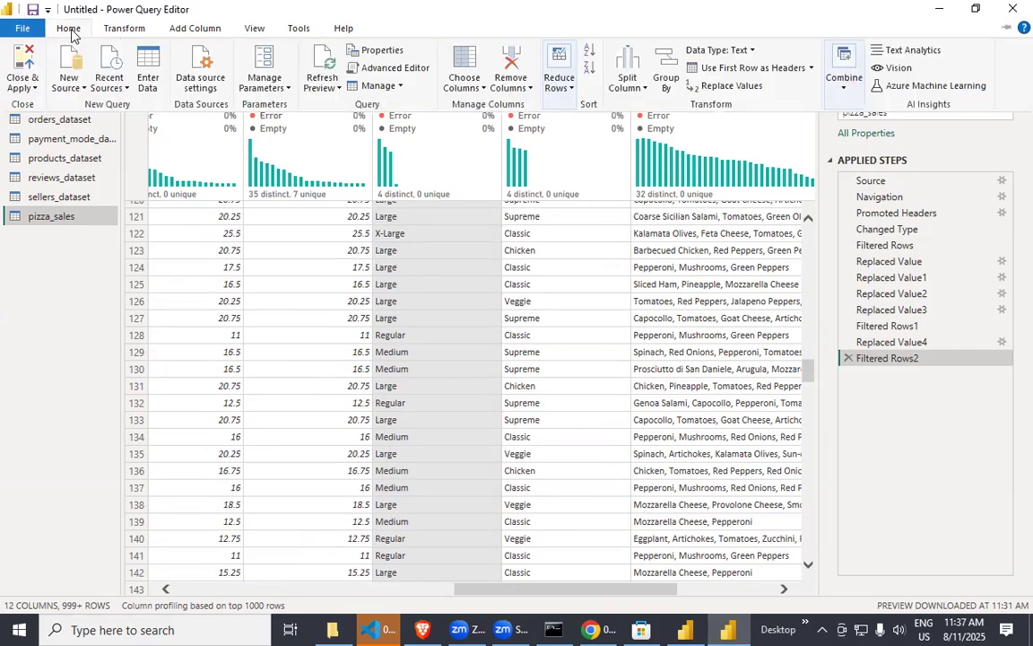
pyautogui.click(28, 90)
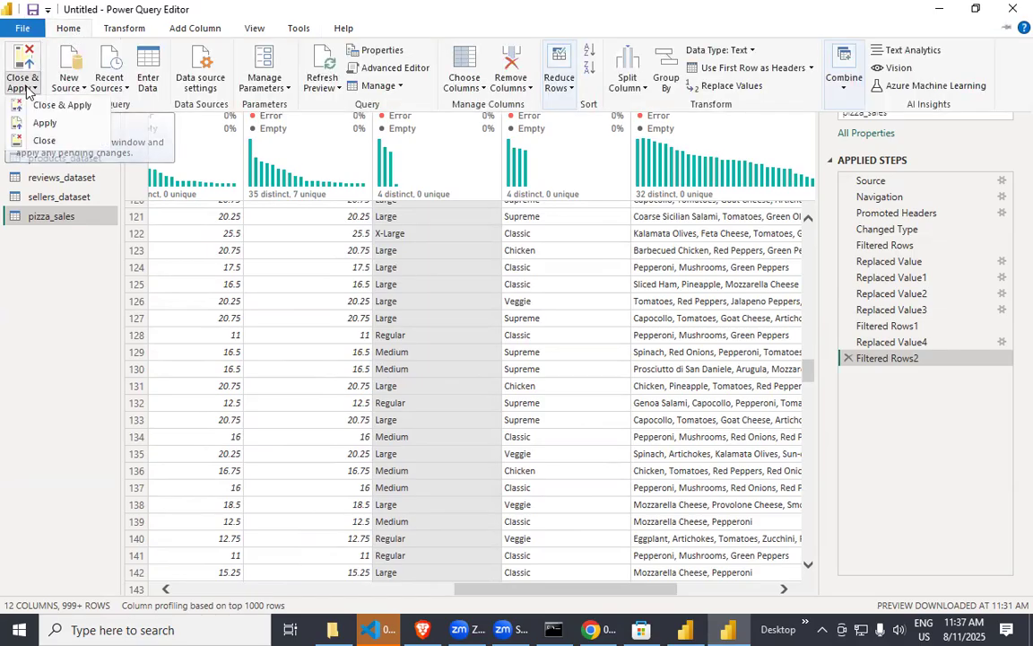
pyautogui.click(71, 110)
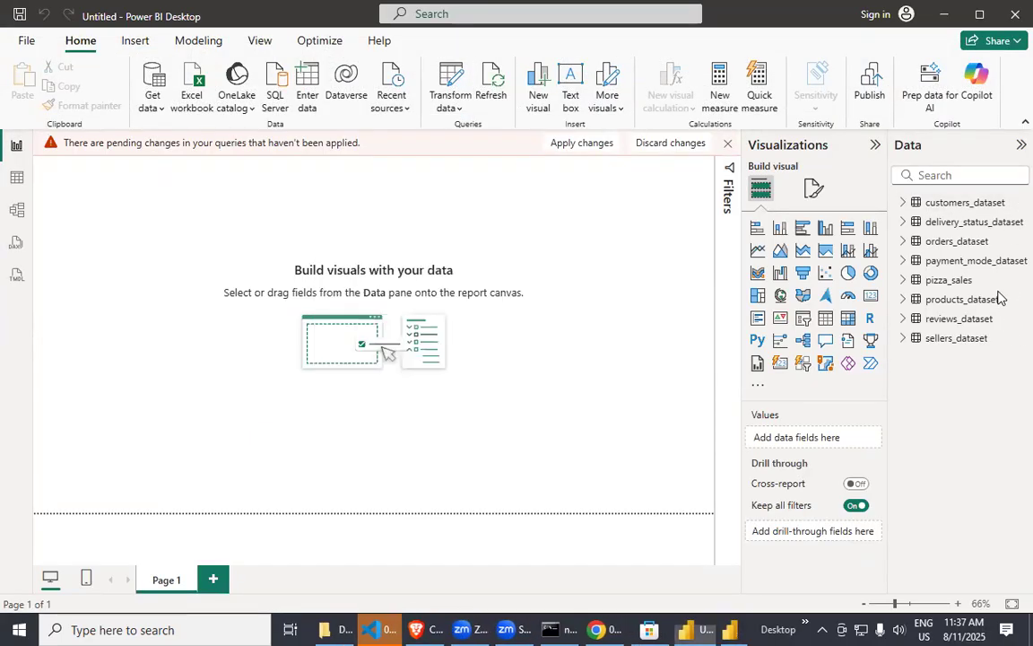
# View the pizza_sales table's data in the Table view and examine its pizza_size column.
pyautogui.click(17, 182)
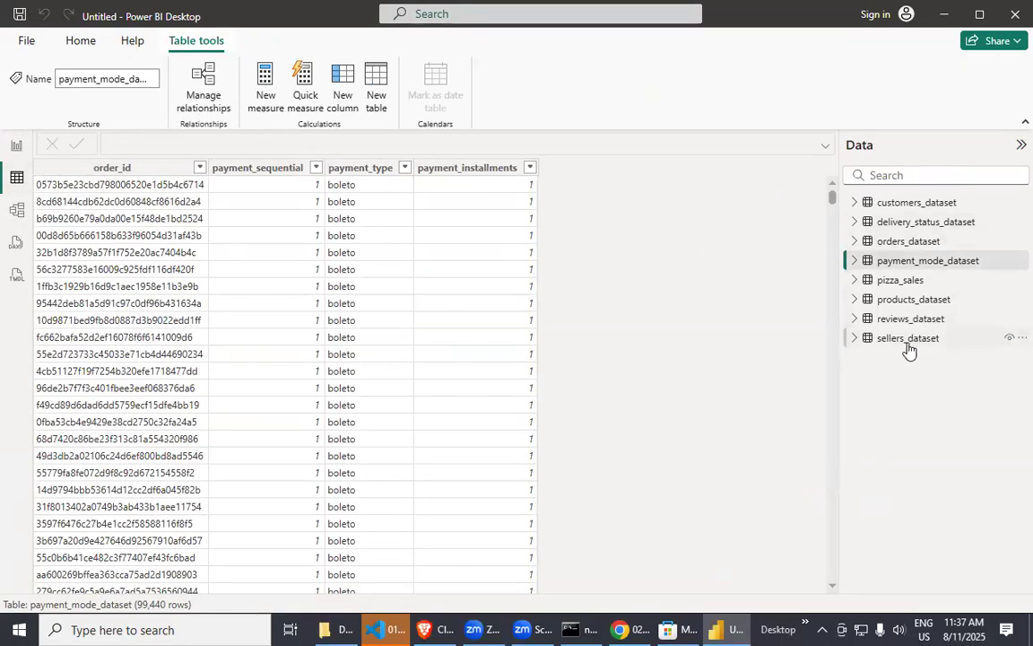
pyautogui.click(901, 279)
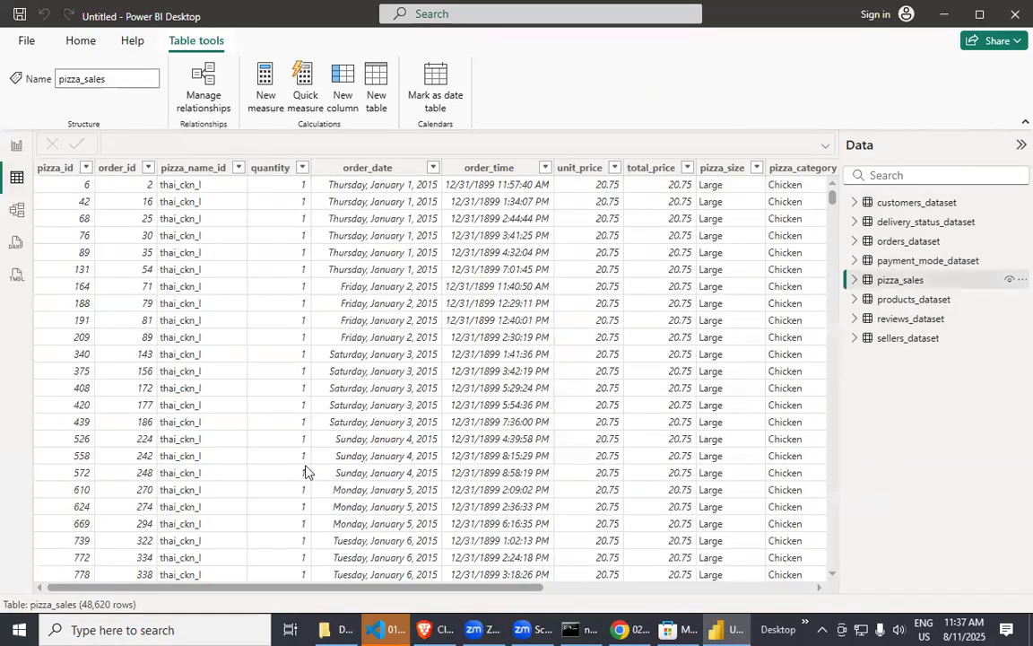
pyautogui.moveTo(237, 592); pyautogui.dragTo(523, 592)
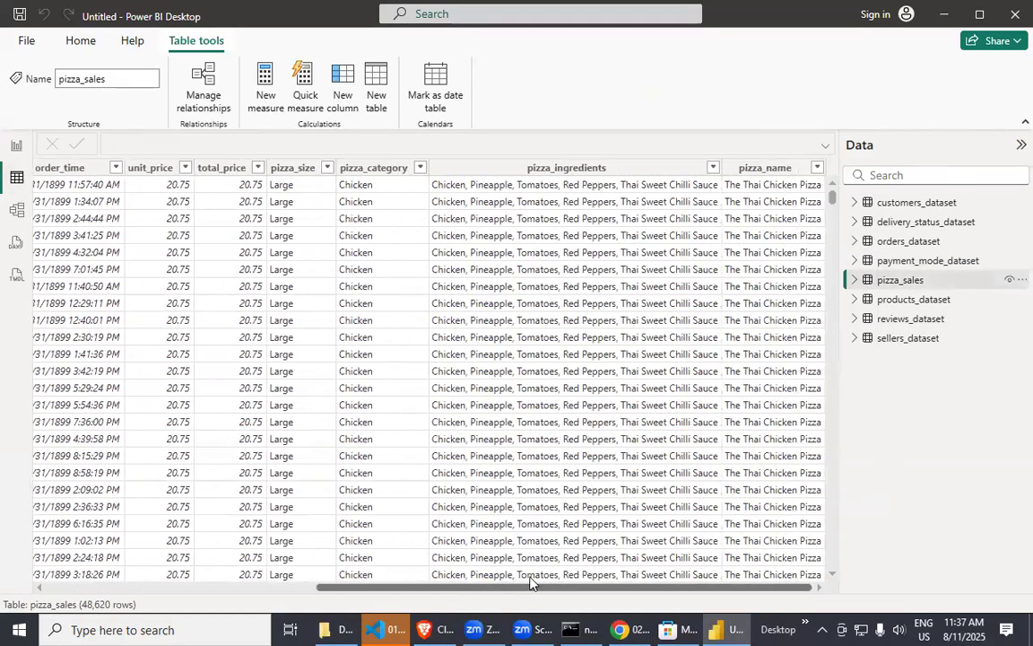
# Examine the values in the pizza_size column's filter list, keeping all of them selected, and look through the column's rows.
pyautogui.rightClick(308, 171)
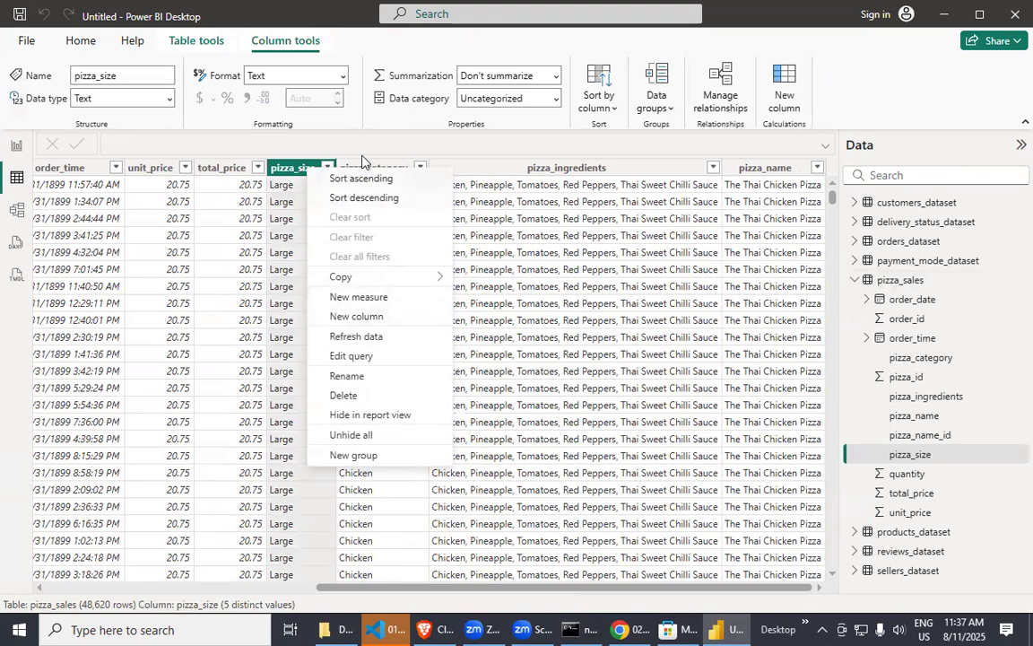
pyautogui.click(329, 167)
pyautogui.rightClick(330, 171)
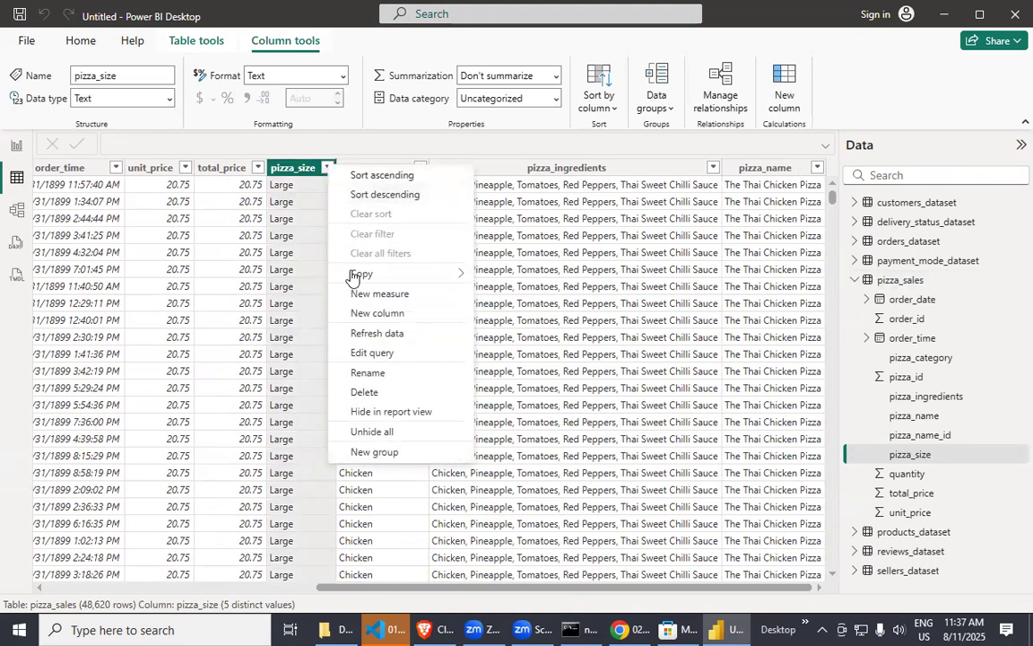
pyautogui.click(331, 172)
pyautogui.click(328, 169)
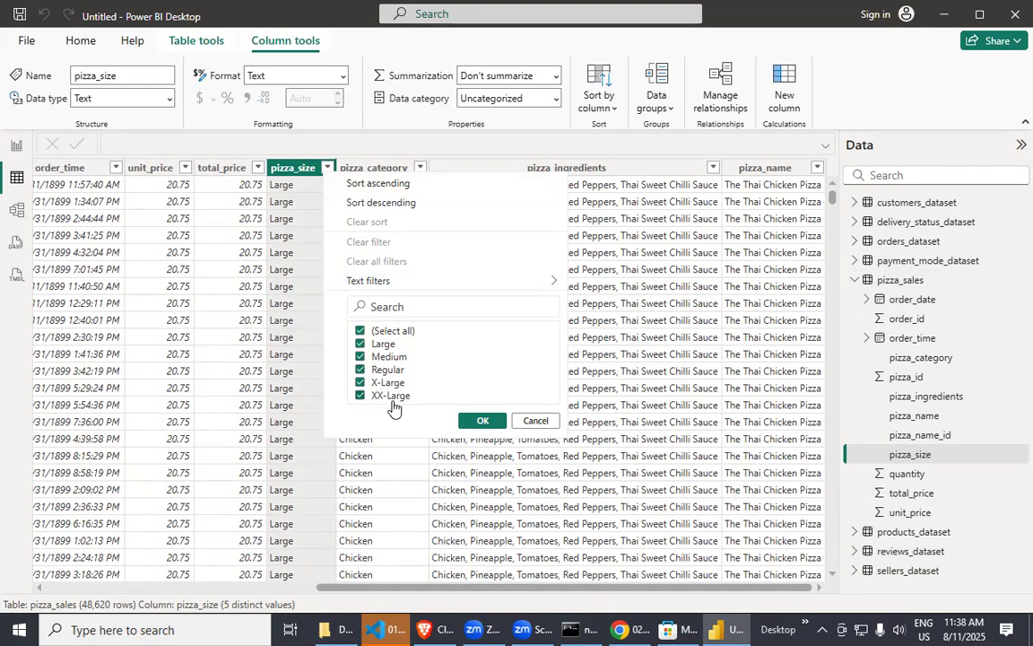
pyautogui.click(482, 421)
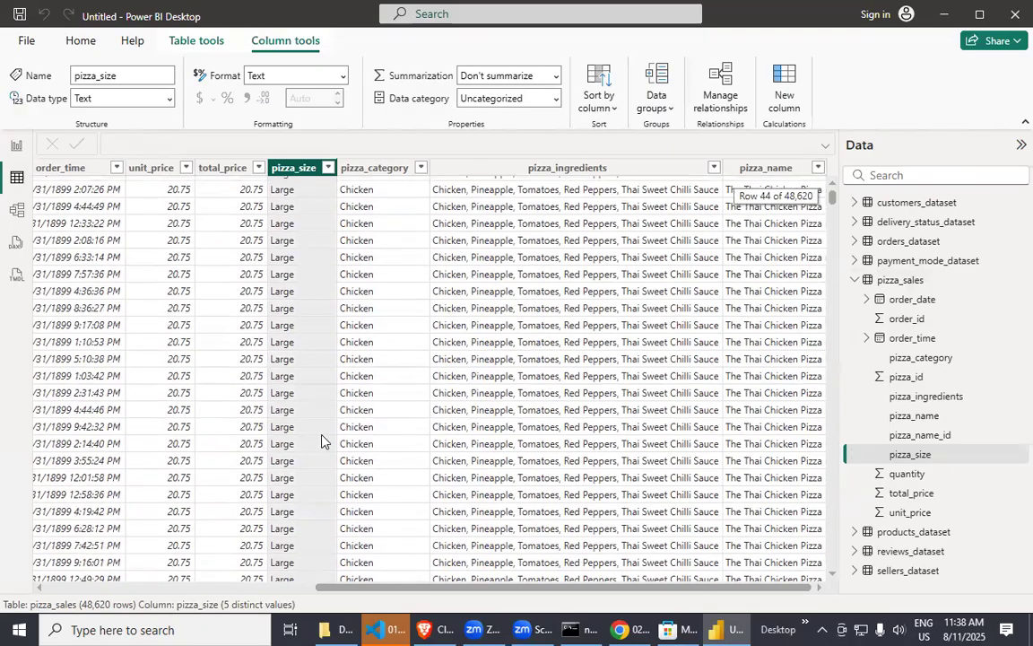
pyautogui.click(329, 167)
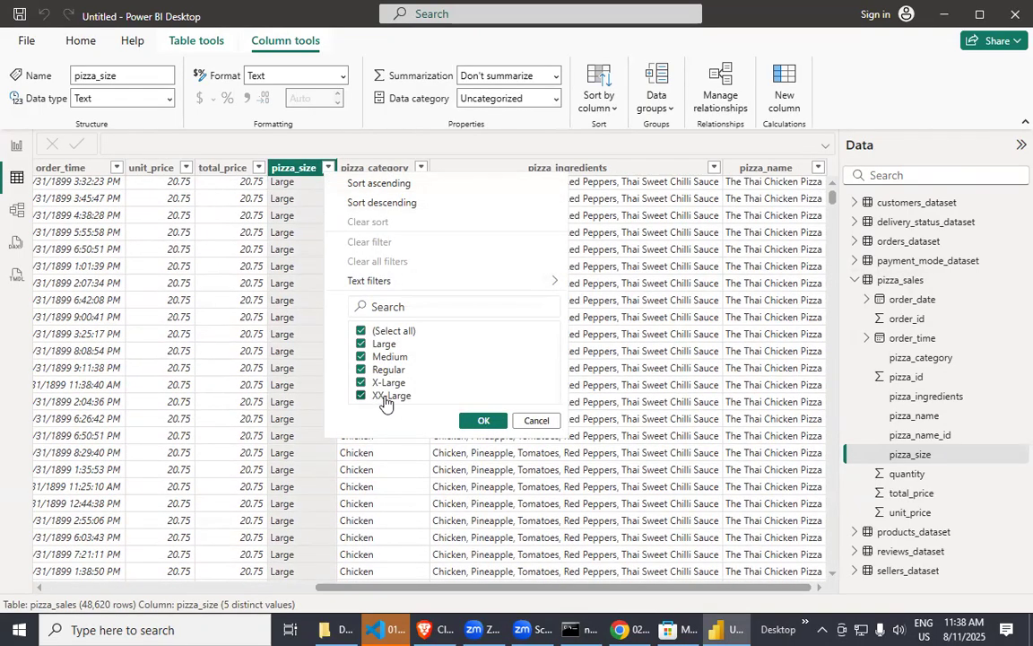
pyautogui.click(536, 421)
pyautogui.scroll(-10, 369, 432)
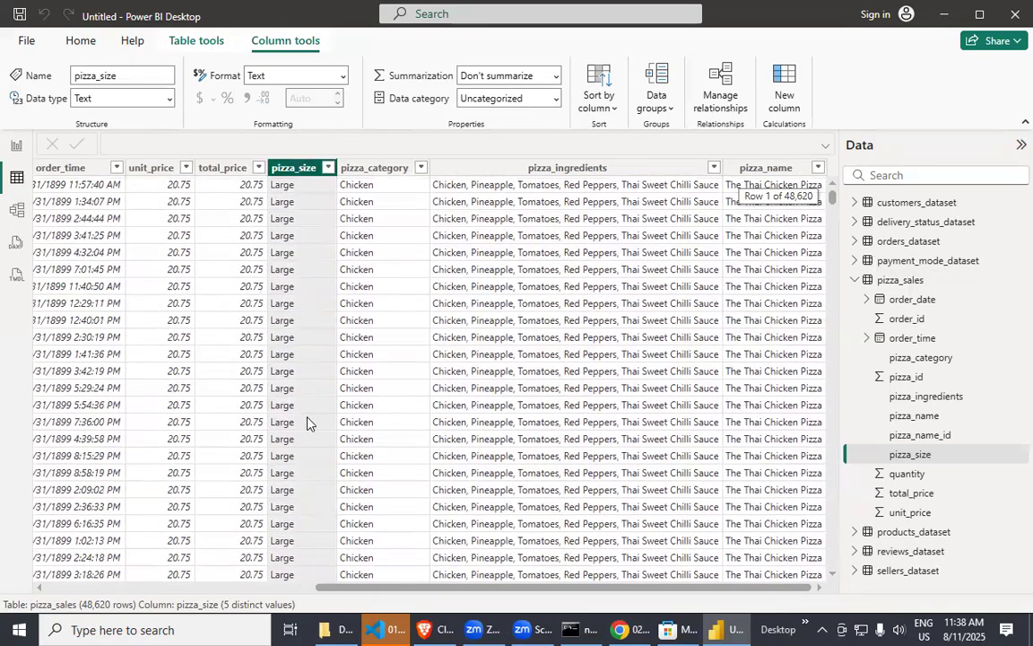
pyautogui.scroll(-20, 314, 424)
pyautogui.scroll(-20, 337, 427)
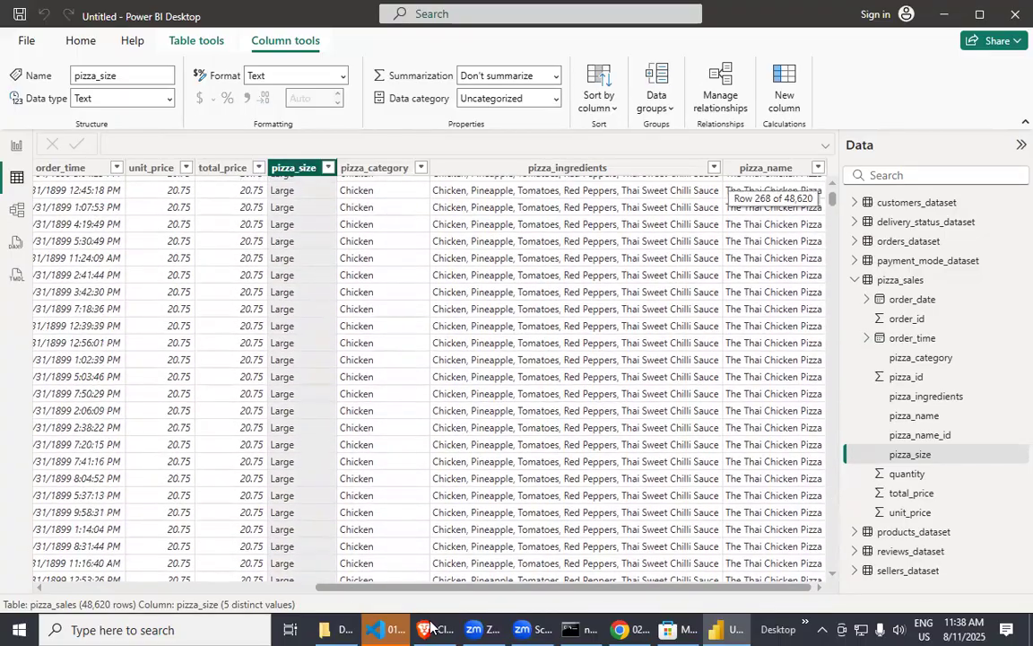
# Switch to the Brave browser to glance at the ChatGPT distinct-versus-unique example and the Tableau ownership search, and return to Power BI.
pyautogui.click(431, 628)
pyautogui.scroll(-5, 306, 411)
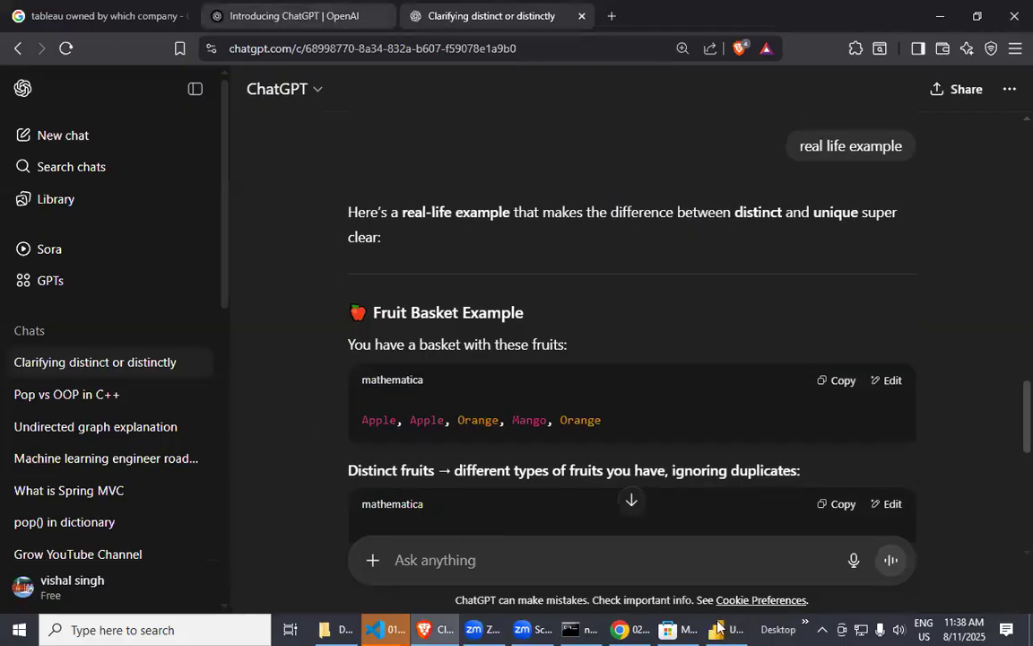
pyautogui.hotkey('alt', 'Tab')
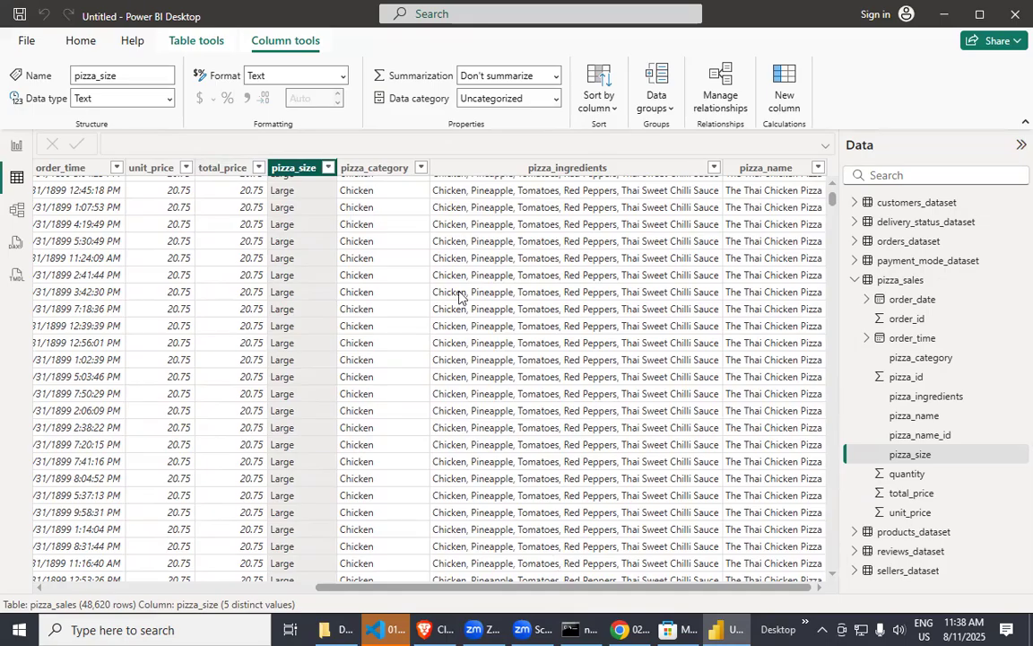
pyautogui.scroll(20, 475, 403)
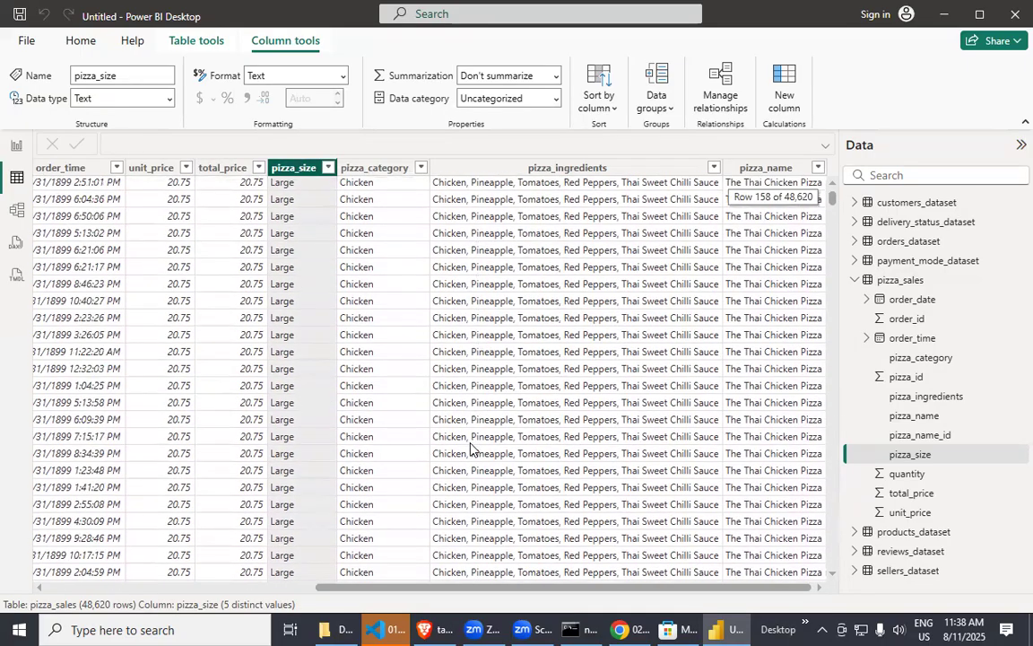
pyautogui.click(434, 627)
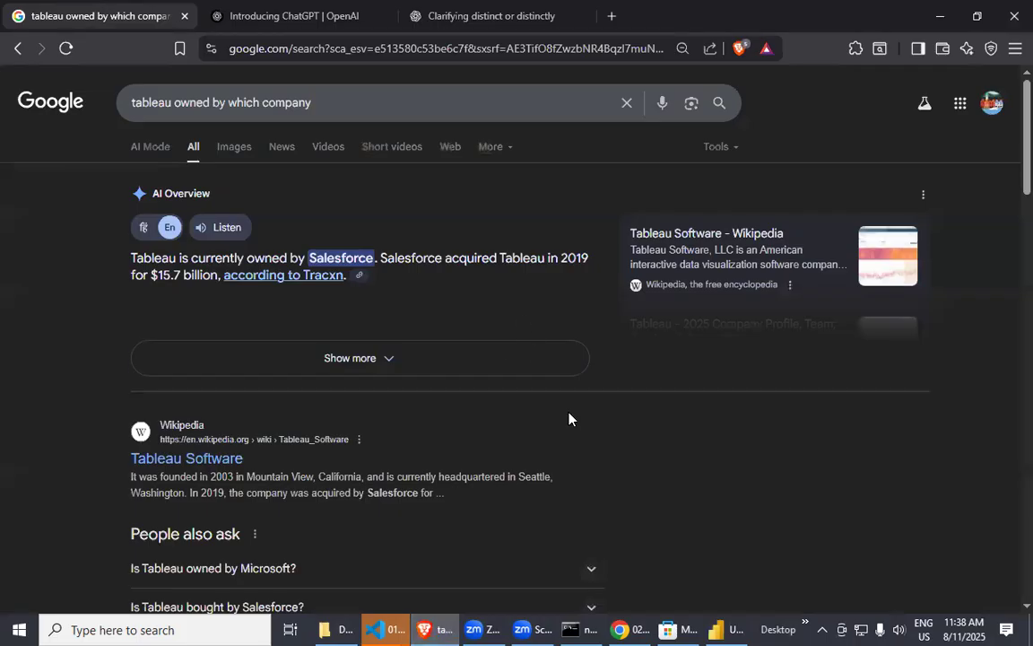
pyautogui.click(731, 629)
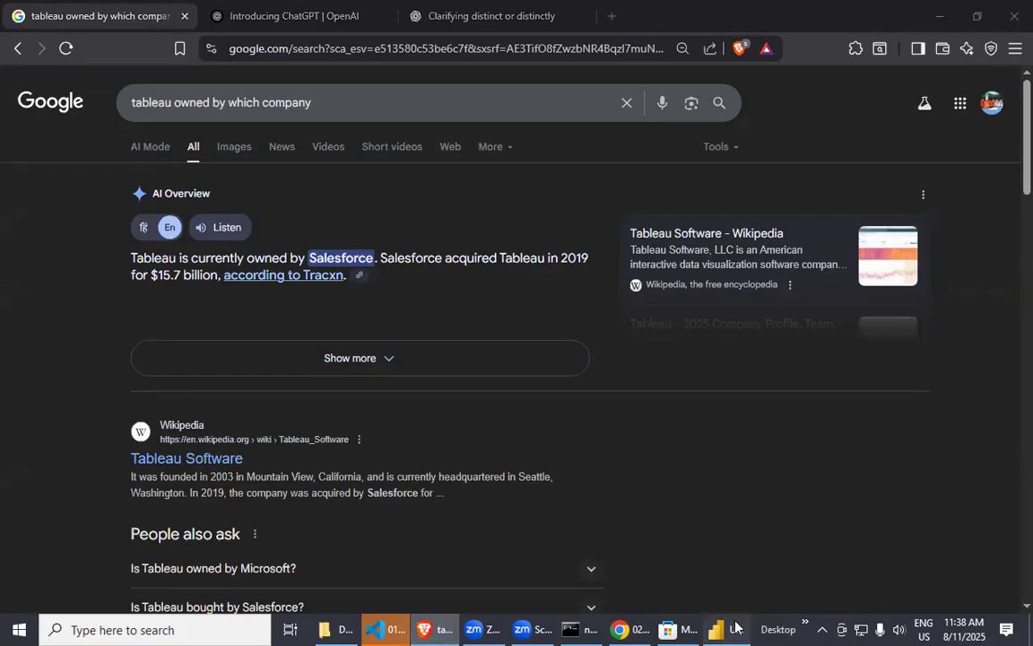